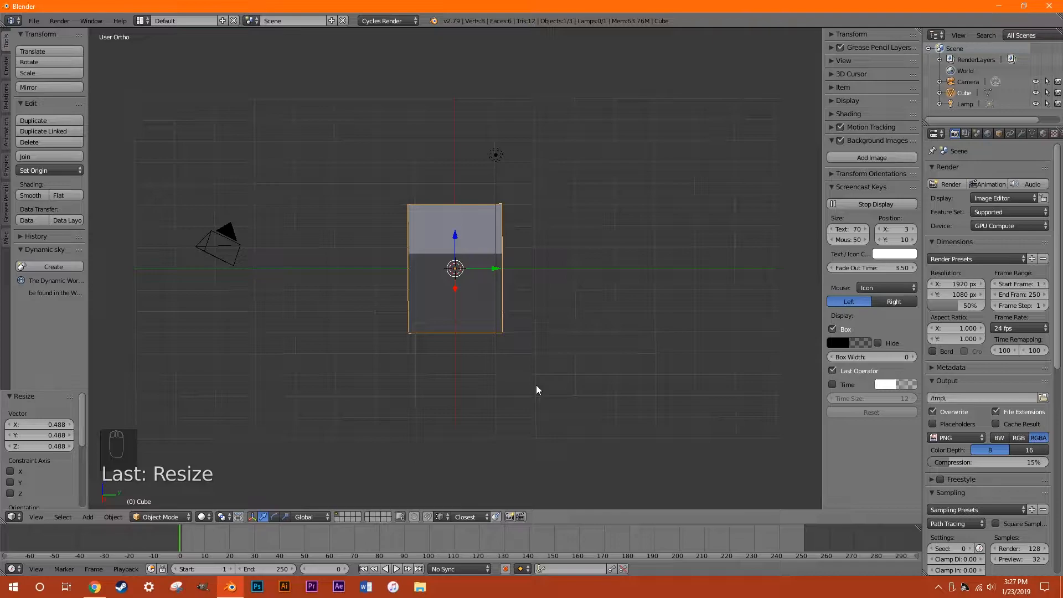
- Reload the start-up file for a fresh scene and delete the default cube
{"action": "left_click", "coordinate": [30, 20]}
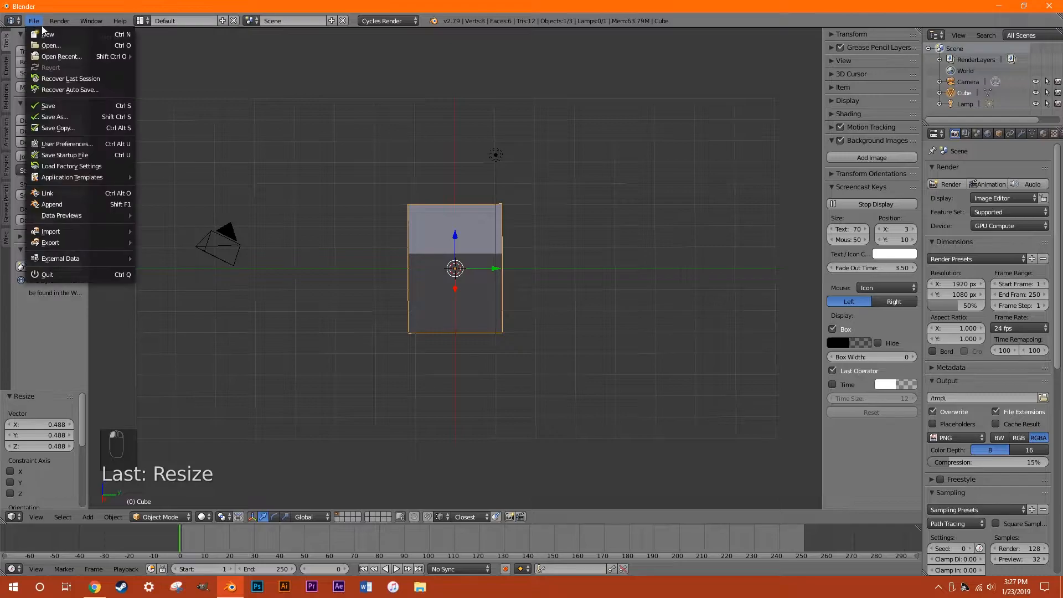
{"action": "left_click", "coordinate": [54, 32]}
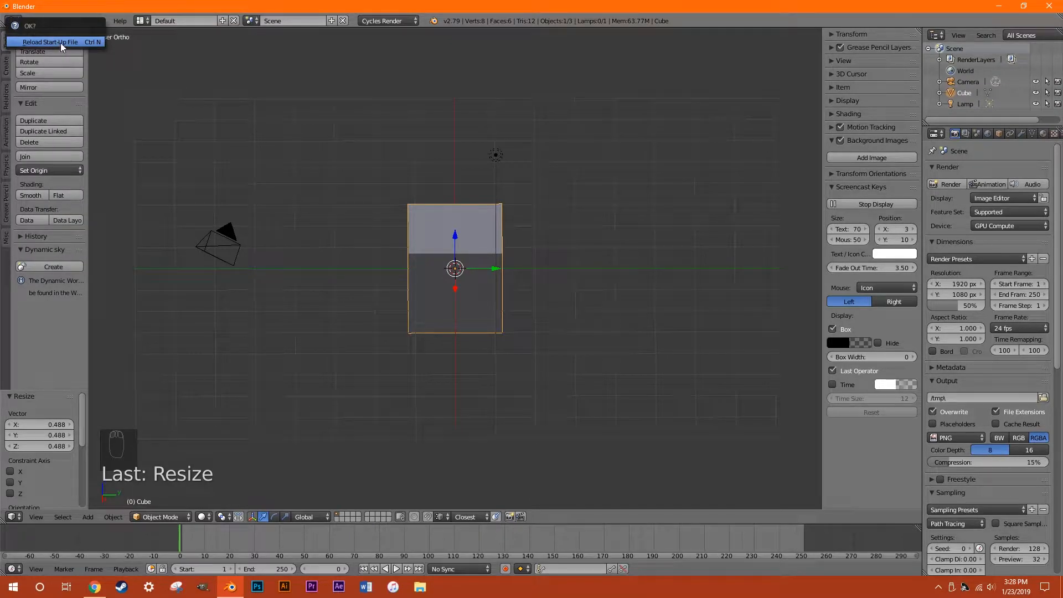
{"action": "left_click", "coordinate": [61, 42]}
{"action": "middle_click_drag", "start_coordinate": [369, 430], "coordinate": [430, 342]}
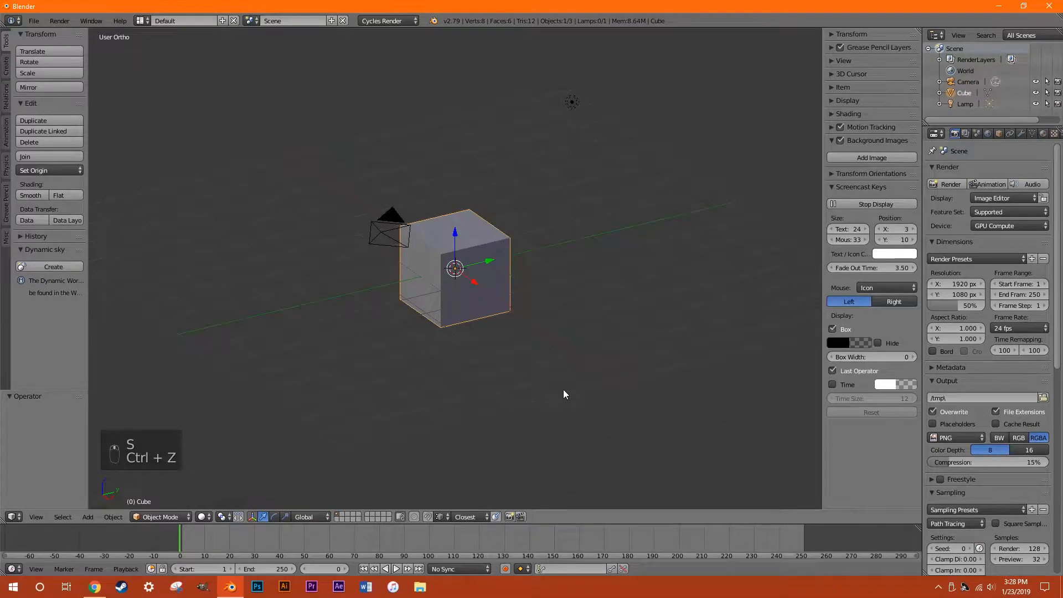
{"action": "key", "text": "x"}
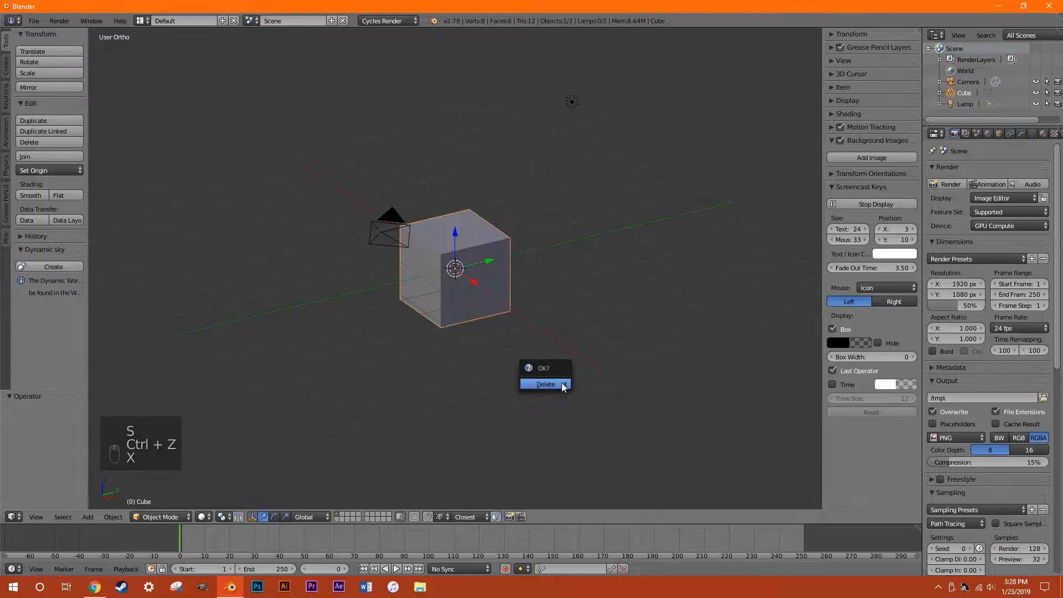
{"action": "left_click", "coordinate": [562, 383]}
- Add a plane mesh and scale it up by about 7, then by about another 1.14
{"action": "key", "text": "shift+a"}
{"action": "mouse_move", "coordinate": [560, 383]}
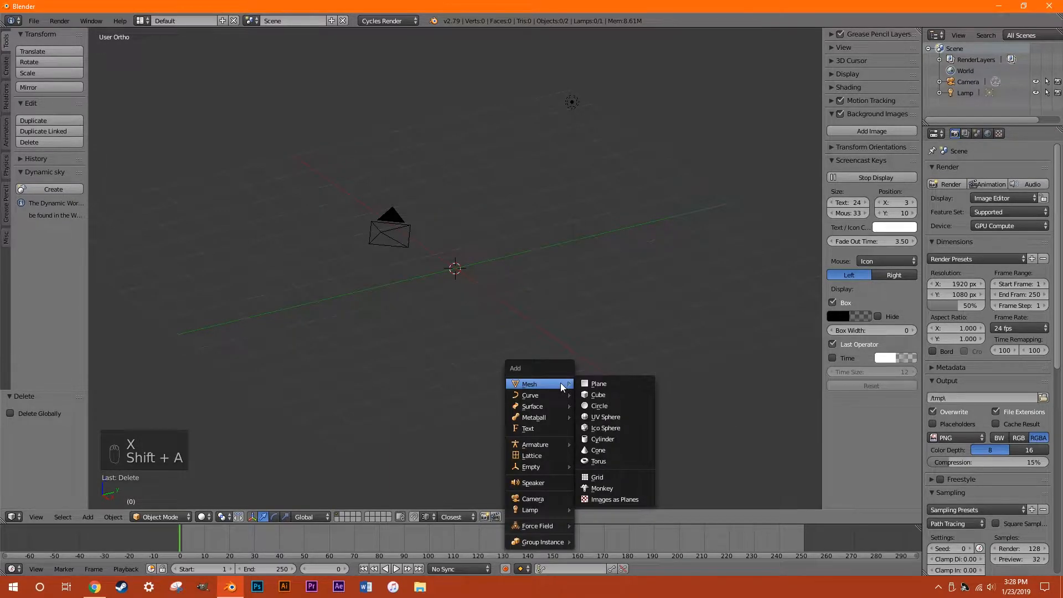
{"action": "left_click", "coordinate": [595, 383]}
{"action": "middle_click_drag", "start_coordinate": [583, 370], "coordinate": [588, 343]}
{"action": "key", "text": "s"}
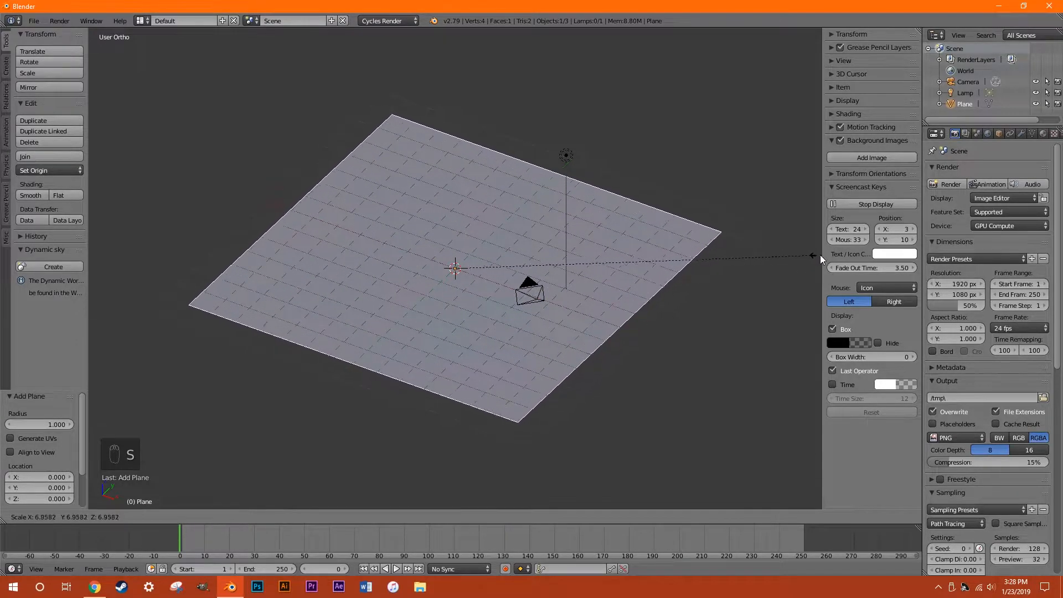
{"action": "left_click", "coordinate": [89, 264]}
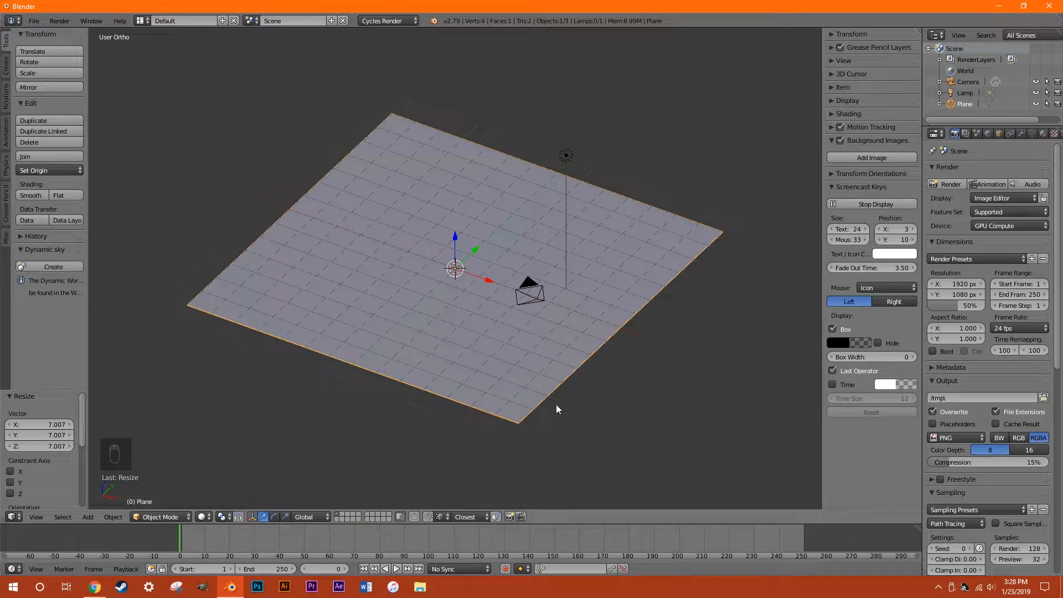
{"action": "key", "text": "s"}
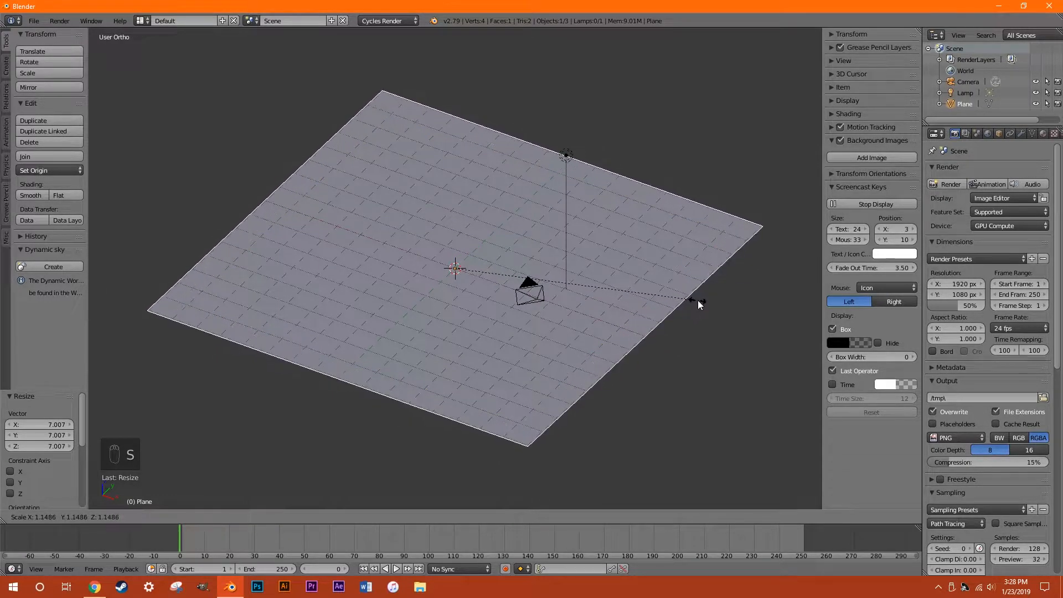
{"action": "left_click", "coordinate": [696, 300]}
- Subdivide the whole plane five times with one cut each in Edit Mode, and deselect all its vertices
{"action": "middle_click_drag", "start_coordinate": [652, 366], "coordinate": [593, 344]}
{"action": "scroll", "coordinate": [503, 364], "scroll_direction": "up", "scroll_amount": 2}
{"action": "middle_click_drag", "start_coordinate": [503, 364], "coordinate": [539, 351]}
{"action": "scroll", "coordinate": [573, 423], "scroll_direction": "up", "scroll_amount": 2}
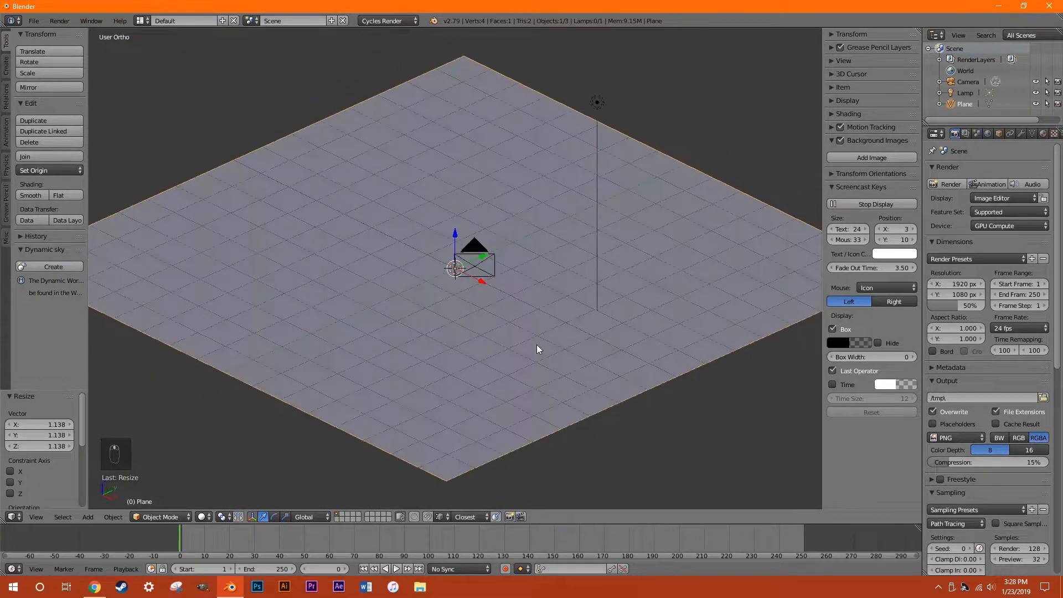
{"action": "key", "text": "Tab"}
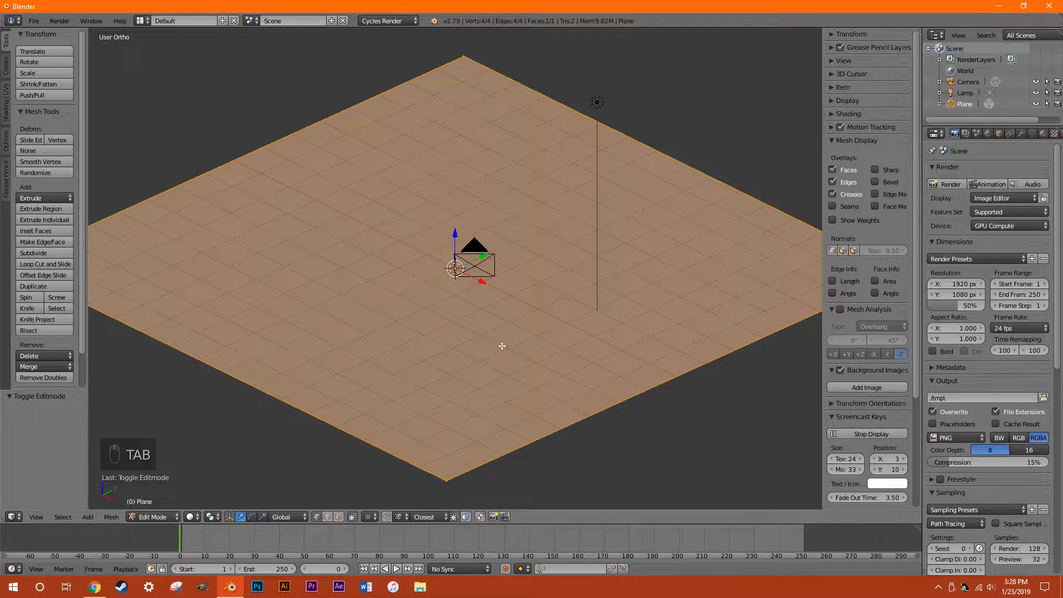
{"action": "left_click", "coordinate": [44, 252]}
{"action": "left_click", "coordinate": [44, 250]}
{"action": "left_click", "coordinate": [44, 250]}
{"action": "left_click", "coordinate": [43, 249]}
{"action": "middle_click_drag", "start_coordinate": [586, 419], "coordinate": [311, 309]}
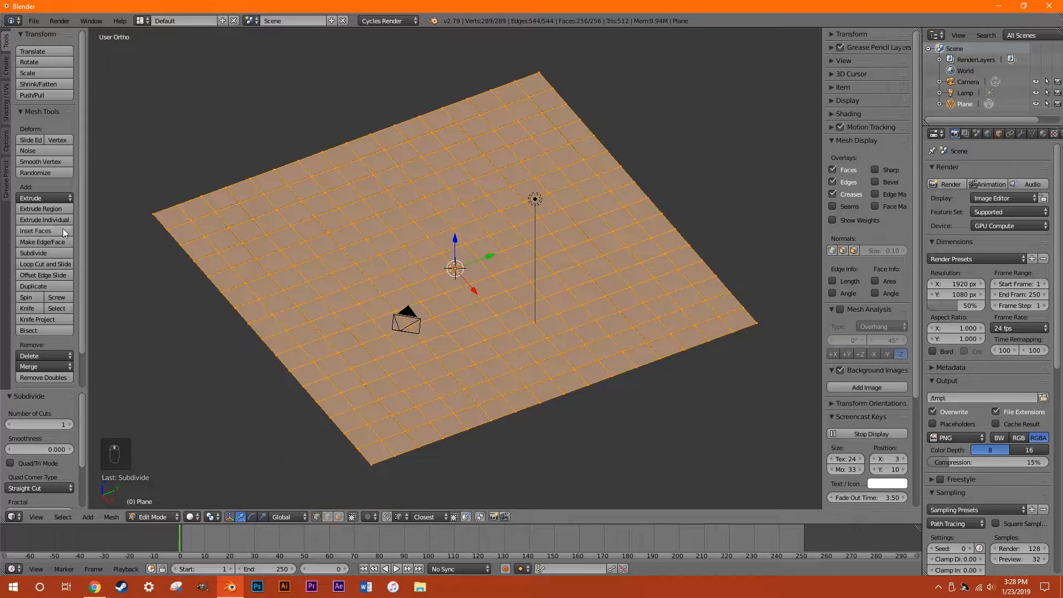
{"action": "left_click", "coordinate": [50, 252]}
{"action": "middle_click_drag", "start_coordinate": [512, 394], "coordinate": [506, 372]}
{"action": "key", "text": "a"}
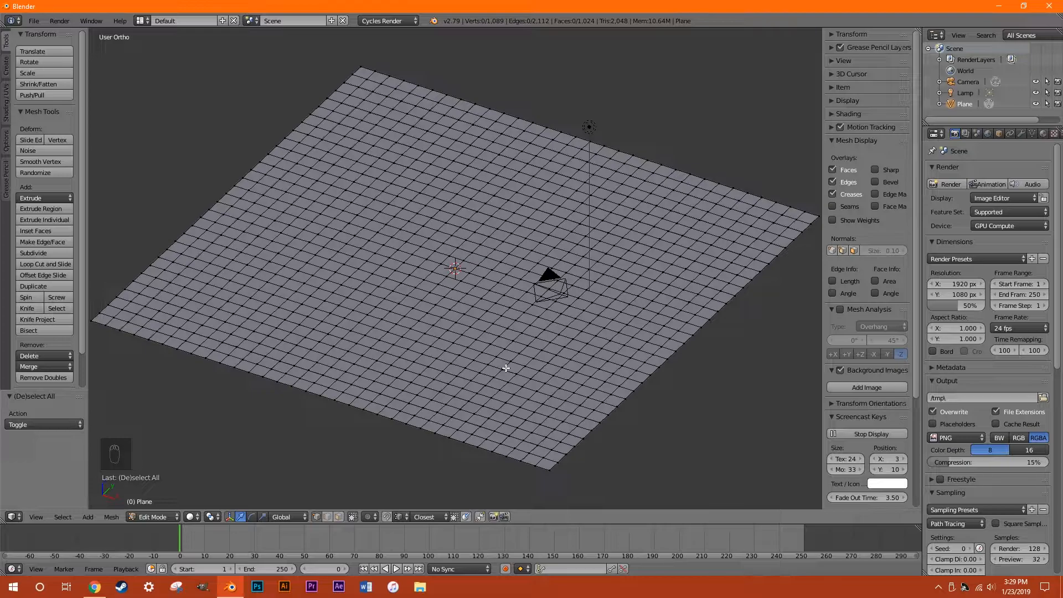
{"action": "middle_click_drag", "start_coordinate": [448, 348], "coordinate": [453, 357]}
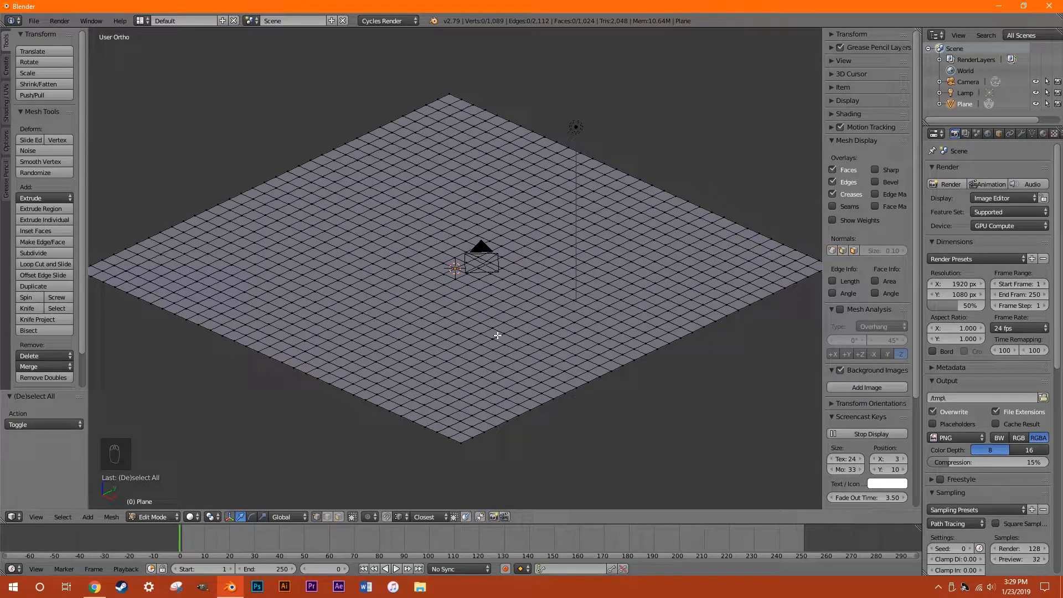
- Raise the plane slightly above the grid in Object Mode and resume editing its mesh
{"action": "key", "text": "Tab"}
{"action": "middle_click_drag", "start_coordinate": [463, 406], "coordinate": [434, 410]}
{"action": "key", "text": "a"}
{"action": "key", "text": "a"}
{"action": "middle_click_drag", "start_coordinate": [463, 271], "coordinate": [480, 420]}
{"action": "key", "text": "a"}
{"action": "right_click", "coordinate": [534, 331]}
{"action": "middle_click_drag", "start_coordinate": [535, 332], "coordinate": [555, 330]}
{"action": "key", "text": "Tab"}
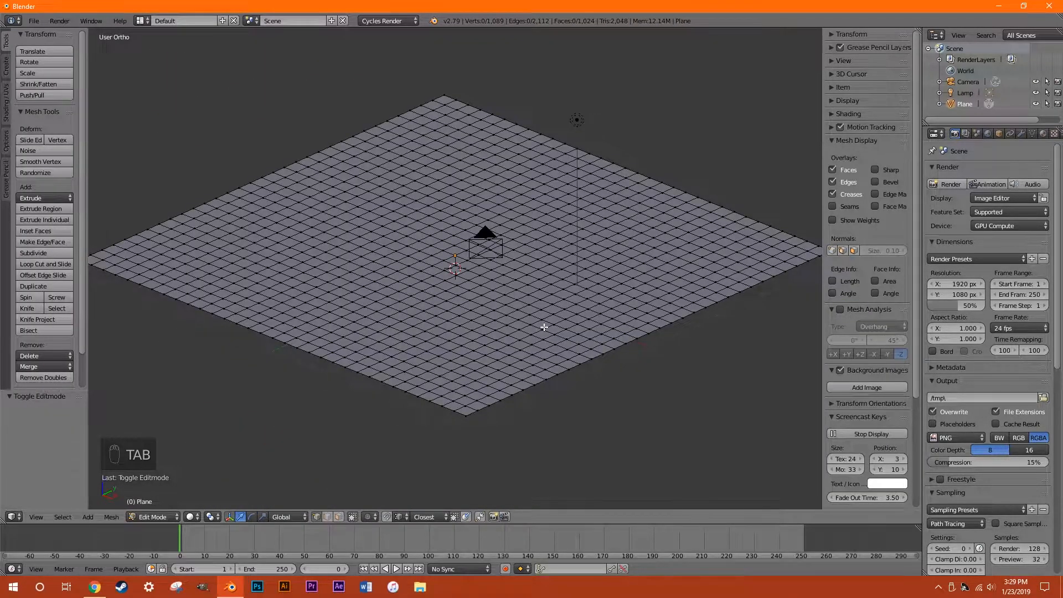
- Select a random 50% of the plane's vertices and raise them slightly along Z to make the ground uneven, finishing in Object Mode
{"action": "key", "text": "space"}
{"action": "type", "text": "rand"}
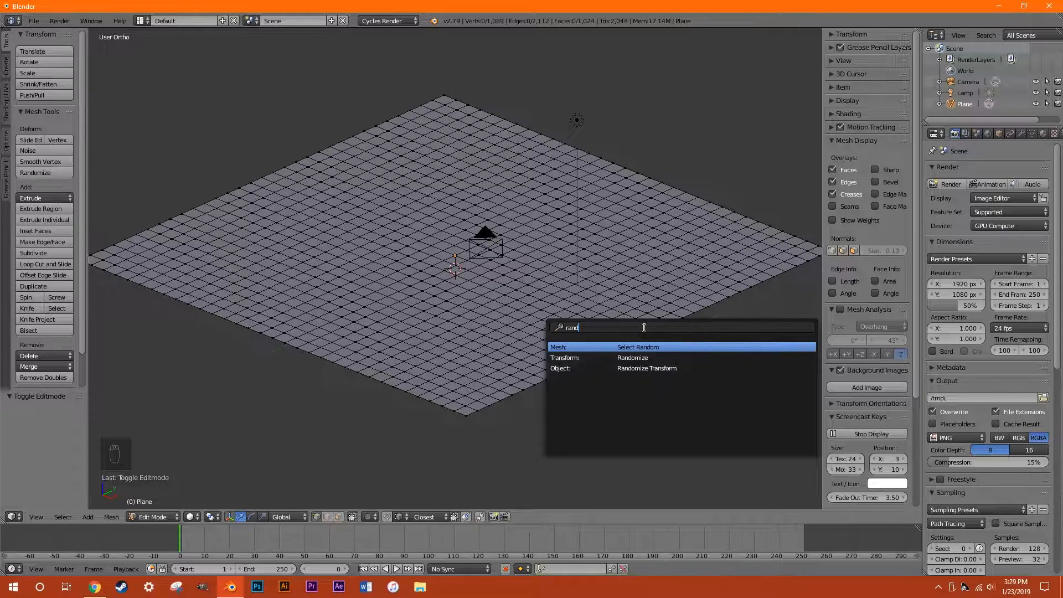
{"action": "left_click", "coordinate": [655, 346]}
{"action": "middle_click_drag", "start_coordinate": [342, 412], "coordinate": [373, 377]}
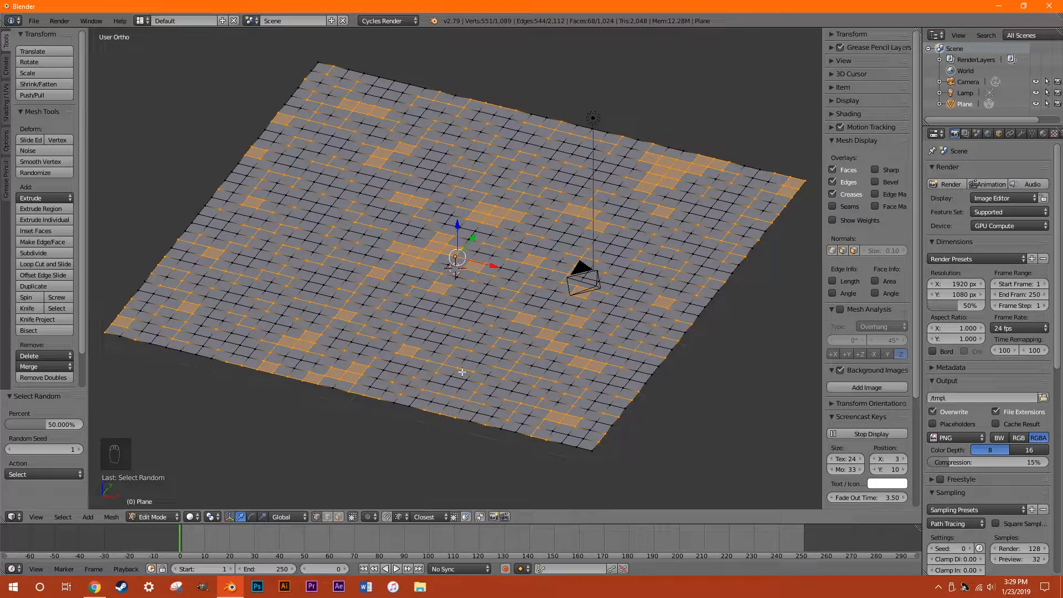
{"action": "middle_click_drag", "start_coordinate": [725, 453], "coordinate": [585, 450]}
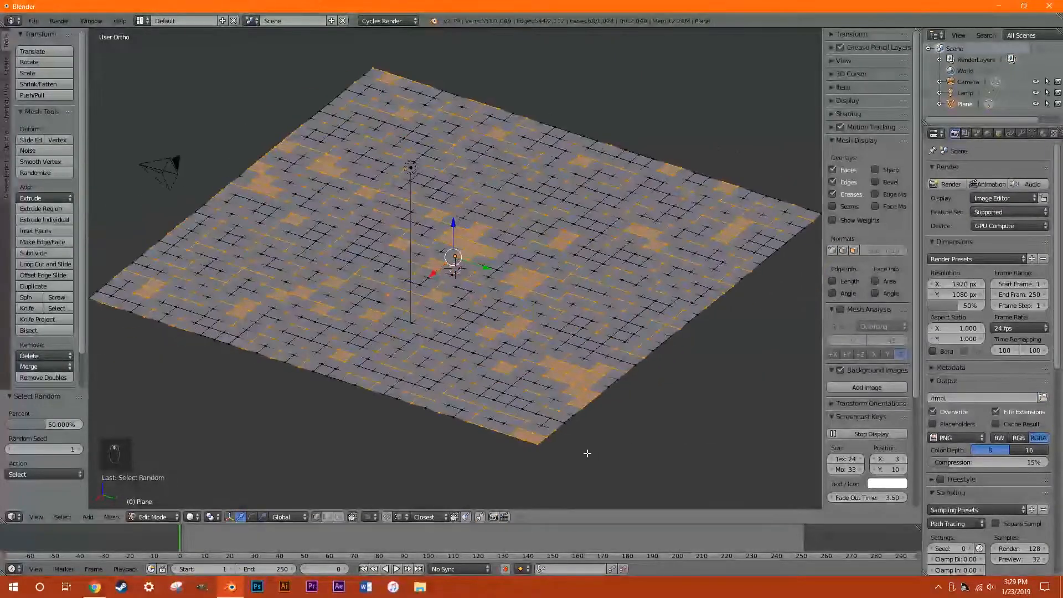
{"action": "middle_click_drag", "start_coordinate": [382, 435], "coordinate": [515, 289]}
{"action": "key", "text": "KP_1"}
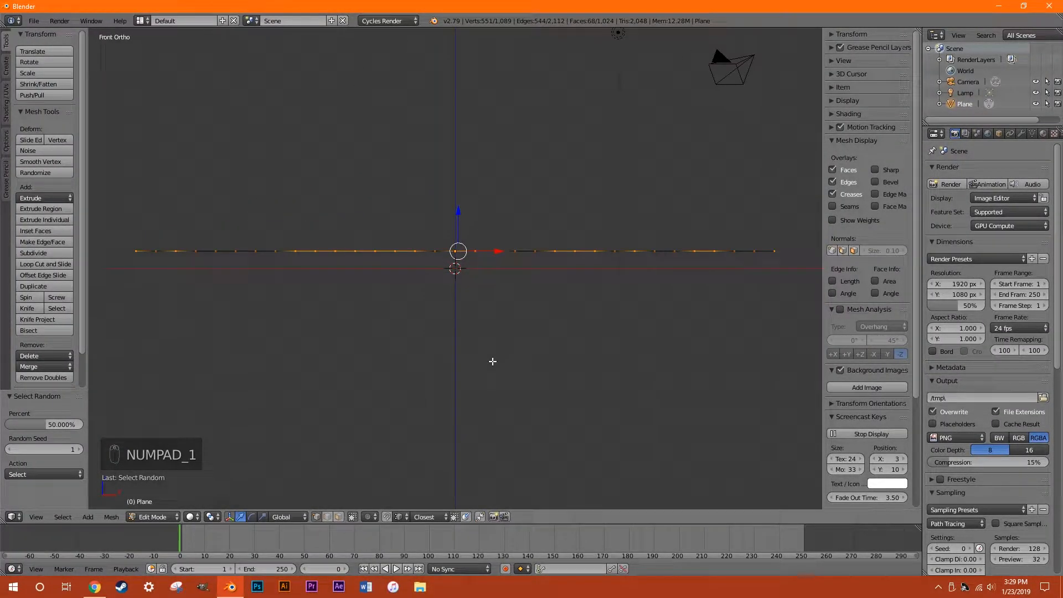
{"action": "left_click_drag", "start_coordinate": [460, 215], "coordinate": [466, 212]}
{"action": "middle_click_drag", "start_coordinate": [526, 216], "coordinate": [482, 358]}
{"action": "key", "text": "a"}
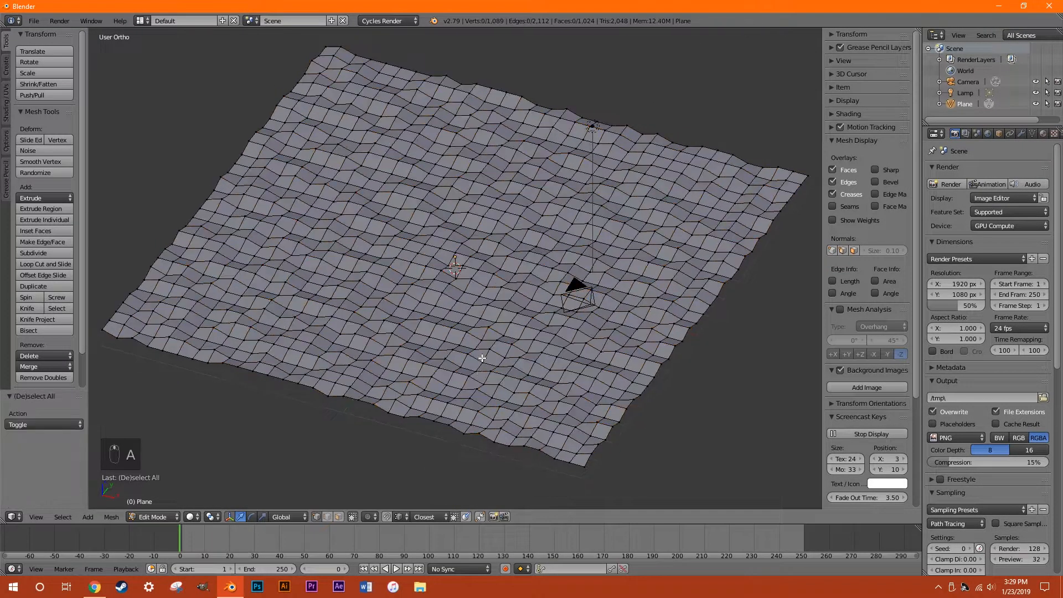
{"action": "key", "text": "Tab"}
- Give the bumpy plane a new material named Grass
{"action": "mouse_move", "coordinate": [354, 449]}
{"action": "middle_mouse_down"}
{"action": "mouse_move", "coordinate": [404, 454]}
{"action": "mouse_move", "coordinate": [464, 491]}
{"action": "mouse_move", "coordinate": [488, 464]}
{"action": "mouse_move", "coordinate": [648, 439]}
{"action": "mouse_move", "coordinate": [575, 443]}
{"action": "middle_mouse_up"}
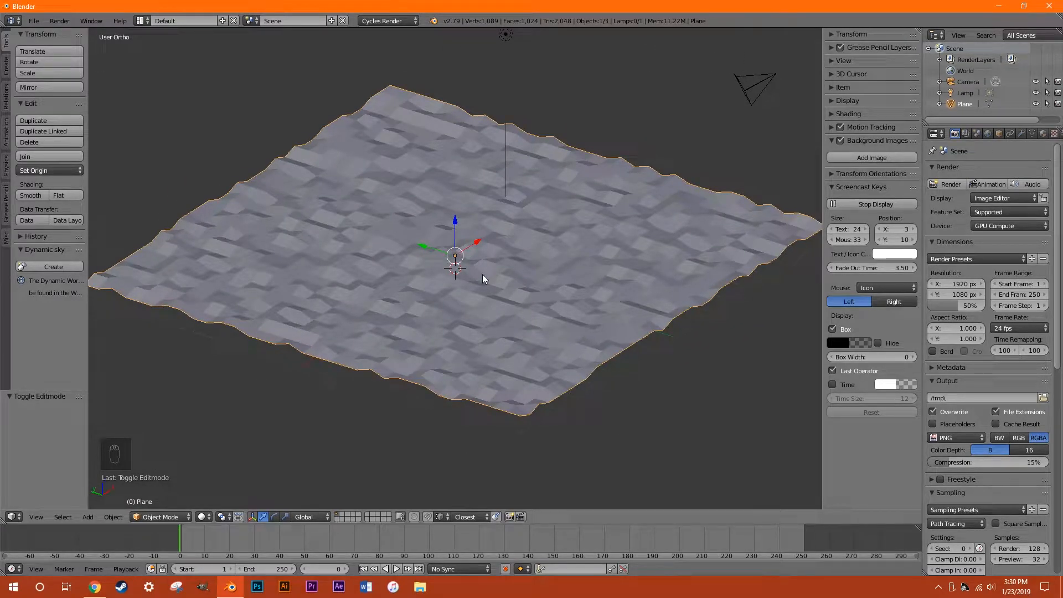
{"action": "mouse_move", "coordinate": [576, 370]}
{"action": "middle_mouse_down"}
{"action": "mouse_move", "coordinate": [436, 356]}
{"action": "mouse_move", "coordinate": [458, 361]}
{"action": "middle_mouse_up"}
{"action": "middle_click_drag", "start_coordinate": [439, 427], "coordinate": [484, 304]}
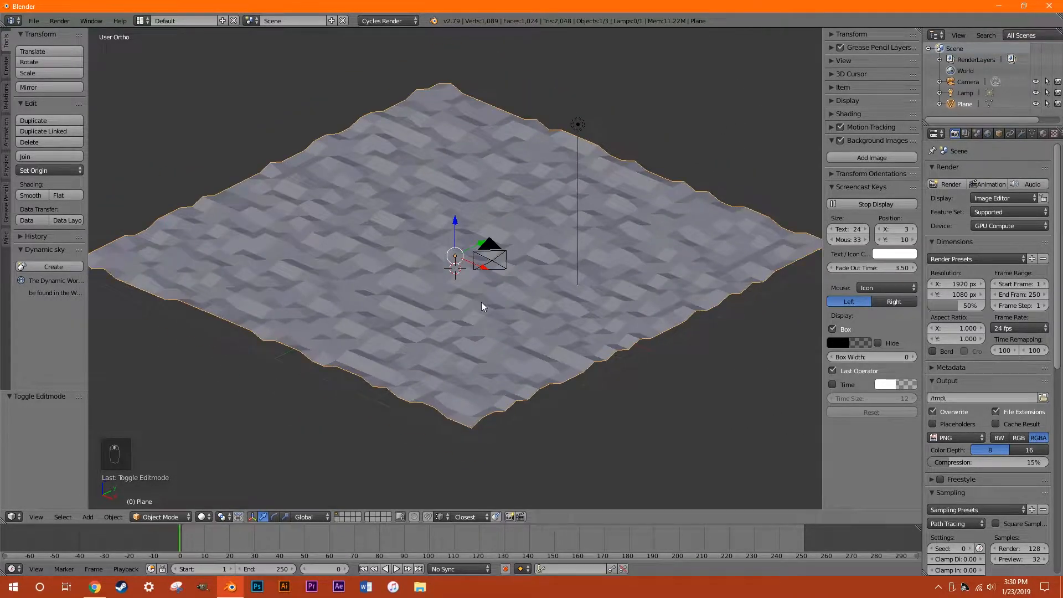
{"action": "left_click", "coordinate": [1043, 134]}
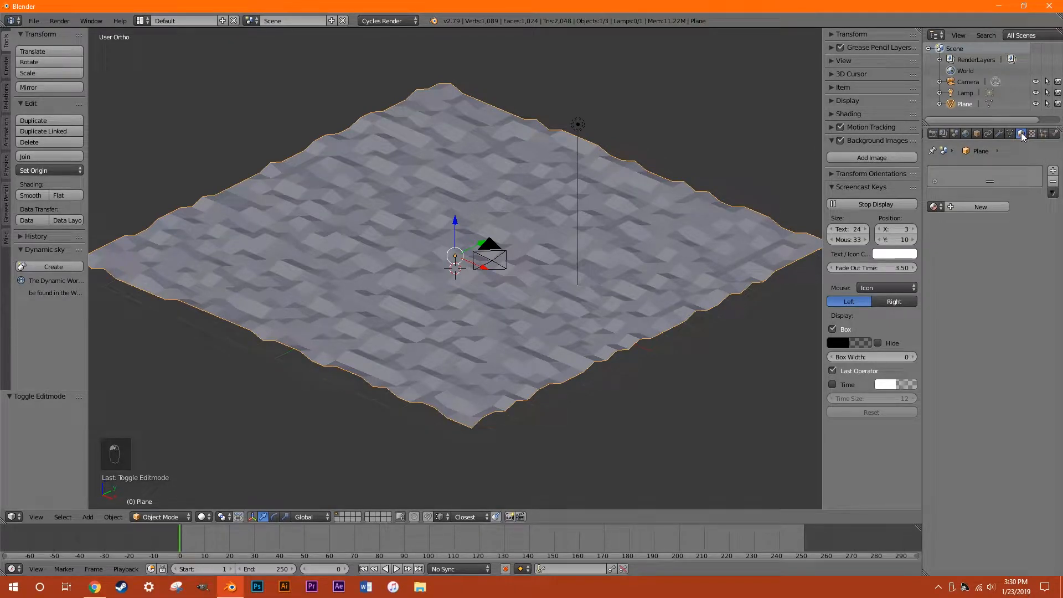
{"action": "left_click", "coordinate": [985, 205]}
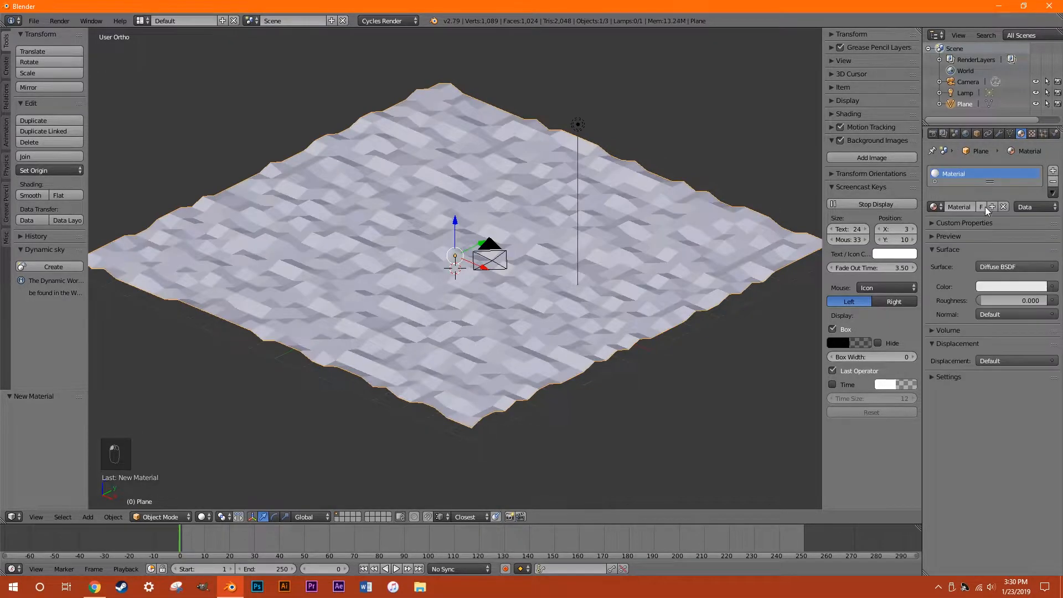
{"action": "middle_click_drag", "start_coordinate": [364, 327], "coordinate": [475, 322]}
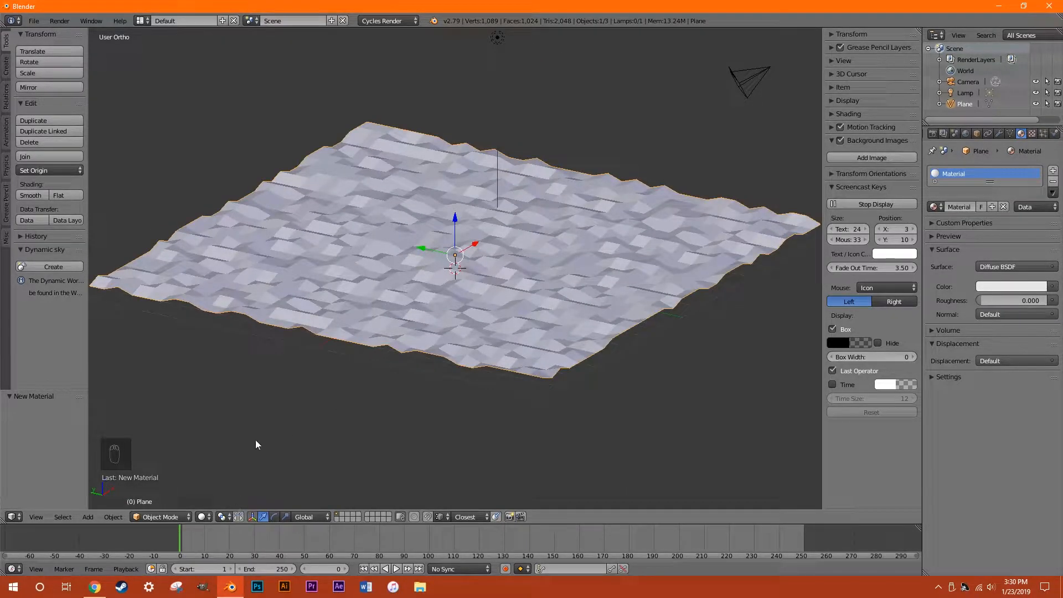
{"action": "double_click", "coordinate": [949, 171]}
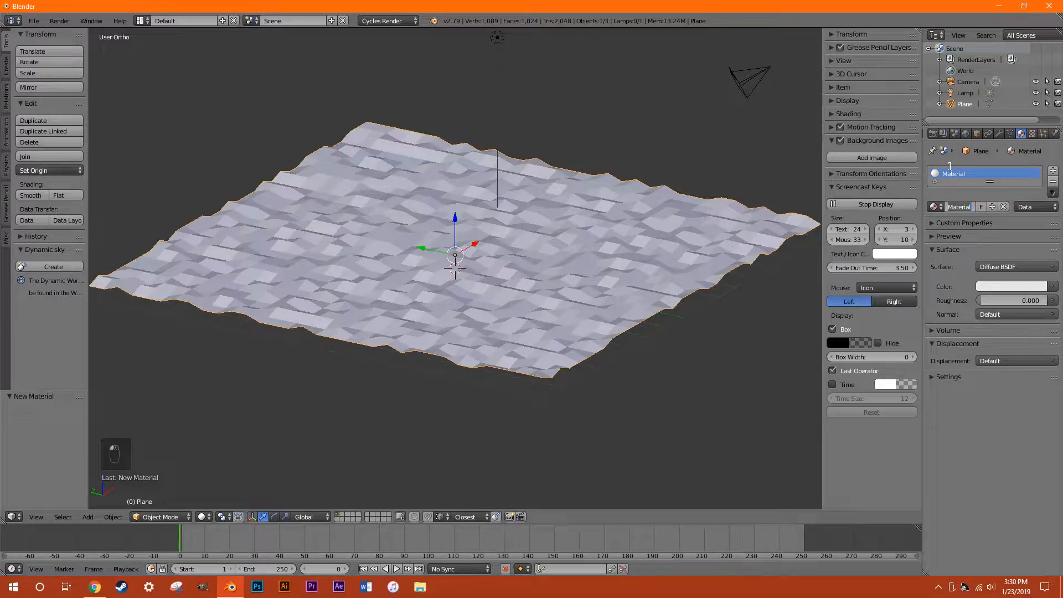
{"action": "type", "text": "Grass"}
{"action": "left_click", "coordinate": [975, 479]}
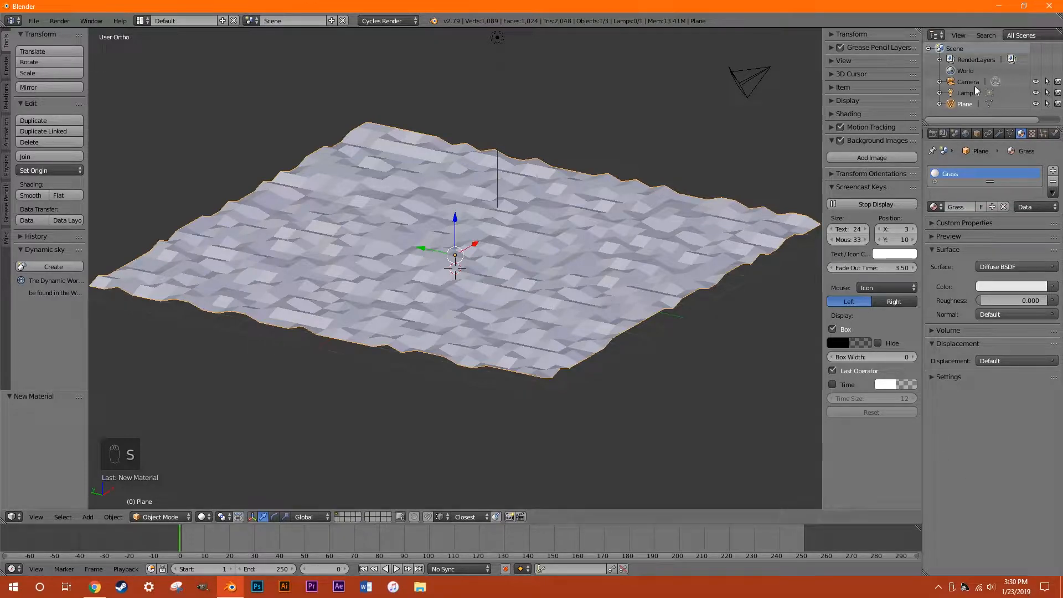
- Rename the plane object as Terrain Map
{"action": "double_click", "coordinate": [965, 104]}
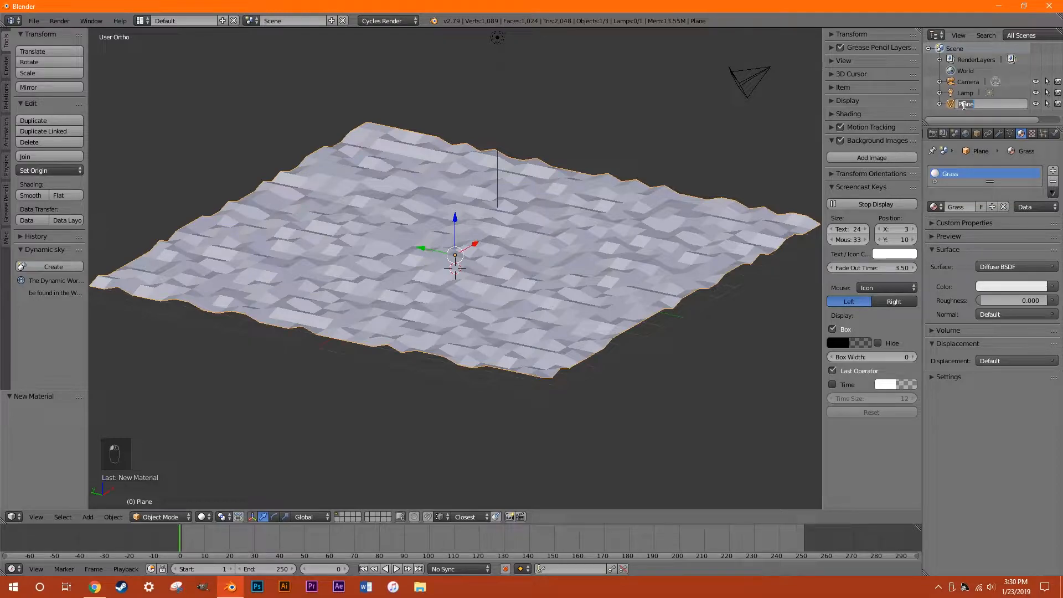
{"action": "type", "text": "Ter"}
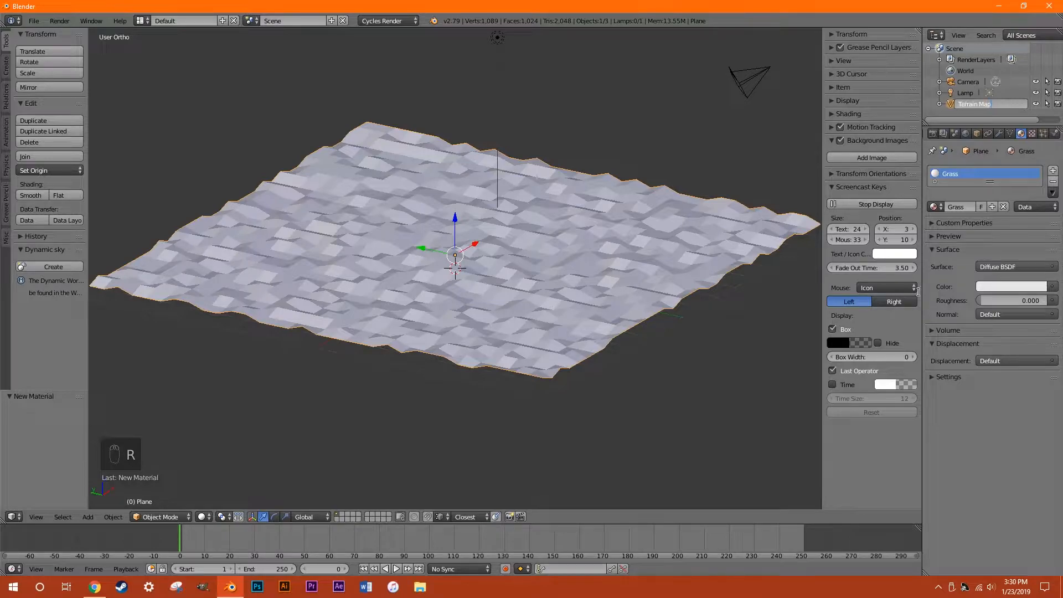
{"action": "type", "text": "rain Map"}
{"action": "key", "text": "Return"}
- Set the Grass material's diffuse colour to a bright green and display the viewport in Material shading
{"action": "scroll", "coordinate": [582, 293], "scroll_direction": "up", "scroll_amount": 2}
{"action": "middle_click_drag", "start_coordinate": [565, 304], "coordinate": [562, 304]}
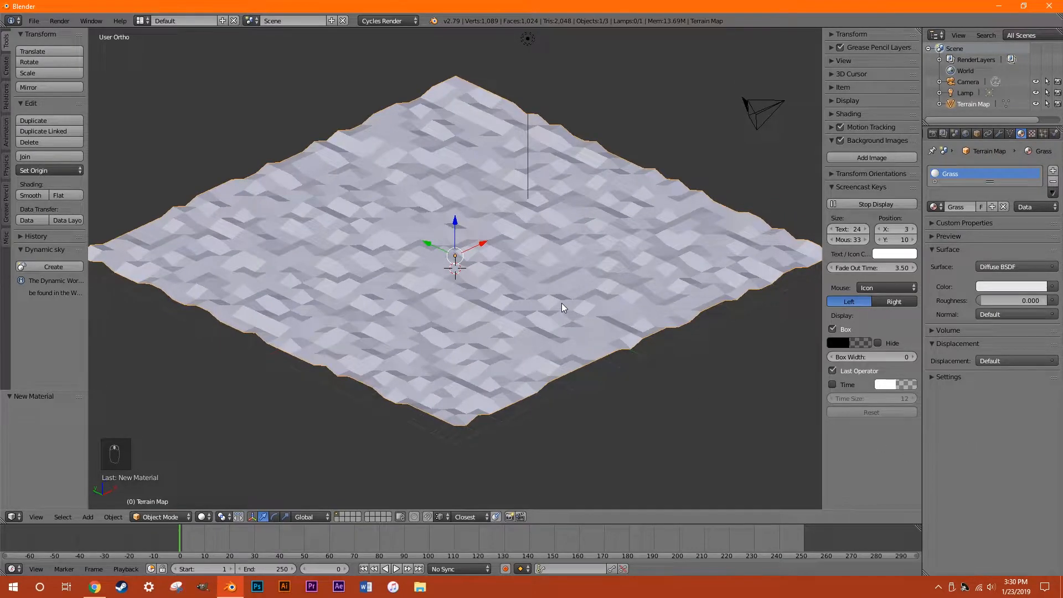
{"action": "left_click", "coordinate": [1029, 285]}
{"action": "left_click_drag", "start_coordinate": [991, 166], "coordinate": [963, 159]}
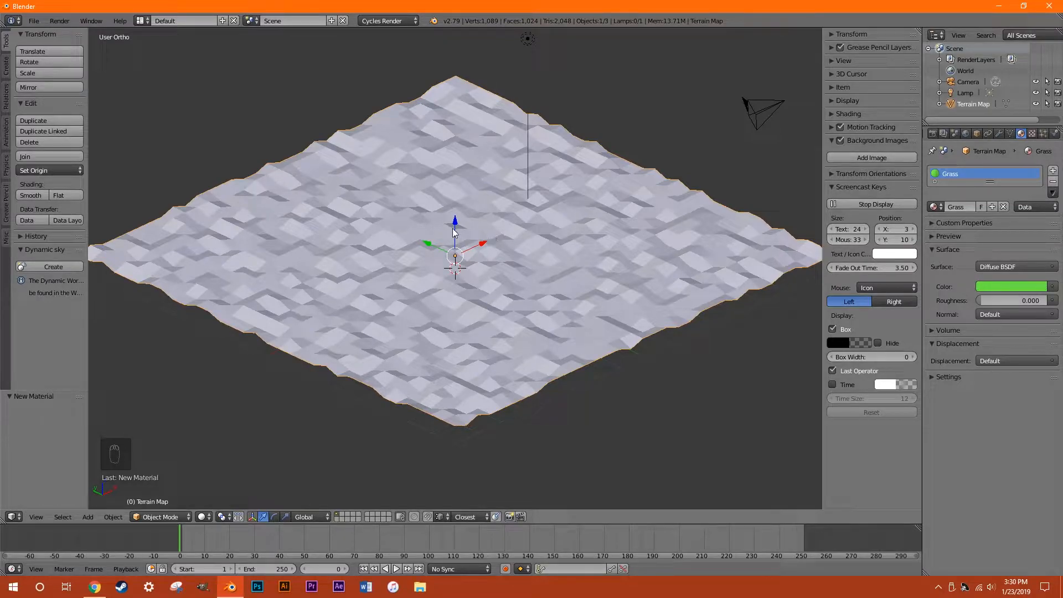
{"action": "left_click", "coordinate": [203, 517]}
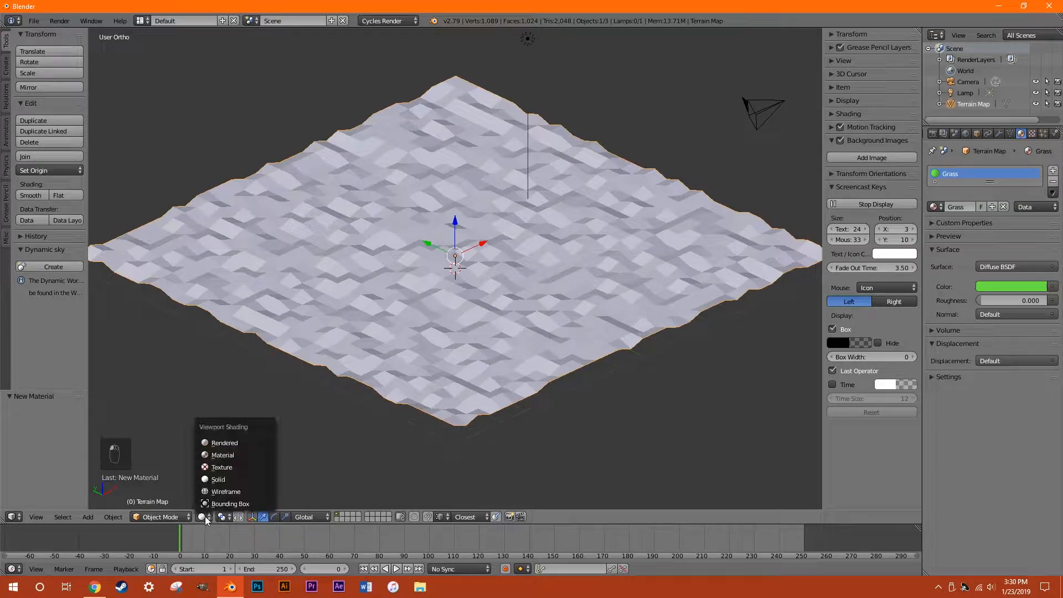
{"action": "left_click", "coordinate": [235, 455]}
{"action": "mouse_move", "coordinate": [316, 414]}
{"action": "middle_mouse_down"}
{"action": "mouse_move", "coordinate": [319, 330]}
{"action": "mouse_move", "coordinate": [358, 359]}
{"action": "middle_mouse_up"}
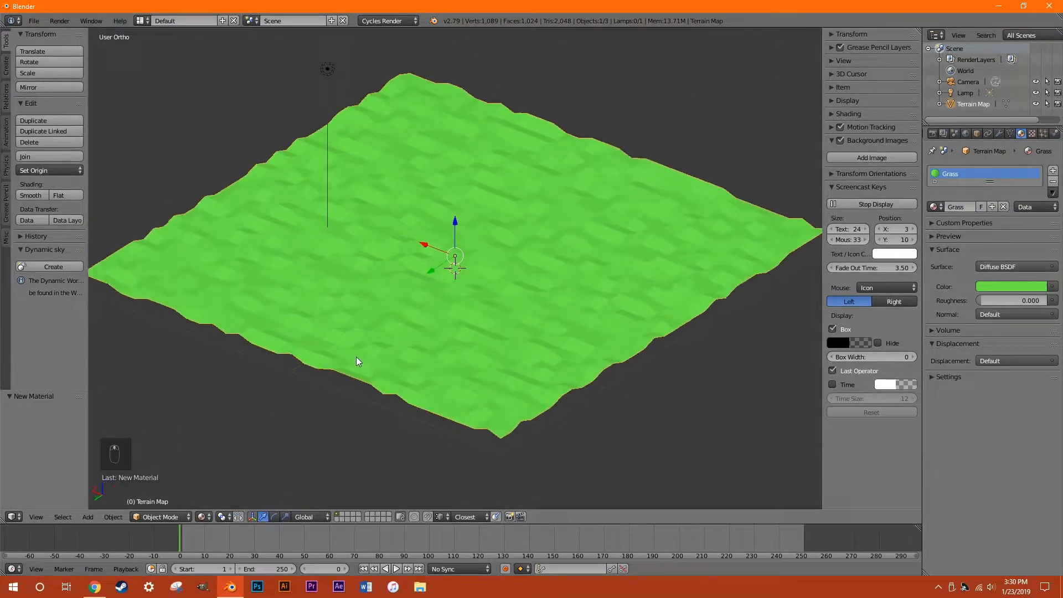
- Change the Grass material's colour to a darker green with RGB about 0.027, 0.311, 0.009
{"action": "left_click", "coordinate": [1001, 287]}
{"action": "mouse_move", "coordinate": [976, 145]}
{"action": "left_mouse_down"}
{"action": "mouse_move", "coordinate": [1010, 150]}
{"action": "mouse_move", "coordinate": [964, 187]}
{"action": "mouse_move", "coordinate": [1006, 149]}
{"action": "mouse_move", "coordinate": [982, 166]}
{"action": "mouse_move", "coordinate": [956, 156]}
{"action": "left_mouse_up"}
{"action": "scroll", "coordinate": [956, 156], "scroll_direction": "down", "scroll_amount": 10}
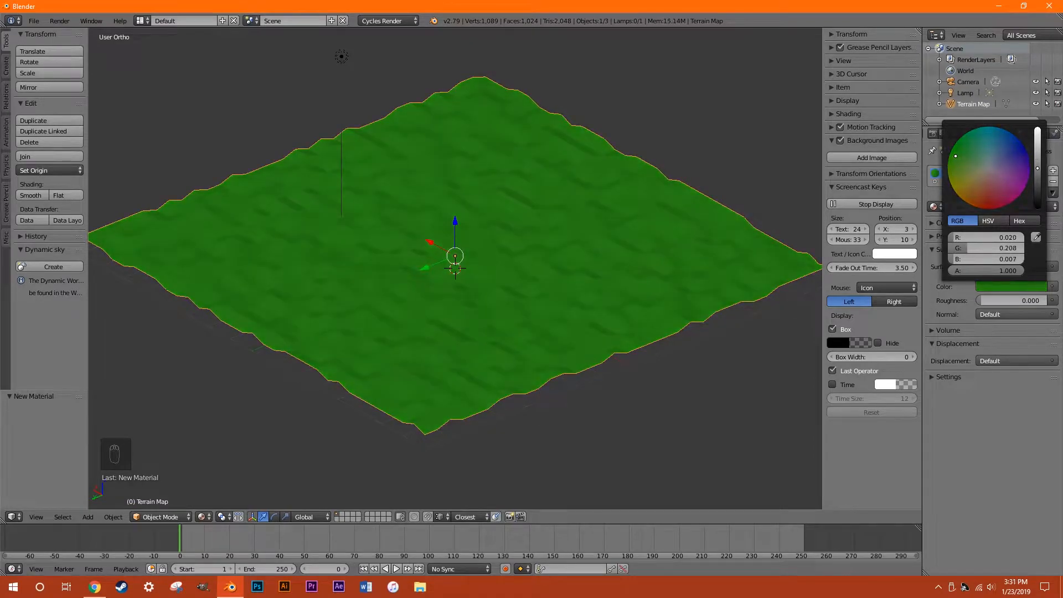
{"action": "scroll", "coordinate": [955, 156], "scroll_direction": "up", "scroll_amount": 5}
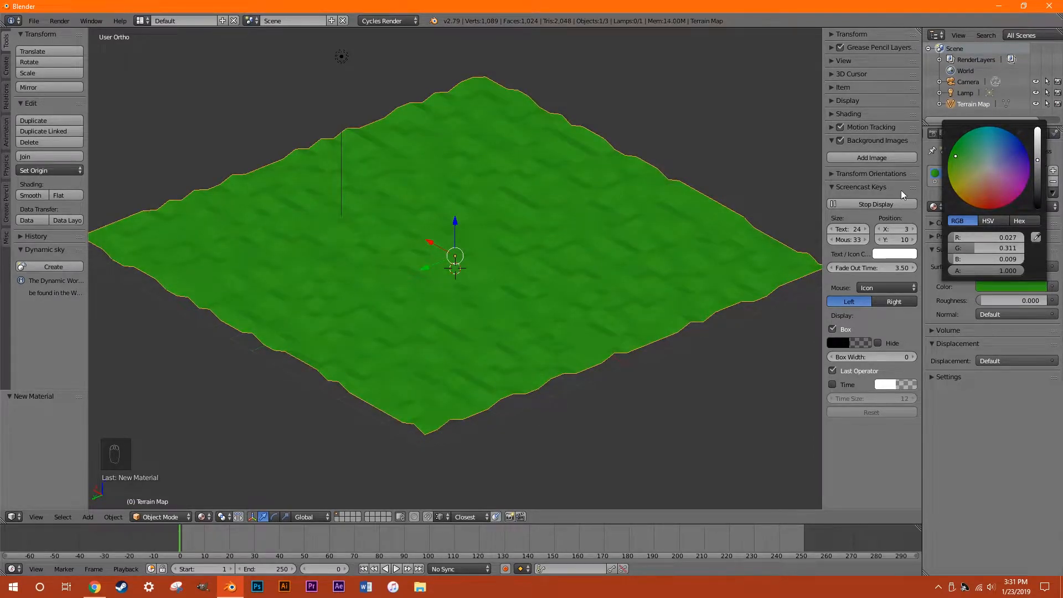
{"action": "middle_click_drag", "start_coordinate": [717, 385], "coordinate": [371, 443]}
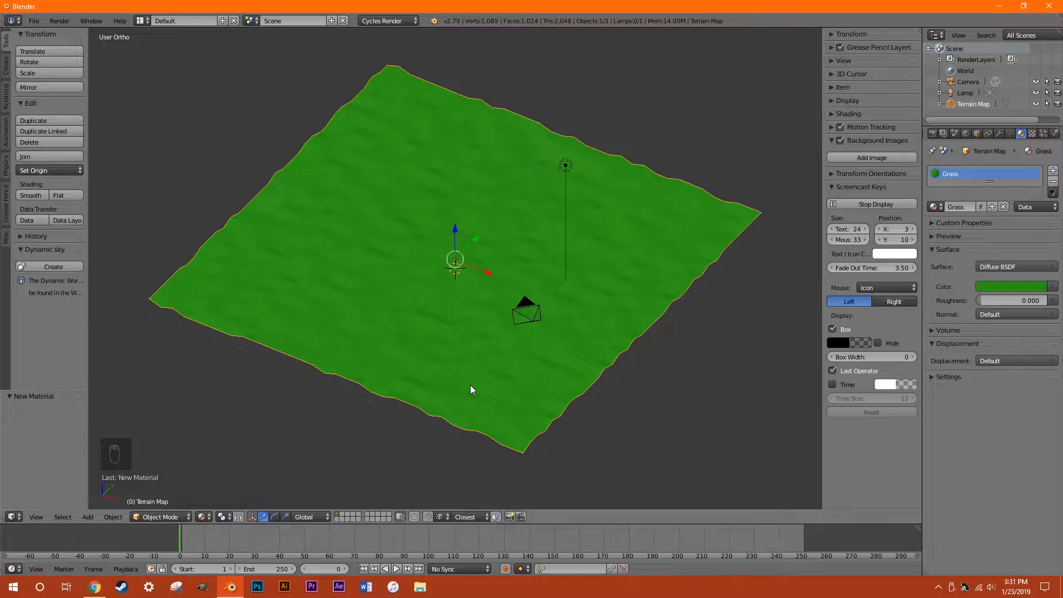
- Add a second material slot to the terrain with a new material named Sand
{"action": "left_click", "coordinate": [1053, 171]}
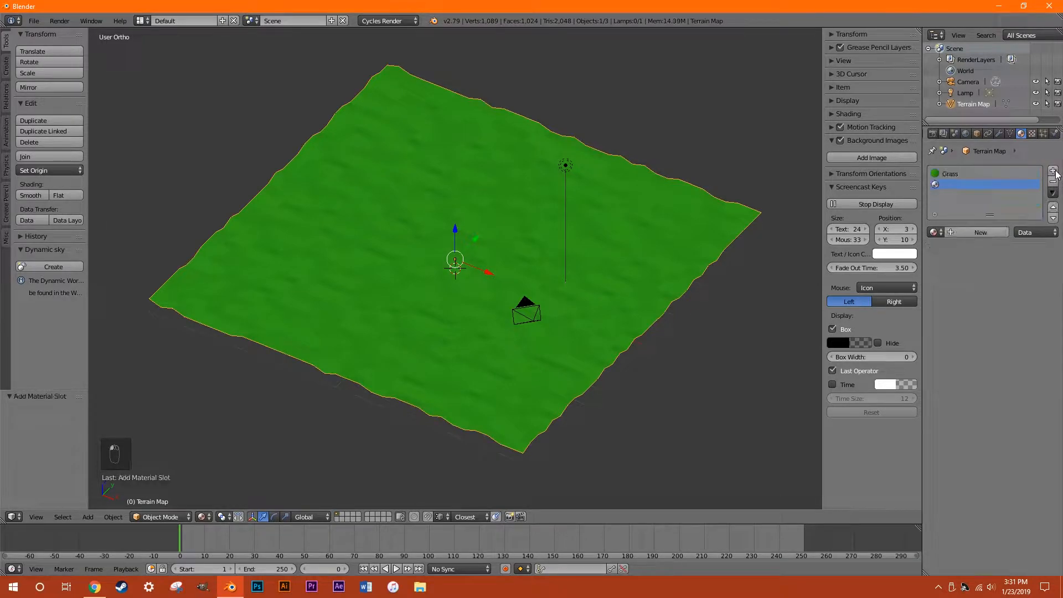
{"action": "left_click", "coordinate": [973, 233]}
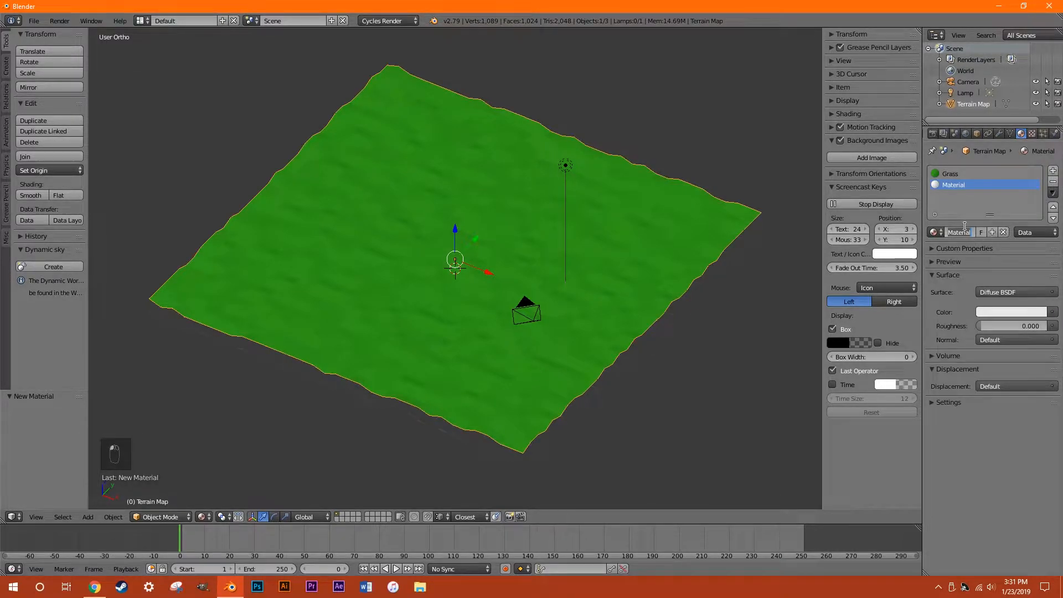
{"action": "type", "text": "Sand"}
{"action": "key", "text": "Return"}
- Add a third material slot to the terrain with a new material named Rock
{"action": "left_click", "coordinate": [1053, 171]}
{"action": "left_click", "coordinate": [977, 233]}
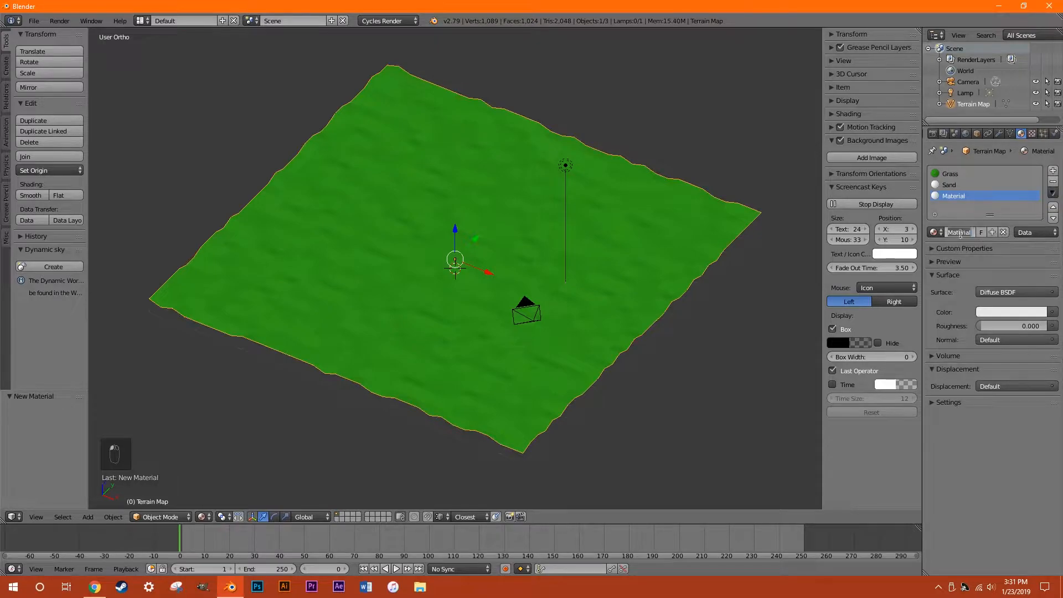
{"action": "type", "text": "rock"}
{"action": "key", "text": "Return"}
- Add a fourth material slot to the terrain with a new material named Snow
{"action": "left_click", "coordinate": [1053, 170]}
{"action": "left_click", "coordinate": [975, 231]}
{"action": "type", "text": "S"}
{"action": "key", "text": "Return"}
{"action": "left_click", "coordinate": [950, 235]}
- Set the Sand material's diffuse colour to a sandy yellow
{"action": "left_click", "coordinate": [958, 183]}
{"action": "middle_click_drag", "start_coordinate": [657, 295], "coordinate": [586, 388]}
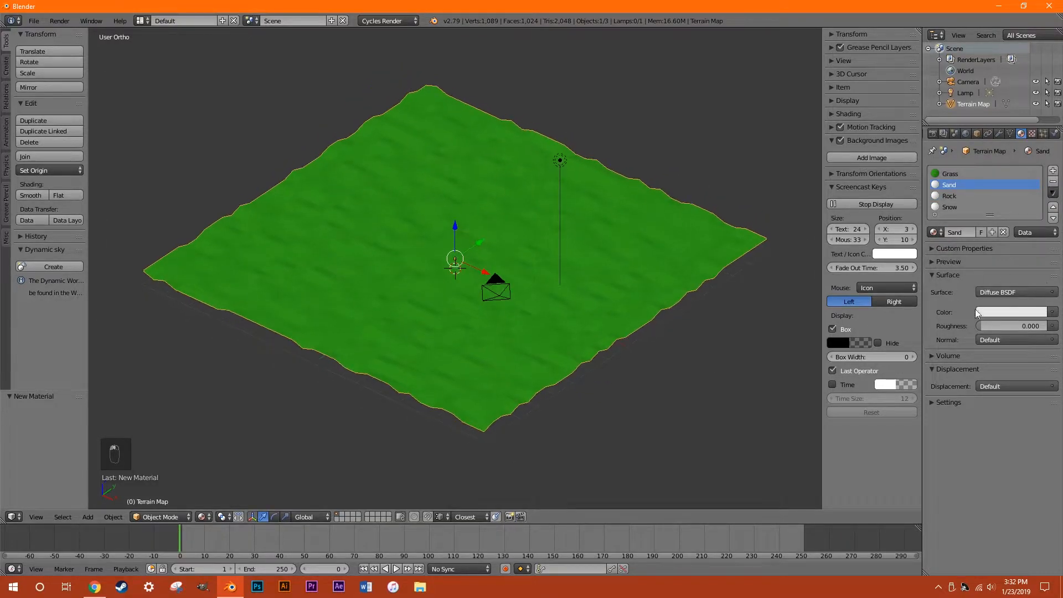
{"action": "left_click", "coordinate": [1014, 314]}
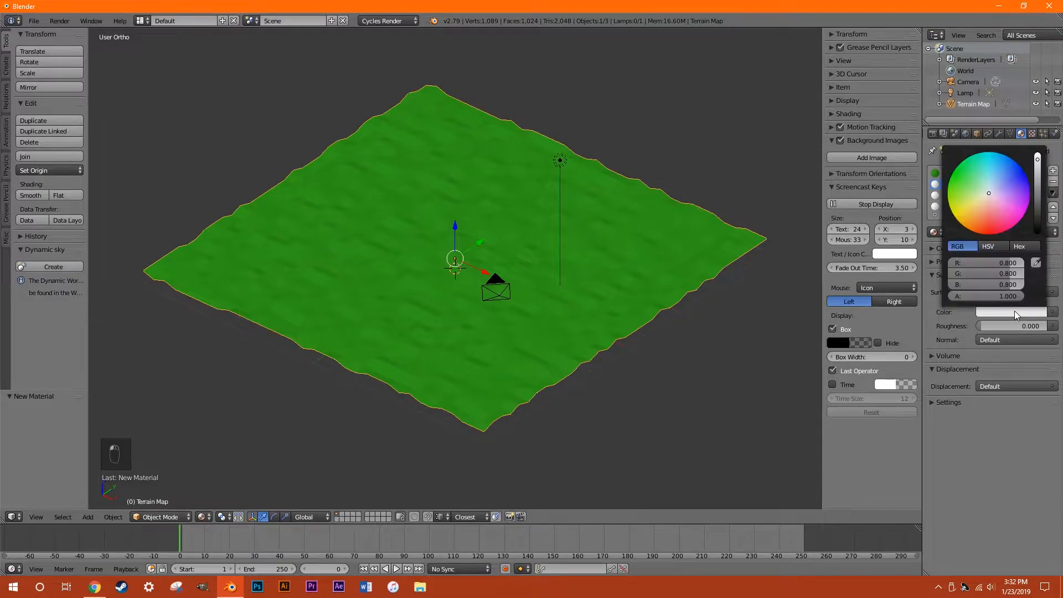
{"action": "left_click_drag", "start_coordinate": [988, 194], "coordinate": [969, 208]}
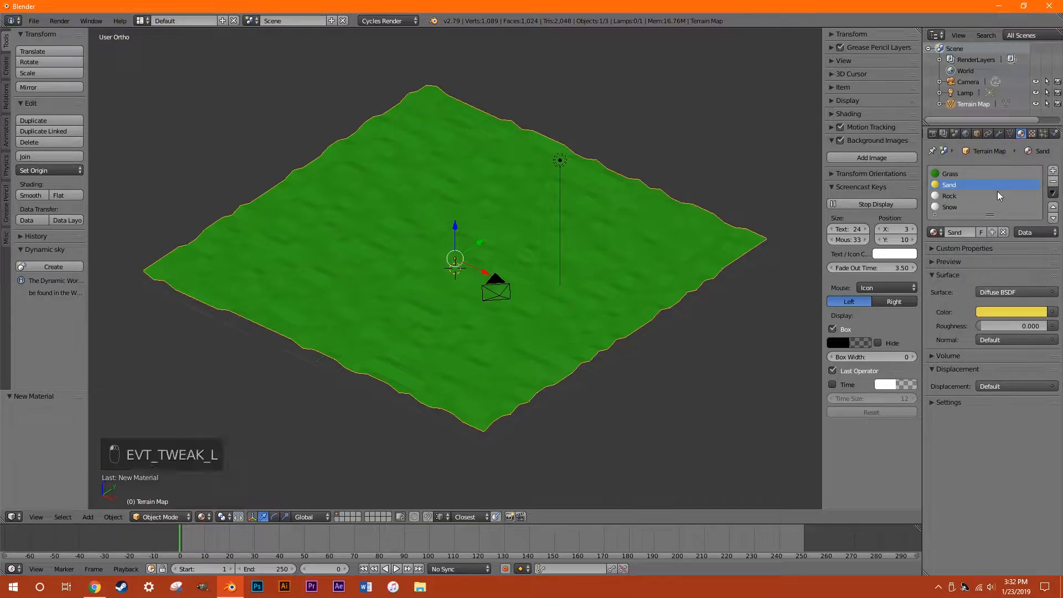
- Darken the Rock material's diffuse colour to a dark neutral grey
{"action": "left_click", "coordinate": [1001, 193]}
{"action": "left_click", "coordinate": [1009, 315]}
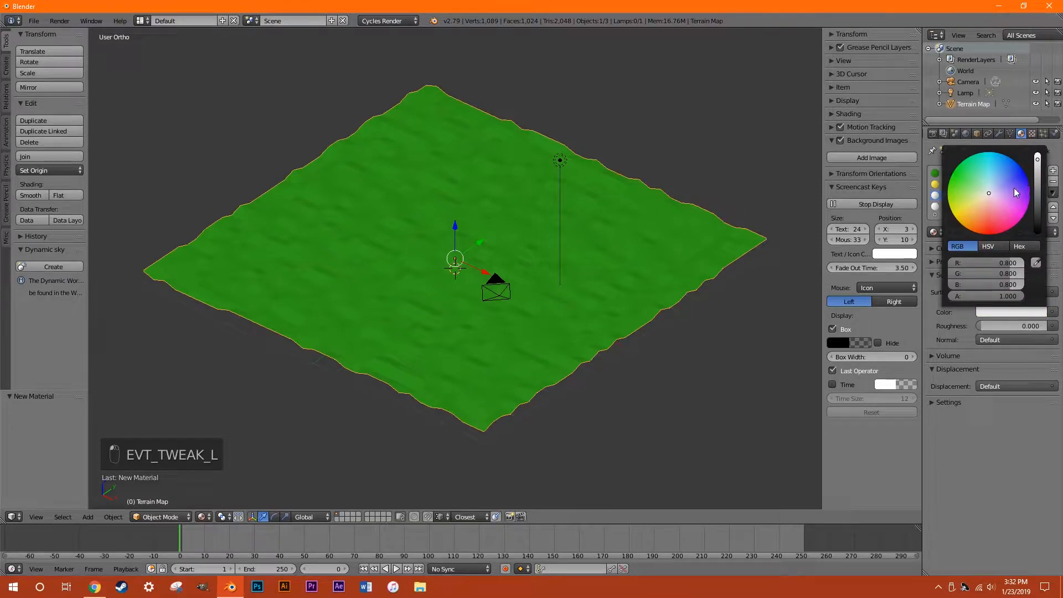
{"action": "left_click", "coordinate": [1044, 314]}
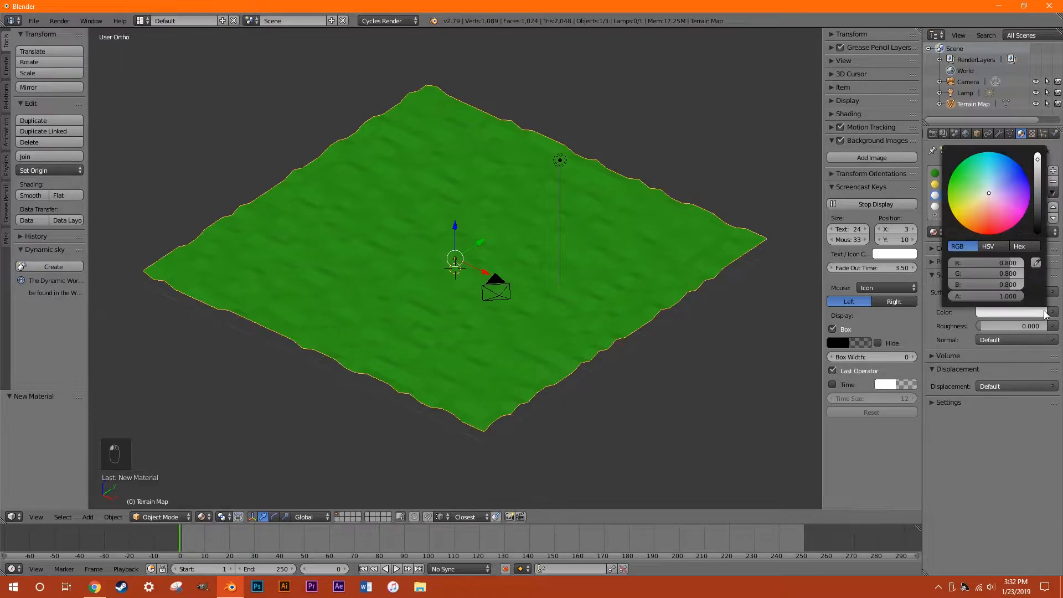
{"action": "left_click_drag", "start_coordinate": [1036, 166], "coordinate": [1037, 210]}
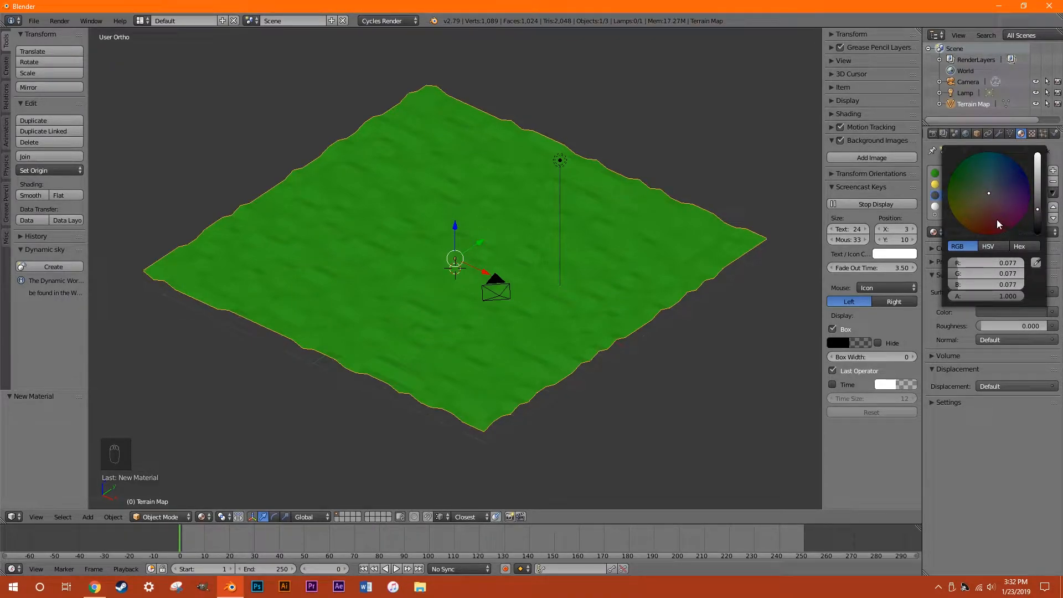
{"action": "left_click", "coordinate": [1034, 312]}
{"action": "left_click_drag", "start_coordinate": [1037, 209], "coordinate": [1037, 205]}
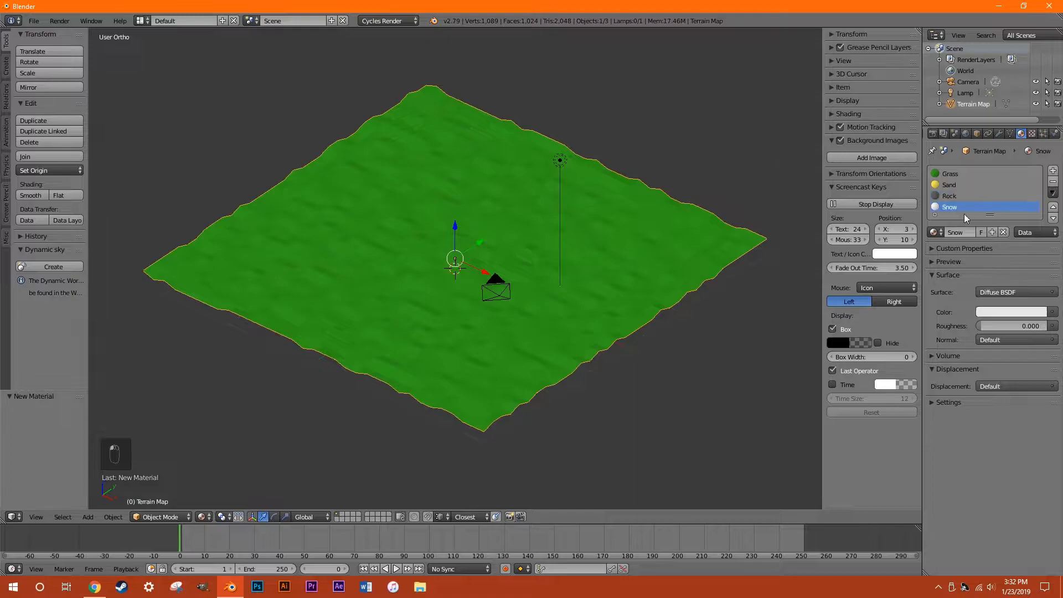
- Adjust the brightness of the Snow material's diffuse colour, keeping it near white
{"action": "left_click", "coordinate": [1025, 311]}
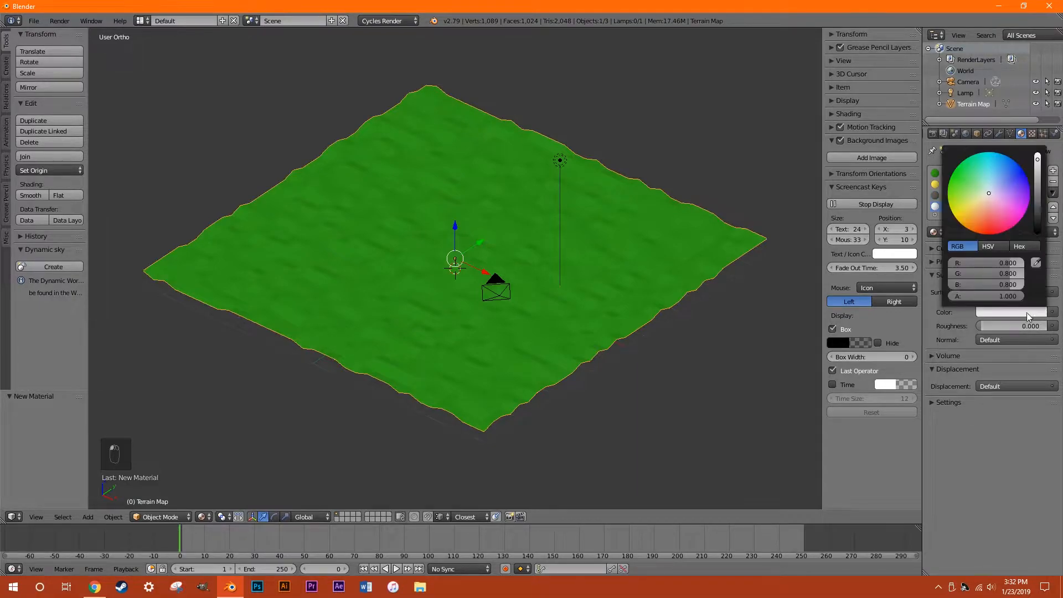
{"action": "left_click", "coordinate": [1037, 157]}
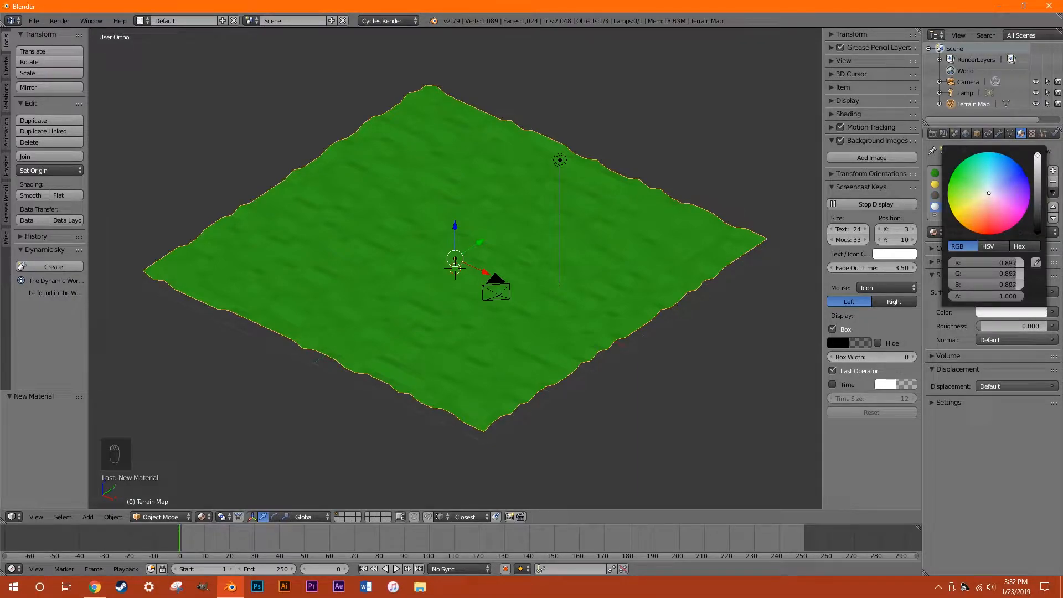
{"action": "left_click_drag", "start_coordinate": [1037, 156], "coordinate": [1036, 162]}
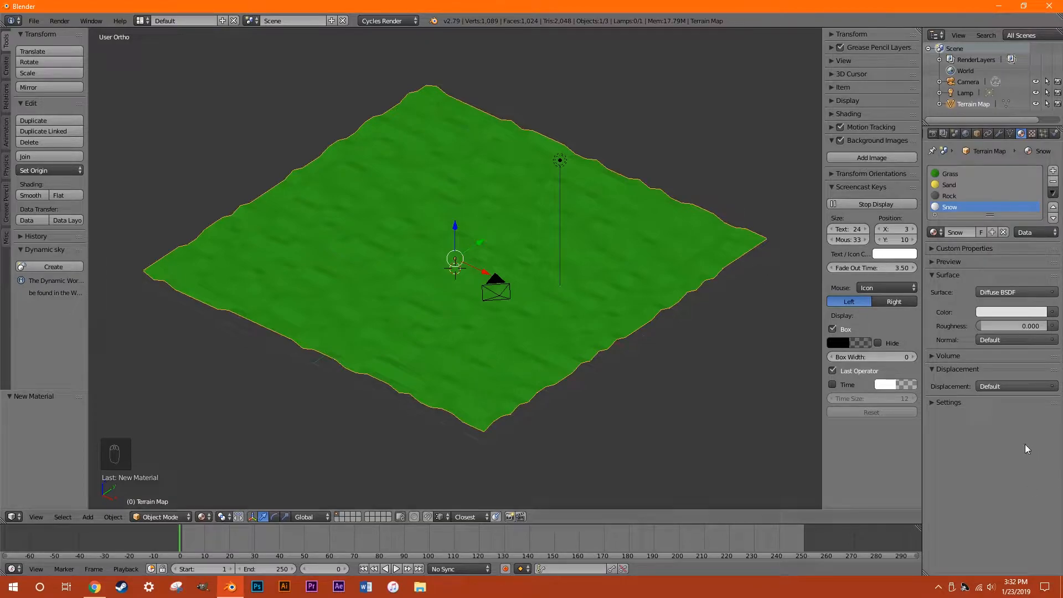
- Put the terrain mesh into Edit Mode and enable proportional editing
{"action": "key", "text": "Tab"}
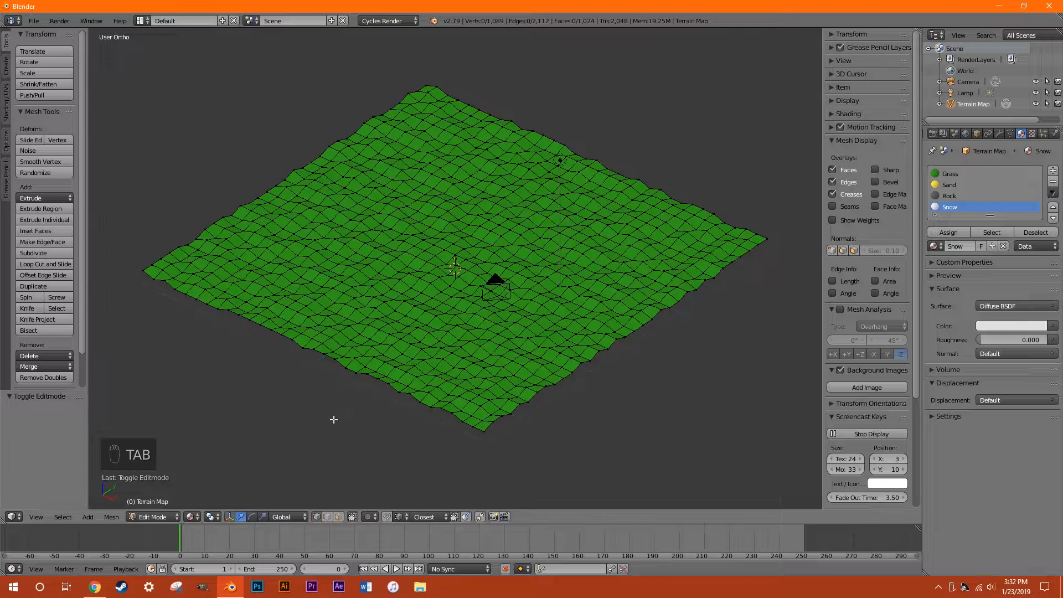
{"action": "left_click", "coordinate": [372, 517]}
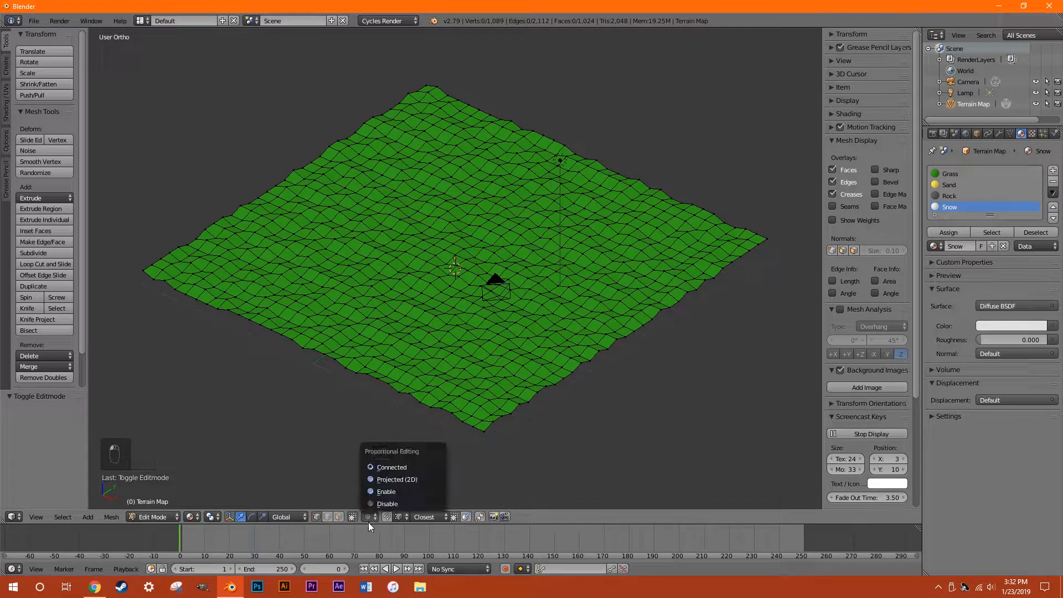
{"action": "left_click", "coordinate": [403, 491]}
{"action": "middle_click_drag", "start_coordinate": [302, 427], "coordinate": [360, 429]}
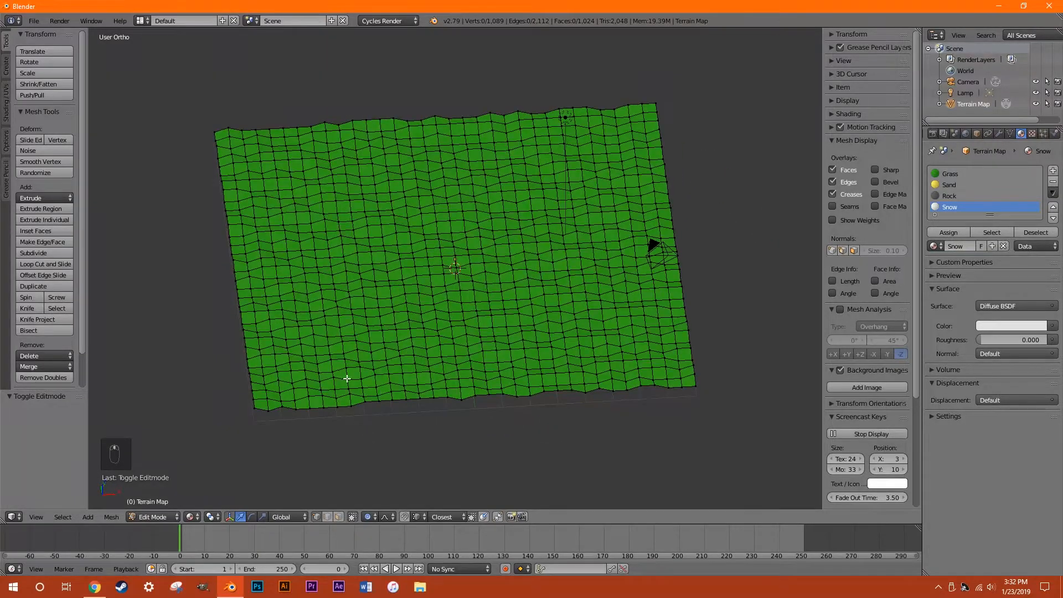
{"action": "middle_click_drag", "start_coordinate": [342, 377], "coordinate": [447, 365]}
- Raise one vertex near the terrain's front edge about 0.29 units along Z with proportional editing
{"action": "right_click", "coordinate": [466, 316]}
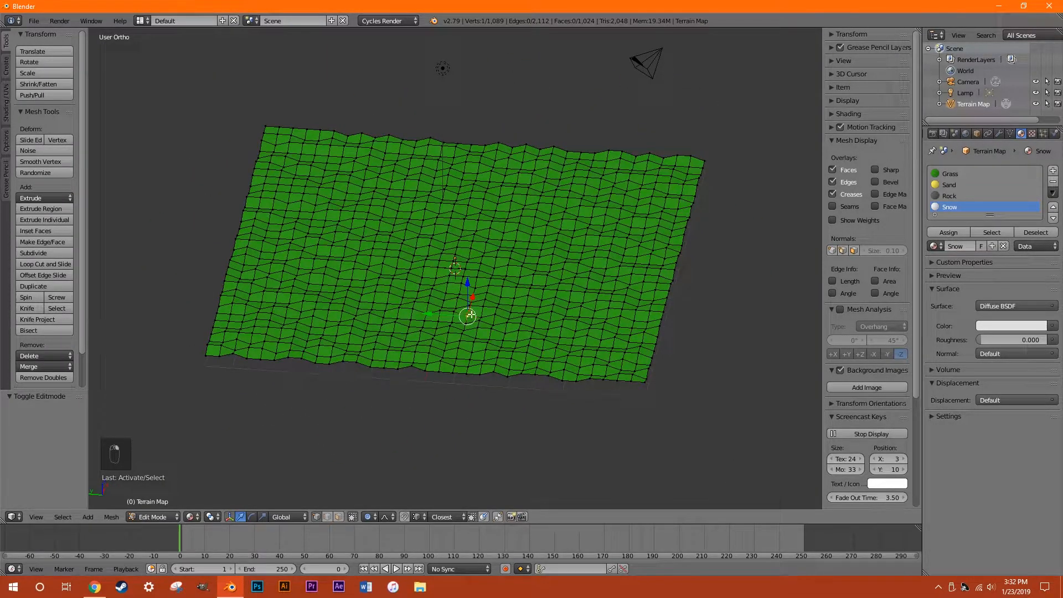
{"action": "scroll", "coordinate": [470, 315], "scroll_direction": "up", "scroll_amount": 2}
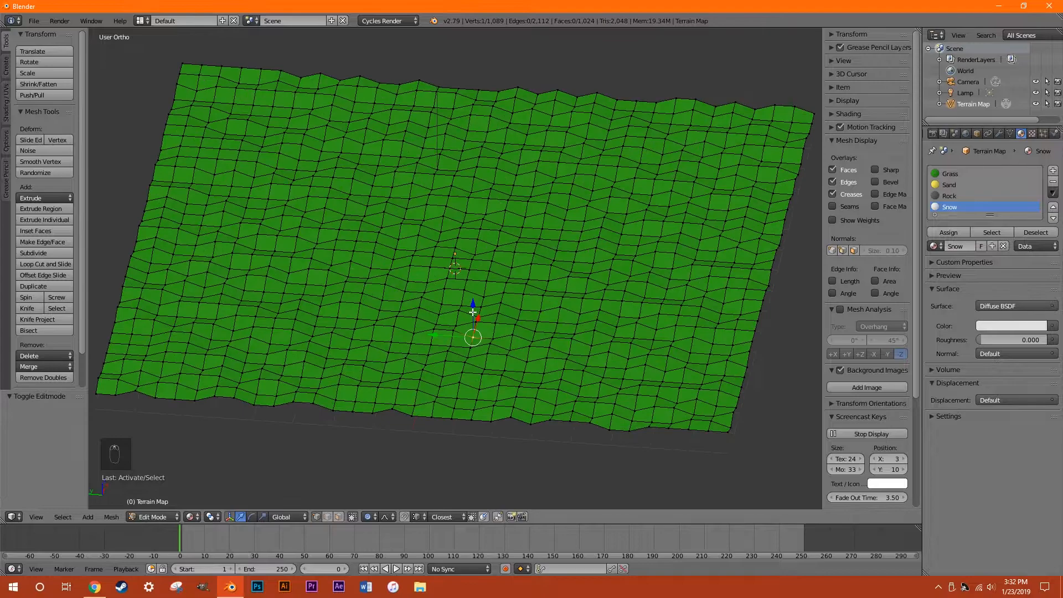
{"action": "key", "text": "g"}
{"action": "key", "text": "z"}
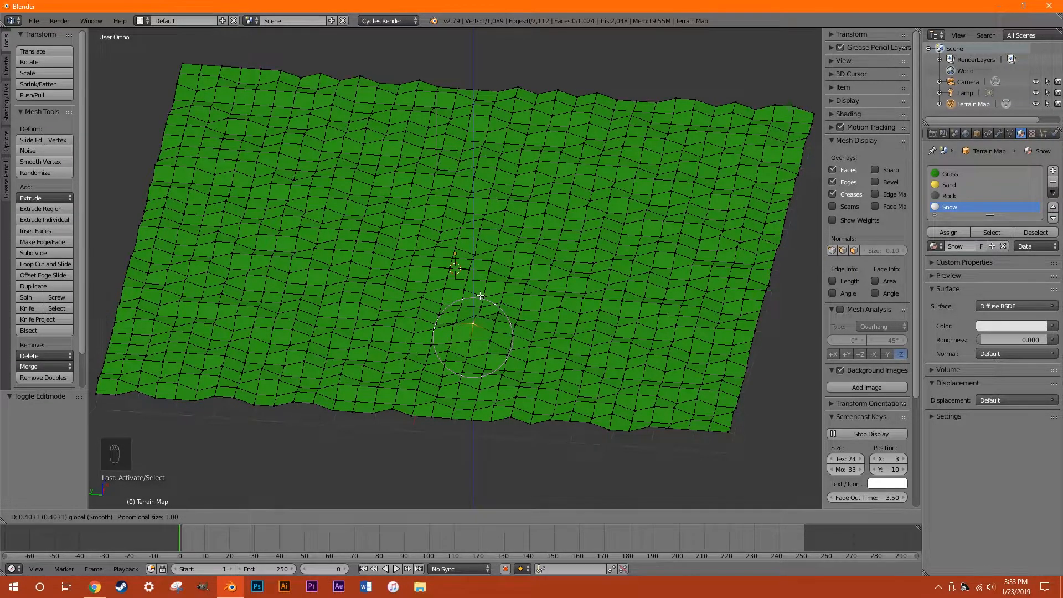
{"action": "left_click", "coordinate": [480, 299]}
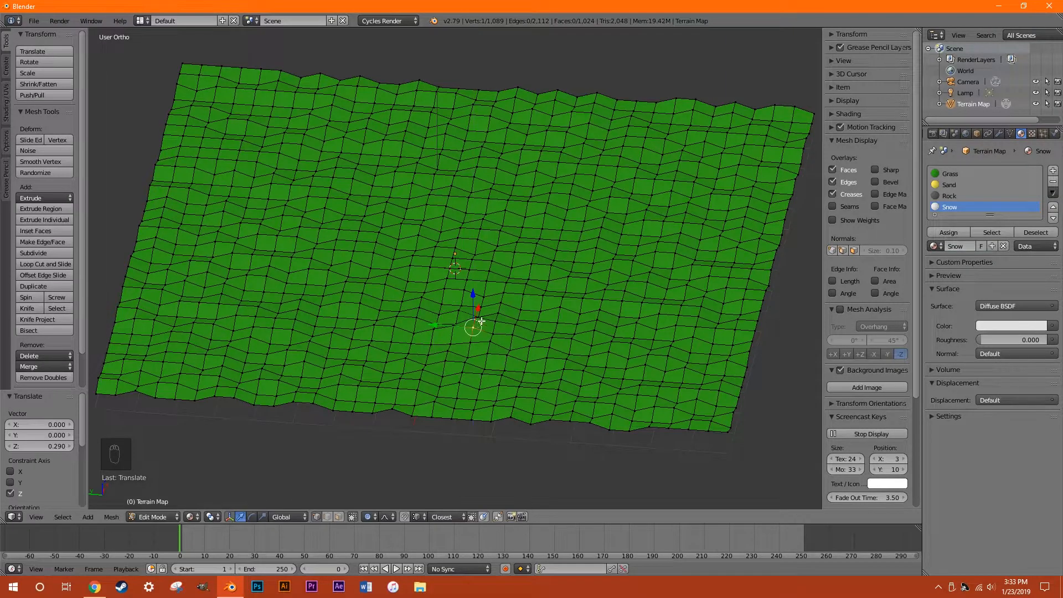
- Pull a vertex near the terrain's front corner about 5.9 units up along Z with proportional editing to form a peak
{"action": "middle_click_drag", "start_coordinate": [259, 373], "coordinate": [482, 275]}
{"action": "right_click", "coordinate": [433, 312]}
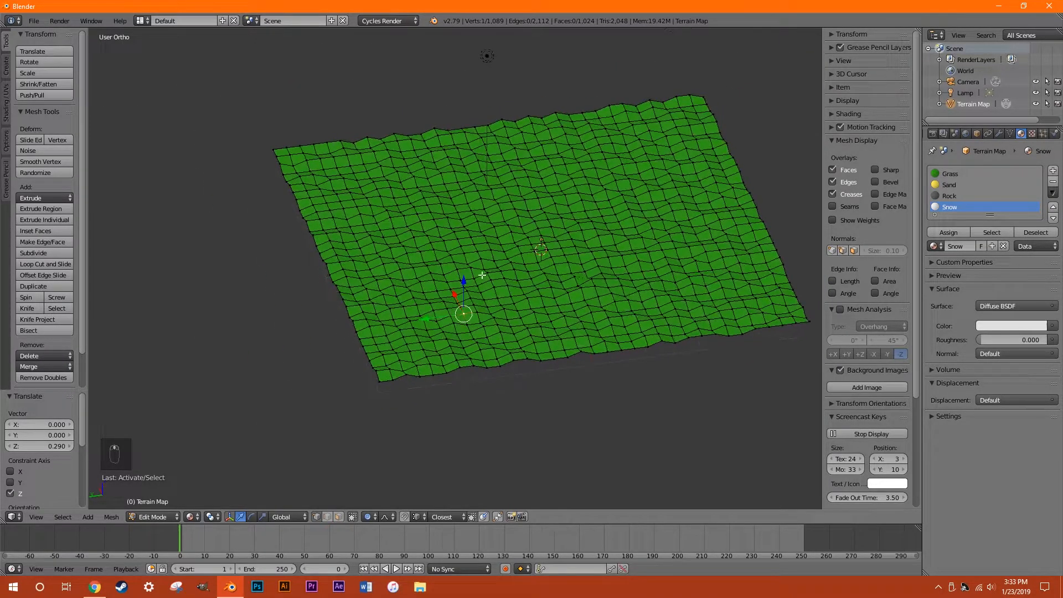
{"action": "left_click_drag", "start_coordinate": [466, 286], "coordinate": [465, 147]}
{"action": "middle_click_drag", "start_coordinate": [440, 315], "coordinate": [463, 315]}
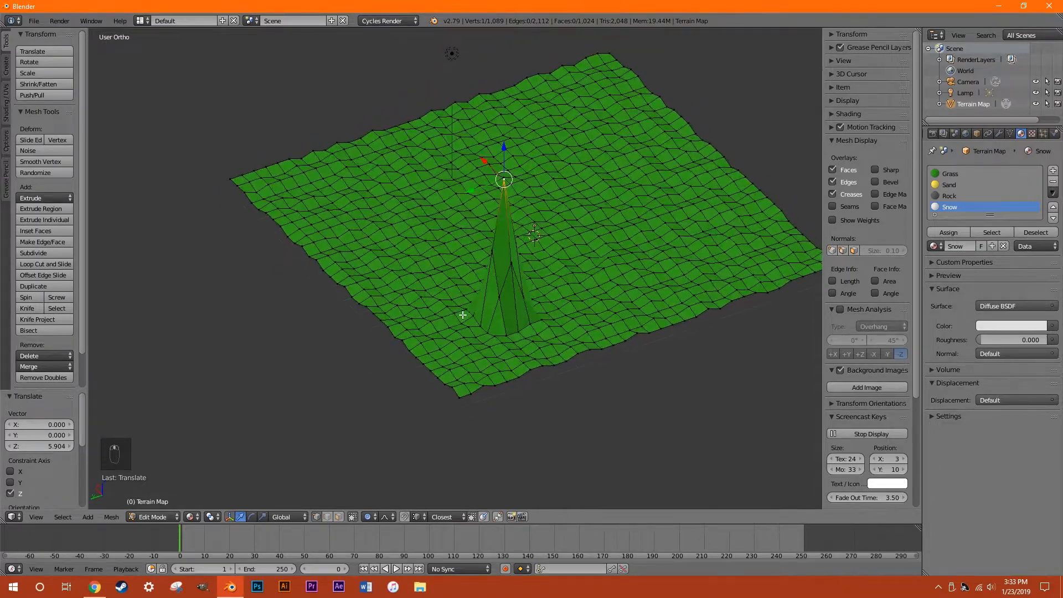
- Disable proportional editing and pull a vertex beside the first peak about 5.06 units up along Z as a spike
{"action": "left_click", "coordinate": [373, 517]}
{"action": "left_click", "coordinate": [376, 503]}
{"action": "middle_click_drag", "start_coordinate": [421, 388], "coordinate": [542, 321]}
{"action": "right_click", "coordinate": [552, 323]}
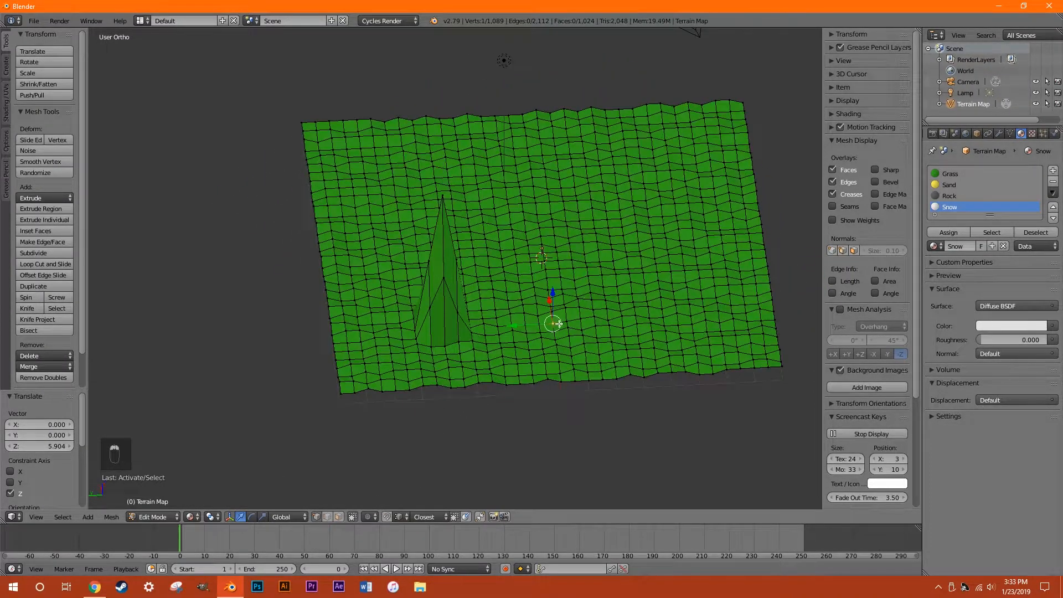
{"action": "left_click_drag", "start_coordinate": [557, 294], "coordinate": [575, 196]}
- Compare the shape of the proportionally raised peak with that of the single-vertex spike
{"action": "middle_click_drag", "start_coordinate": [575, 196], "coordinate": [471, 225]}
{"action": "scroll", "coordinate": [548, 382], "scroll_direction": "up", "scroll_amount": 3}
{"action": "right_click", "coordinate": [641, 410]}
{"action": "right_click", "coordinate": [610, 394]}
{"action": "right_click", "coordinate": [471, 225]}
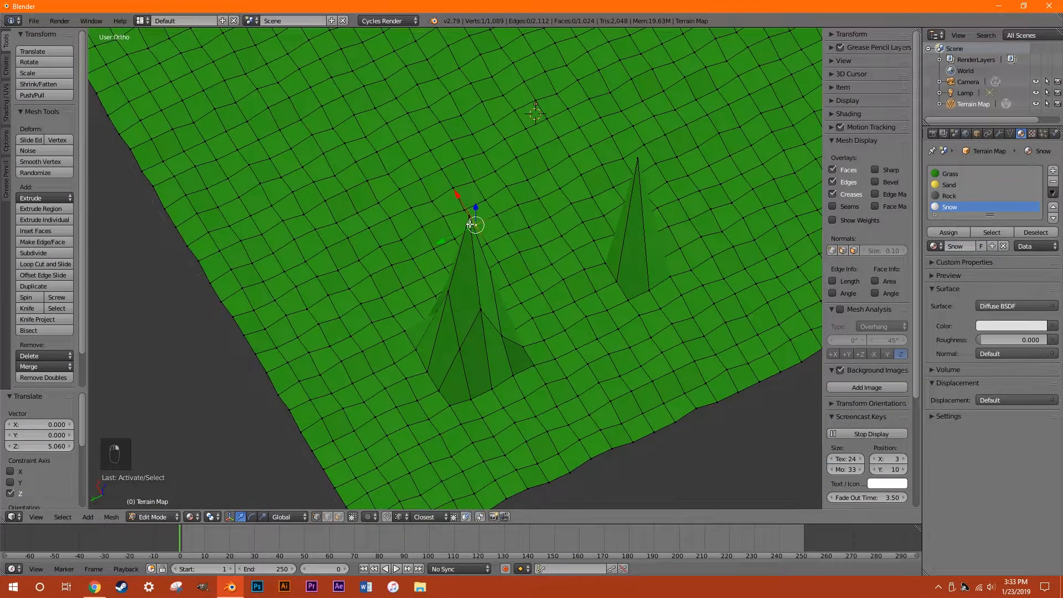
{"action": "right_click", "coordinate": [468, 217]}
{"action": "middle_click_drag", "start_coordinate": [467, 373], "coordinate": [470, 346]}
{"action": "middle_click_drag", "start_coordinate": [484, 398], "coordinate": [499, 334]}
- Undo all the trial vertex raises on the terrain mesh
{"action": "key", "text": "ctrl+z"}
{"action": "key", "text": "ctrl+z"}
{"action": "key", "text": "ctrl+z"}
{"action": "key", "text": "ctrl+z"}
{"action": "key", "text": "ctrl+z"}
{"action": "key", "text": "ctrl+z"}
{"action": "key", "text": "ctrl+z"}
{"action": "key", "text": "ctrl+z"}
{"action": "key", "text": "ctrl+z"}
{"action": "key", "text": "ctrl+z"}
{"action": "key", "text": "ctrl+z"}
{"action": "key", "text": "ctrl+z"}
{"action": "key", "text": "ctrl+z"}
{"action": "key", "text": "ctrl+z"}
{"action": "key", "text": "ctrl+z"}
{"action": "key", "text": "ctrl+z"}
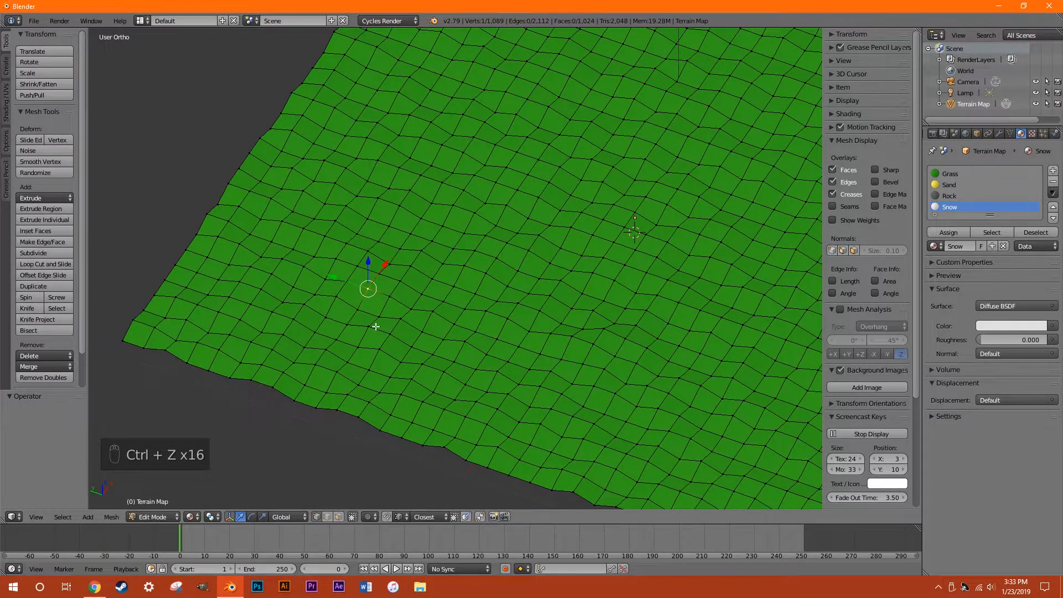
{"action": "scroll", "coordinate": [376, 327], "scroll_direction": "down", "scroll_amount": 5}
{"action": "middle_click_drag", "start_coordinate": [399, 341], "coordinate": [377, 353]}
{"action": "right_click_drag", "start_coordinate": [468, 285], "coordinate": [495, 226]}
{"action": "key", "text": "ctrl+z"}
- Try to raise the selected vertex along Z as a hill, using proportional editing with a size of about 2.85
{"action": "left_click", "coordinate": [367, 517]}
{"action": "left_click", "coordinate": [382, 493]}
{"action": "middle_click_drag", "start_coordinate": [387, 493], "coordinate": [449, 404]}
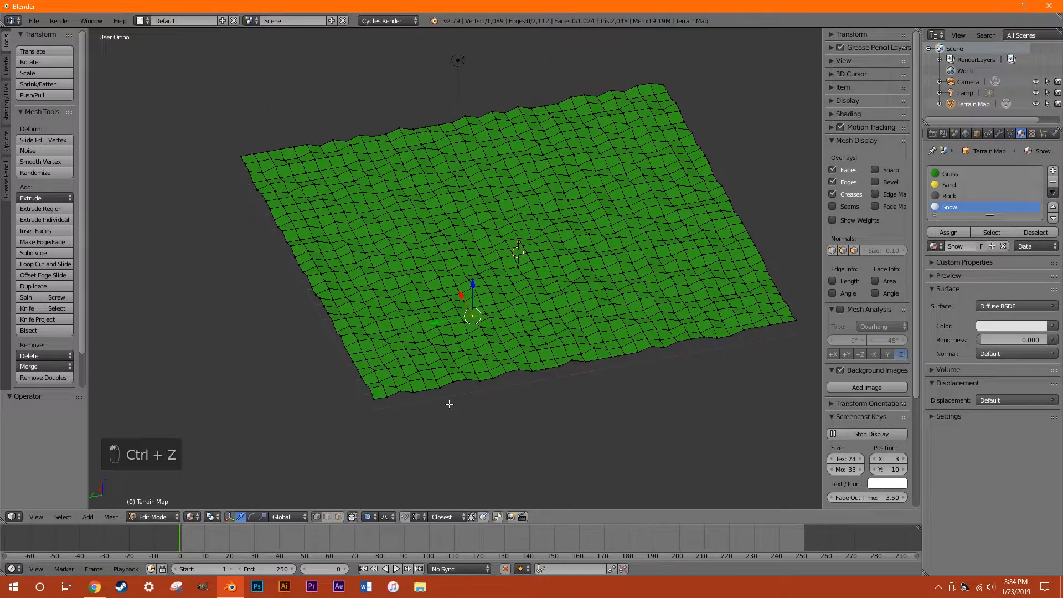
{"action": "scroll", "coordinate": [449, 404], "scroll_direction": "up", "scroll_amount": 3}
{"action": "scroll", "coordinate": [513, 346], "scroll_direction": "down", "scroll_amount": 2}
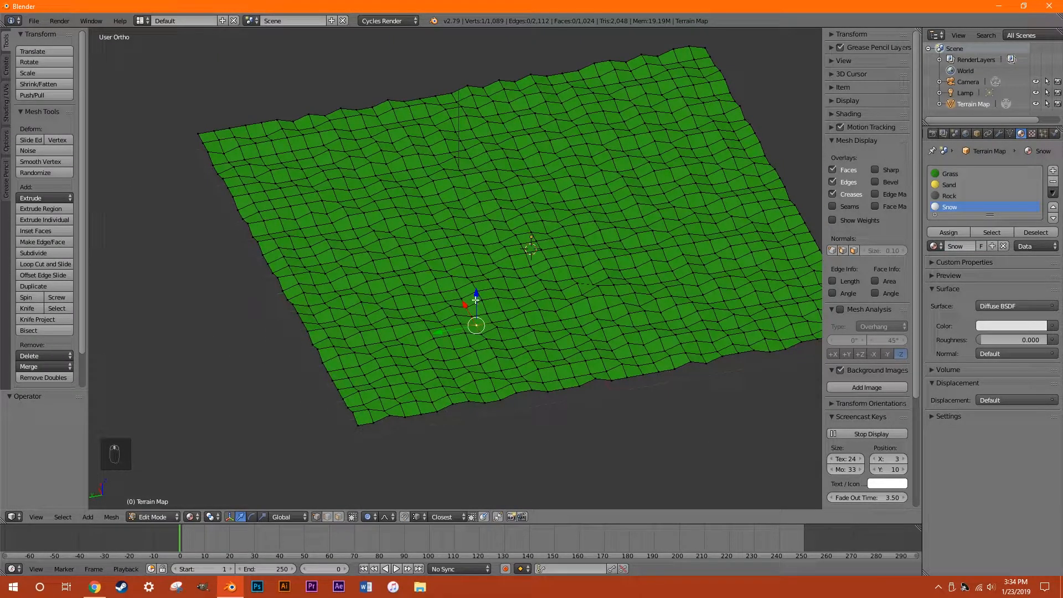
{"action": "key", "text": "g"}
{"action": "key", "text": "z"}
{"action": "scroll", "coordinate": [482, 265], "scroll_direction": "down", "scroll_amount": 20}
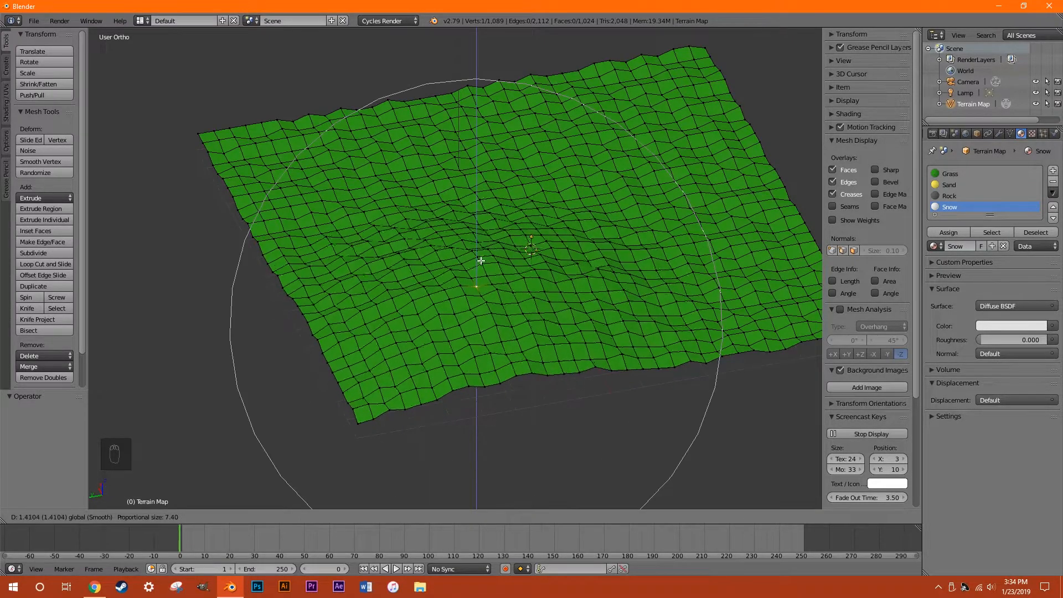
{"action": "scroll", "coordinate": [421, 266], "scroll_direction": "up", "scroll_amount": 10}
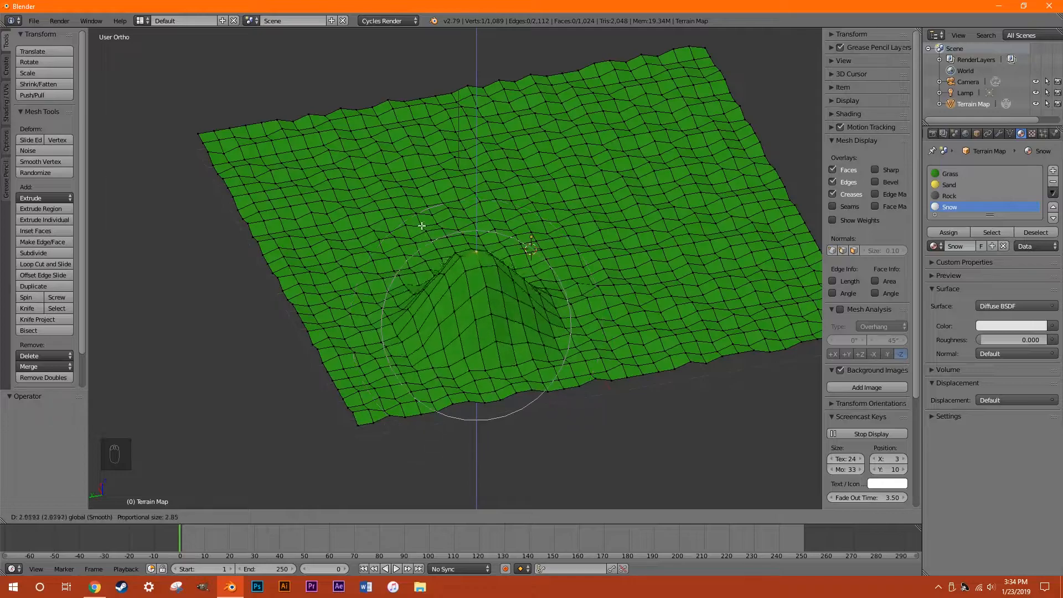
{"action": "key", "text": "ctrl+z"}
- Return the terrain to Edit Mode and turn on proportional editing with Smooth falloff
{"action": "key", "text": "Tab"}
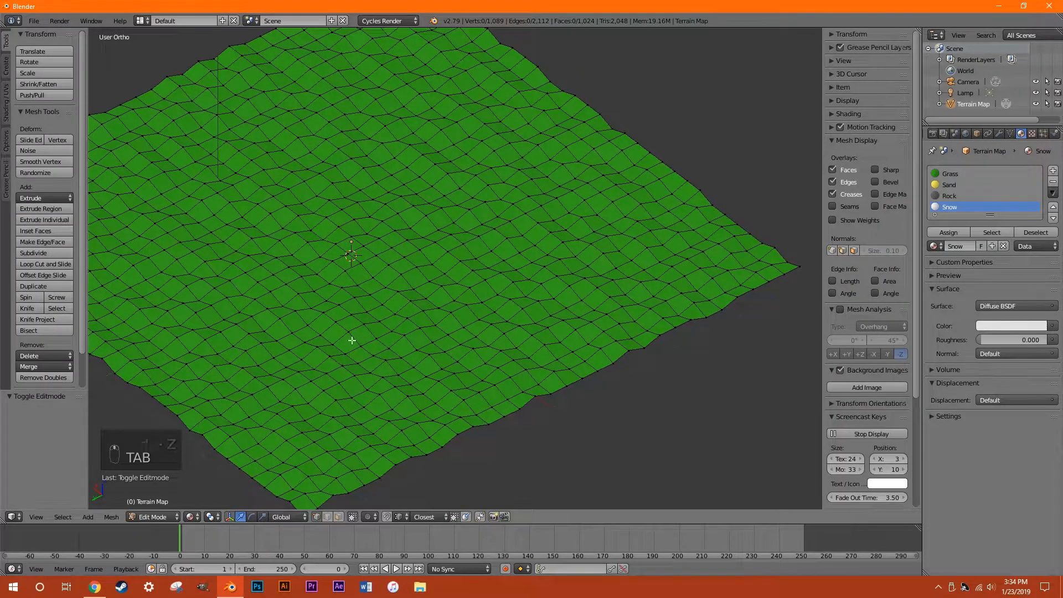
{"action": "middle_click_drag", "start_coordinate": [366, 339], "coordinate": [382, 375]}
{"action": "scroll", "coordinate": [386, 382], "scroll_direction": "down", "scroll_amount": 3}
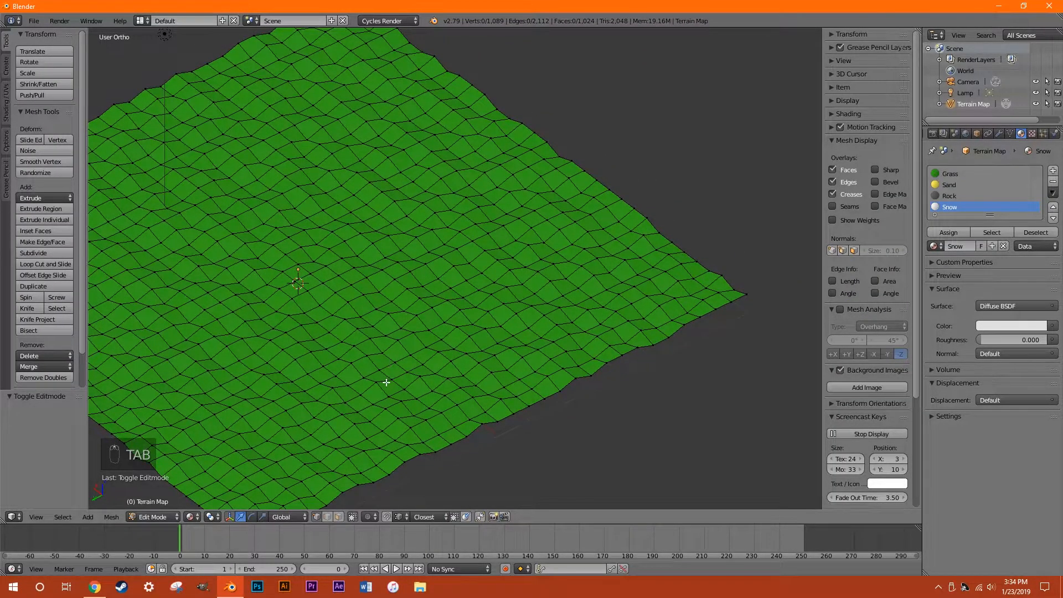
{"action": "left_click", "coordinate": [376, 516]}
{"action": "left_click", "coordinate": [388, 477]}
{"action": "left_click", "coordinate": [390, 517]}
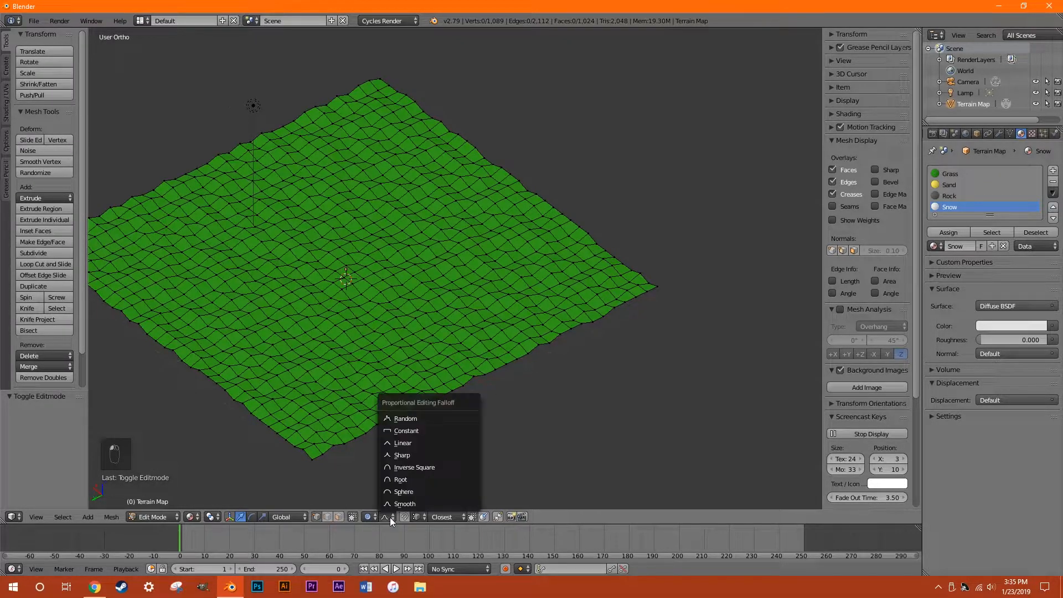
{"action": "left_click", "coordinate": [401, 503]}
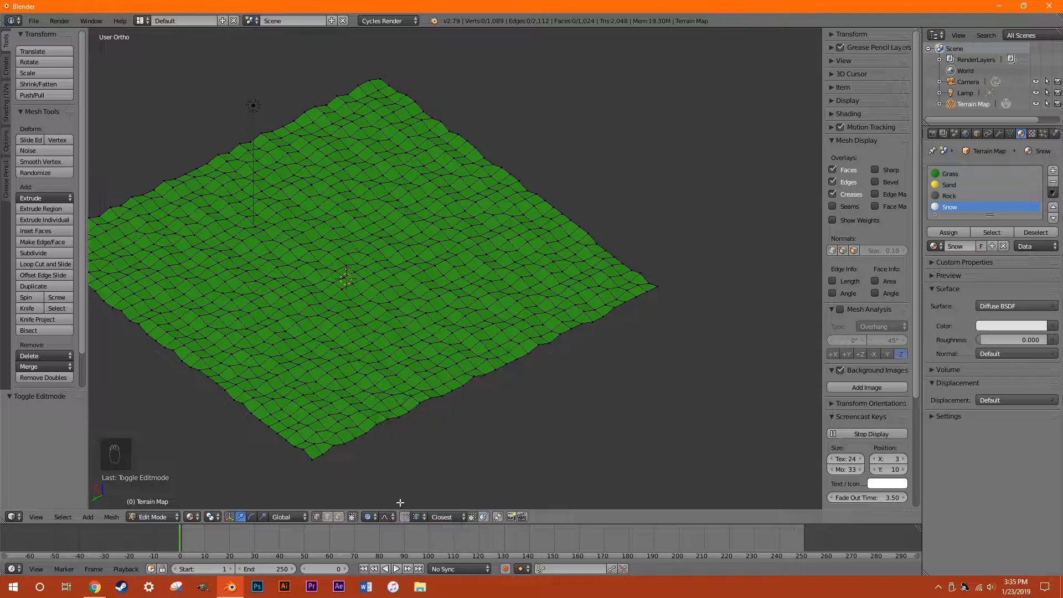
- Raise a vertex near the terrain's corner about 2.9 along Z, with smooth proportional editing at a size of about 3.45
{"action": "scroll", "coordinate": [570, 296], "scroll_direction": "down", "scroll_amount": 3, "text": "ctrl"}
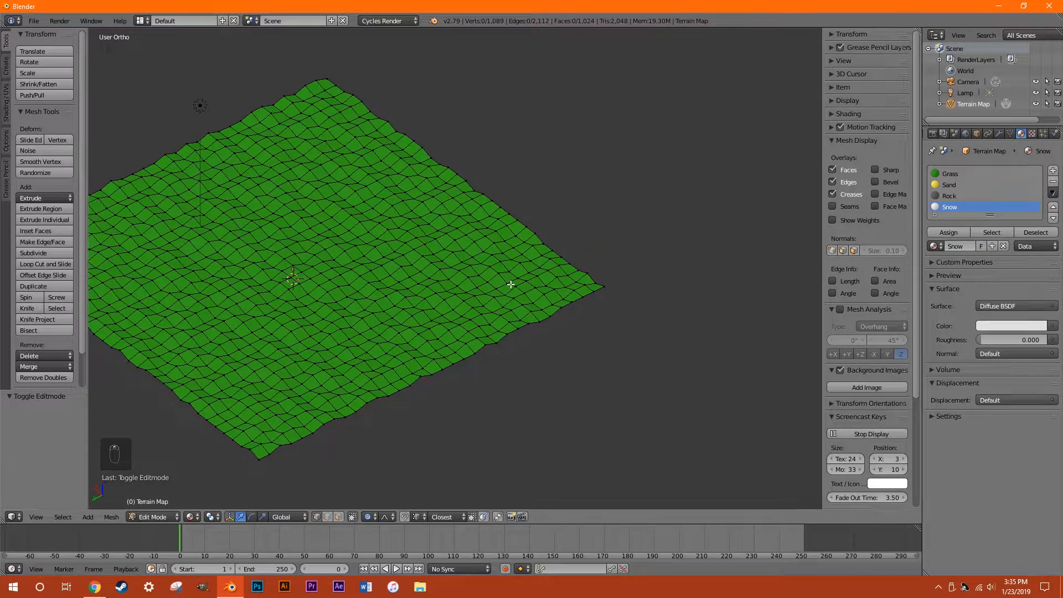
{"action": "middle_click_drag", "start_coordinate": [517, 284], "coordinate": [500, 260]}
{"action": "key", "text": "g"}
{"action": "key", "text": "z"}
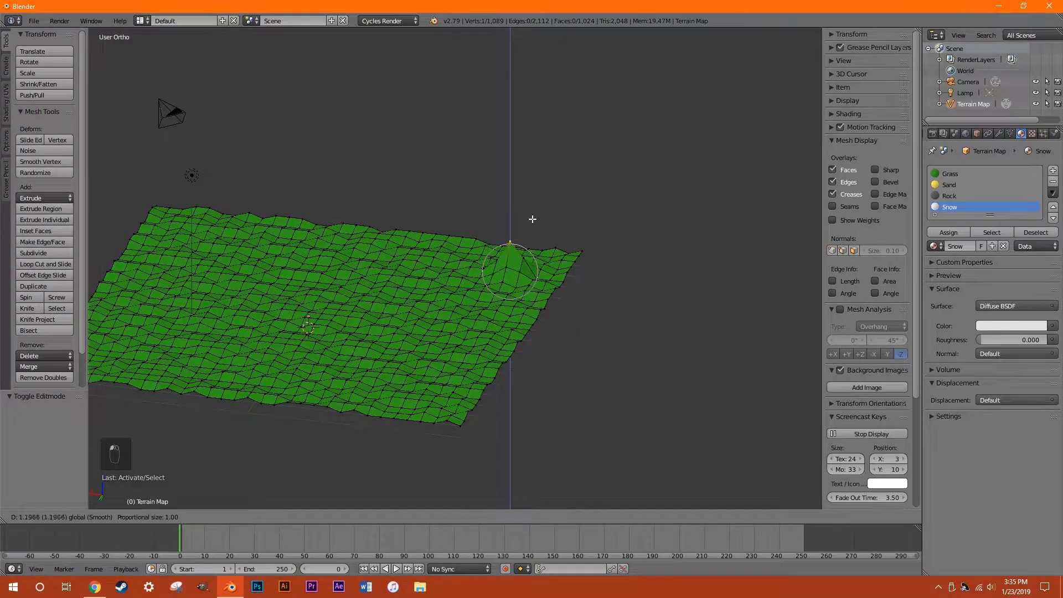
{"action": "scroll", "coordinate": [532, 211], "scroll_direction": "down", "scroll_amount": 12}
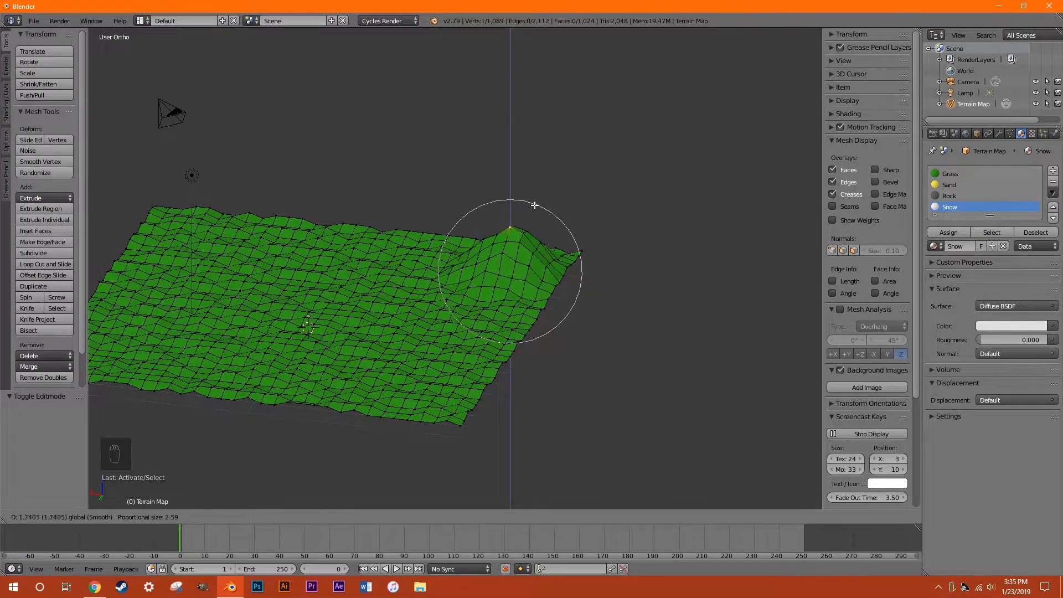
{"action": "scroll", "coordinate": [532, 186], "scroll_direction": "down", "scroll_amount": 1}
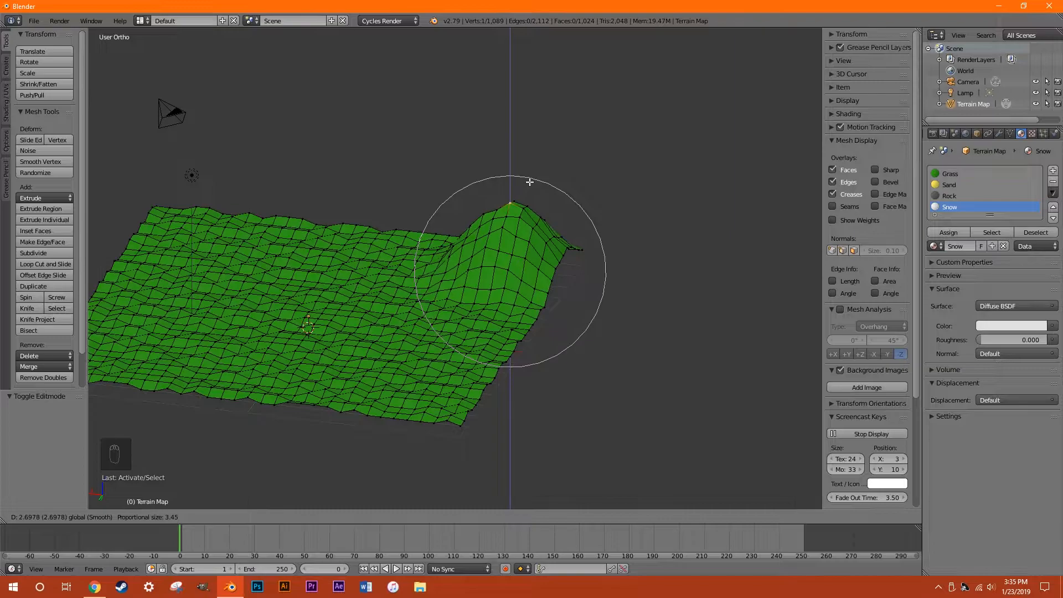
{"action": "left_click", "coordinate": [530, 184]}
- Raise a second vertex beside the first peak about 2.2 along Z, with a proportional size of about 1.95
{"action": "middle_click_drag", "start_coordinate": [363, 247], "coordinate": [550, 297]}
{"action": "right_click", "coordinate": [530, 284]}
{"action": "key", "text": "g"}
{"action": "key", "text": "z"}
{"action": "scroll", "coordinate": [548, 243], "scroll_direction": "down", "scroll_amount": 2}
{"action": "scroll", "coordinate": [551, 237], "scroll_direction": "up", "scroll_amount": 6}
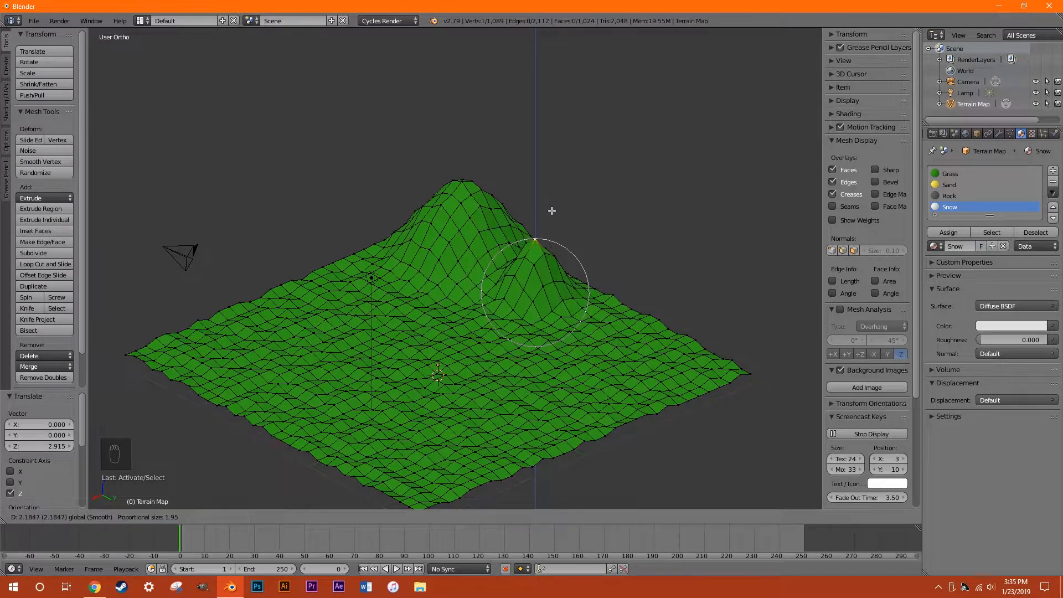
{"action": "left_click", "coordinate": [552, 209]}
- Raise a vertex on the other side of the first peak about 3.4 along Z as a third peak
{"action": "middle_click_drag", "start_coordinate": [548, 221], "coordinate": [355, 285]}
{"action": "right_click", "coordinate": [350, 287]}
{"action": "key", "text": "g"}
{"action": "key", "text": "z"}
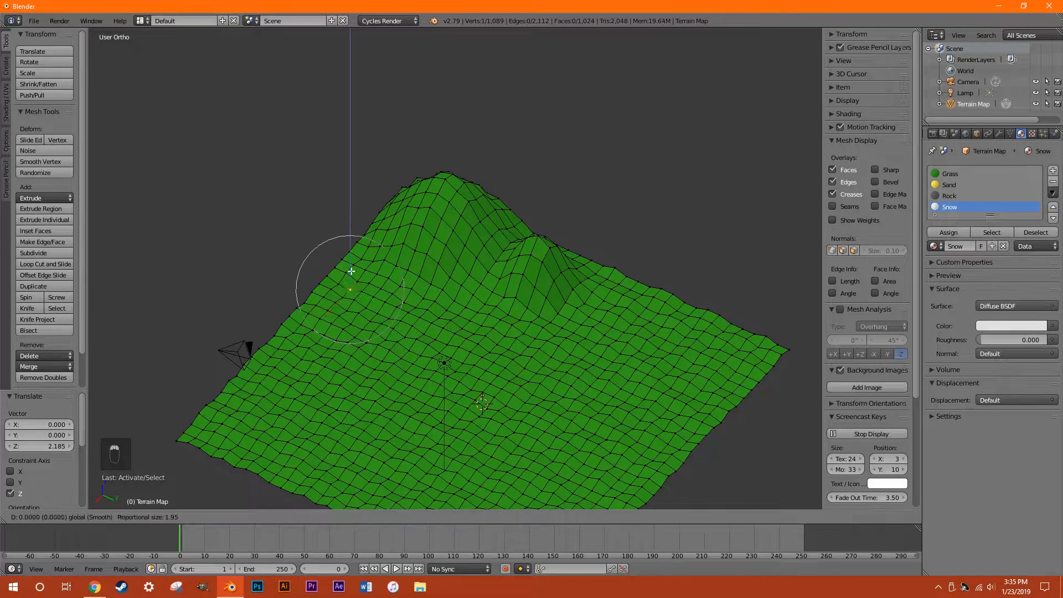
{"action": "left_click", "coordinate": [364, 203]}
- Raise two more vertices among the peaks along Z, a front hill by about 1.6 and one behind it by about 2.2
{"action": "right_click", "coordinate": [479, 324]}
{"action": "key", "text": "g"}
{"action": "key", "text": "z"}
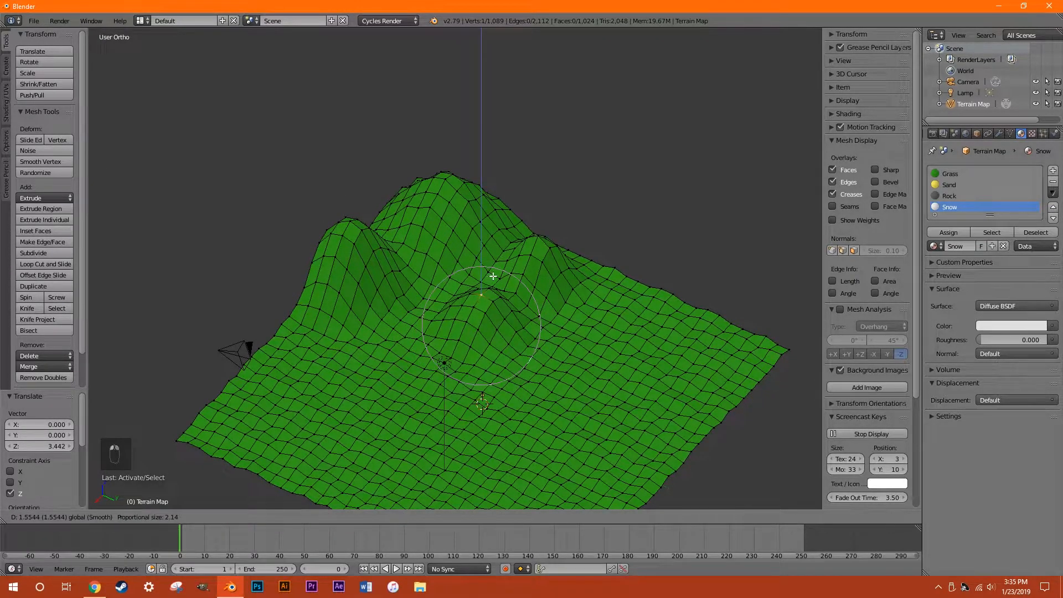
{"action": "left_click", "coordinate": [492, 275]}
{"action": "right_click", "coordinate": [450, 292]}
{"action": "key", "text": "g"}
{"action": "key", "text": "z"}
{"action": "left_click", "coordinate": [448, 228]}
- Raise a vertex between the peaks along Z using Random falloff and a proportional size of about 5.05, and view it in Object Mode
{"action": "middle_click_drag", "start_coordinate": [449, 229], "coordinate": [416, 512]}
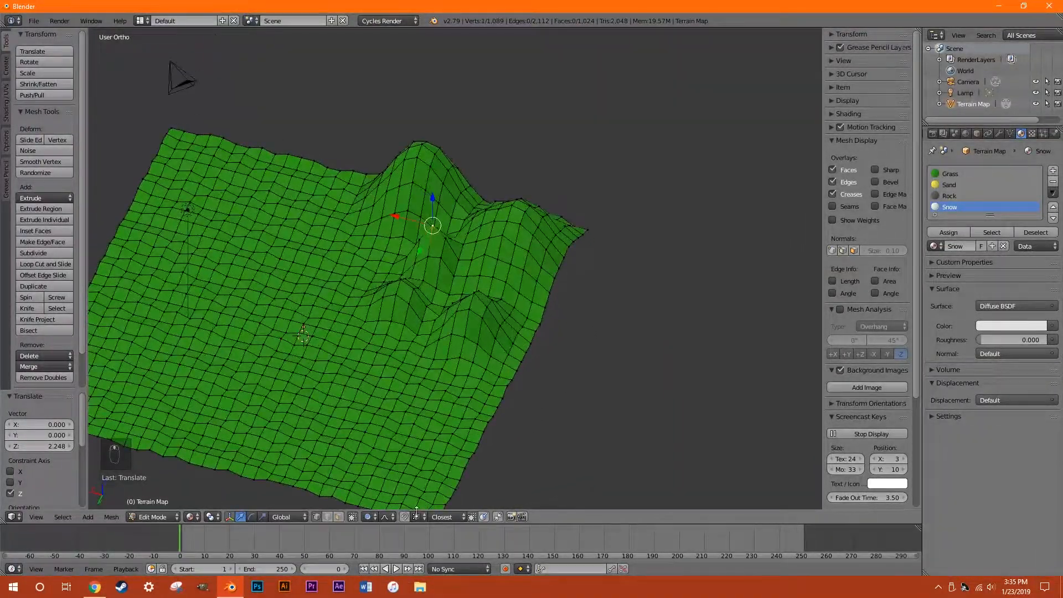
{"action": "left_click", "coordinate": [380, 521]}
{"action": "left_click", "coordinate": [456, 418]}
{"action": "right_click", "coordinate": [479, 241]}
{"action": "key", "text": "g"}
{"action": "key", "text": "z"}
{"action": "scroll", "coordinate": [475, 213], "scroll_direction": "down", "scroll_amount": 6}
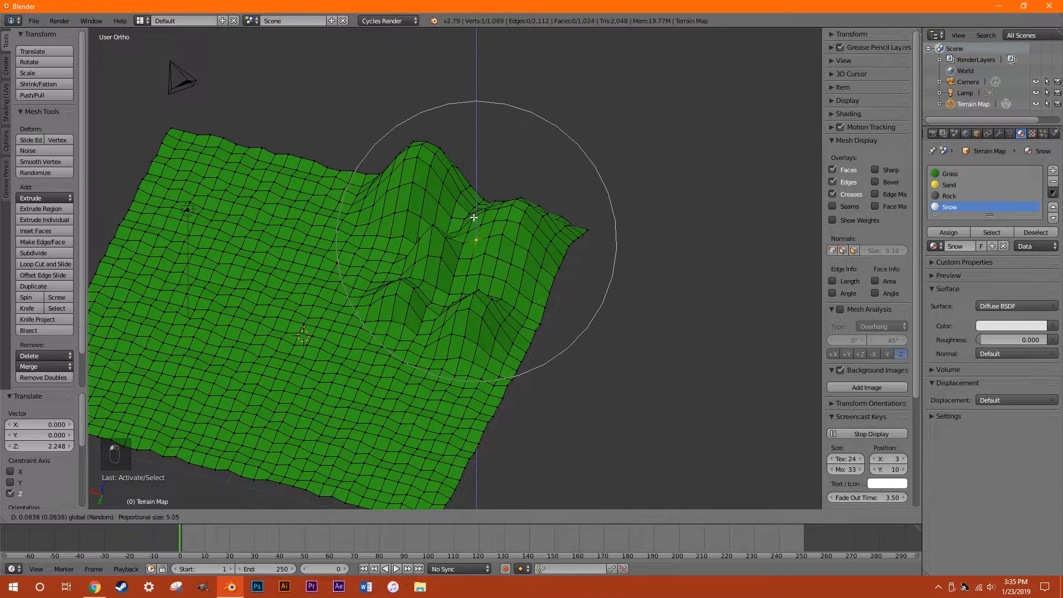
{"action": "left_click", "coordinate": [470, 190]}
{"action": "middle_click_drag", "start_coordinate": [470, 190], "coordinate": [372, 330]}
{"action": "key", "text": "Tab"}
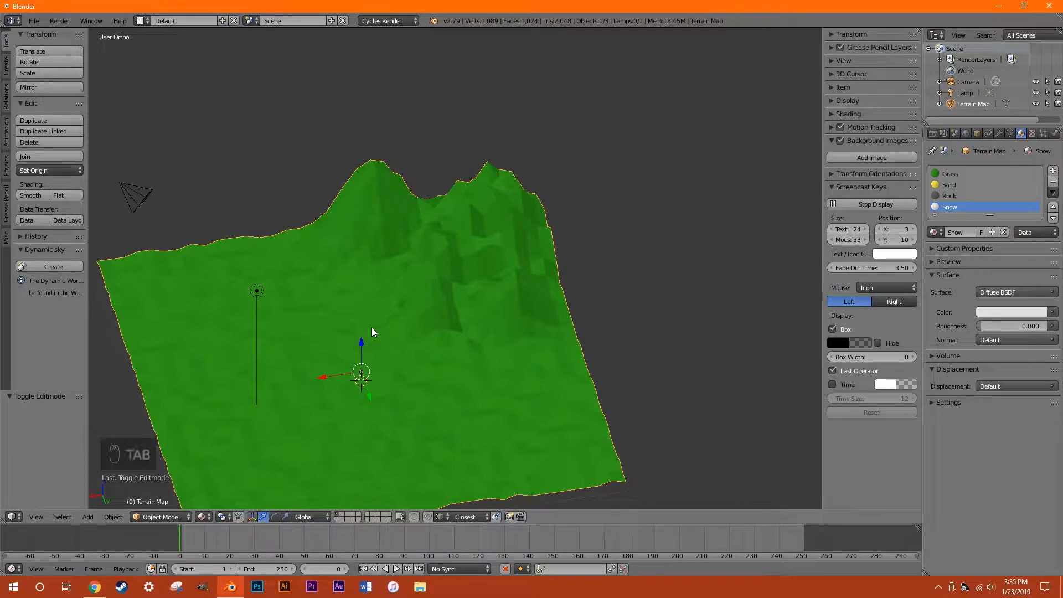
- Return the terrain to Edit Mode, switch to face selection and disable proportional editing
{"action": "key", "text": "Tab"}
{"action": "middle_click_drag", "start_coordinate": [391, 313], "coordinate": [387, 487]}
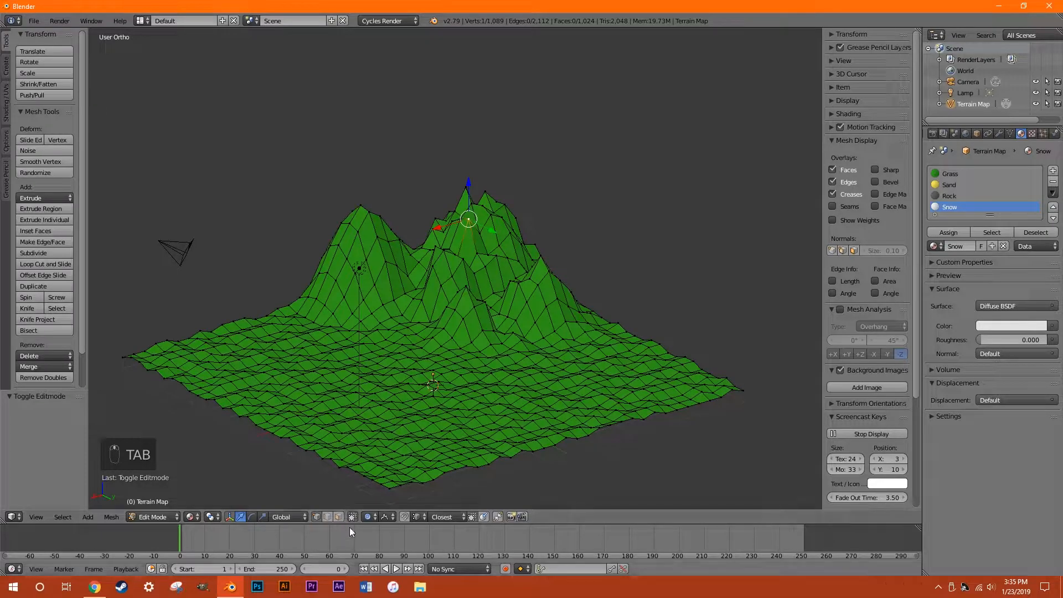
{"action": "left_click", "coordinate": [338, 518]}
{"action": "left_click", "coordinate": [367, 516]}
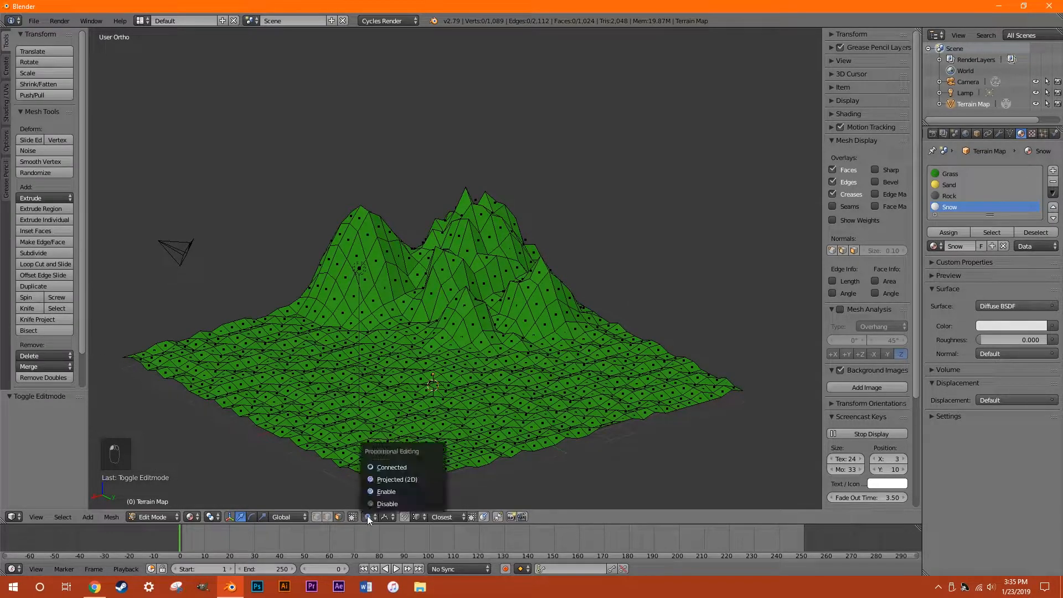
{"action": "left_click", "coordinate": [373, 506]}
- Circle-select the faces covering the mountain peaks and their slopes
{"action": "middle_click_drag", "start_coordinate": [268, 298], "coordinate": [353, 292]}
{"action": "middle_click_drag", "start_coordinate": [336, 354], "coordinate": [530, 404]}
{"action": "key", "text": "c"}
{"action": "mouse_move", "coordinate": [616, 301]}
{"action": "left_mouse_down"}
{"action": "mouse_move", "coordinate": [555, 309]}
{"action": "mouse_move", "coordinate": [503, 332]}
{"action": "mouse_move", "coordinate": [475, 403]}
{"action": "mouse_move", "coordinate": [422, 434]}
{"action": "mouse_move", "coordinate": [405, 327]}
{"action": "mouse_move", "coordinate": [360, 282]}
{"action": "mouse_move", "coordinate": [438, 233]}
{"action": "mouse_move", "coordinate": [499, 214]}
{"action": "mouse_move", "coordinate": [504, 172]}
{"action": "mouse_move", "coordinate": [486, 179]}
{"action": "left_mouse_up"}
{"action": "right_click", "coordinate": [484, 199]}
{"action": "middle_click_drag", "start_coordinate": [480, 244], "coordinate": [636, 190]}
{"action": "key", "text": "c"}
{"action": "scroll", "coordinate": [343, 254], "scroll_direction": "down", "scroll_amount": 10}
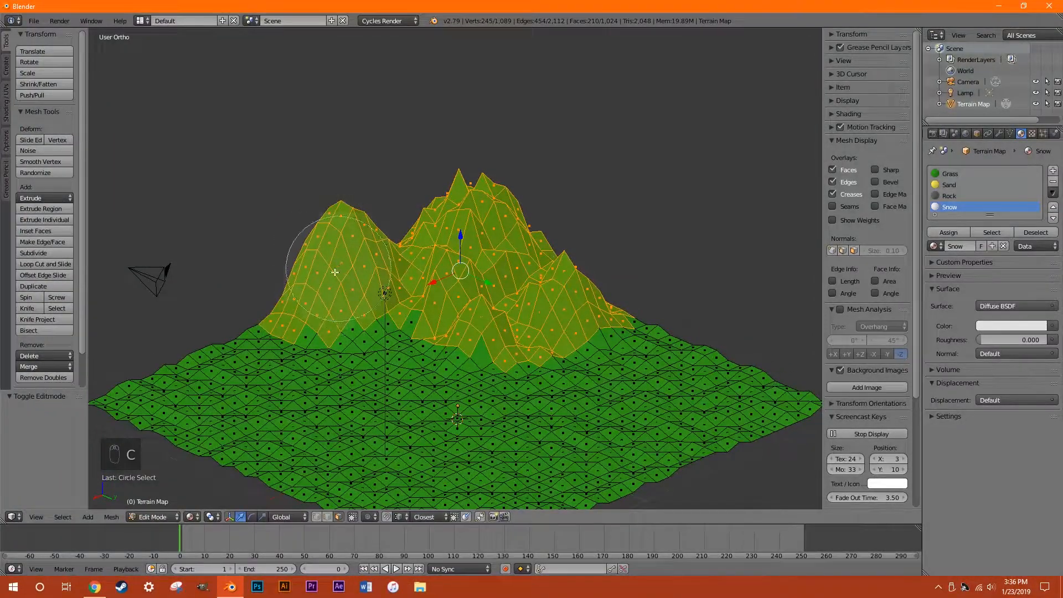
{"action": "mouse_move", "coordinate": [301, 308]}
{"action": "left_mouse_down"}
{"action": "mouse_move", "coordinate": [399, 352]}
{"action": "mouse_move", "coordinate": [488, 360]}
{"action": "mouse_move", "coordinate": [587, 338]}
{"action": "mouse_move", "coordinate": [609, 320]}
{"action": "left_mouse_up"}
{"action": "right_click", "coordinate": [609, 320]}
- Add the remaining faces at the mountains' foot to the selection, assign the Rock material and inspect it in Object Mode
{"action": "middle_click_drag", "start_coordinate": [310, 354], "coordinate": [387, 385]}
{"action": "key", "text": "c"}
{"action": "left_click_drag", "start_coordinate": [384, 388], "coordinate": [332, 389]}
{"action": "right_click", "coordinate": [333, 389]}
{"action": "mouse_move", "coordinate": [332, 389]}
{"action": "middle_mouse_down"}
{"action": "mouse_move", "coordinate": [412, 380]}
{"action": "mouse_move", "coordinate": [459, 359]}
{"action": "middle_mouse_up"}
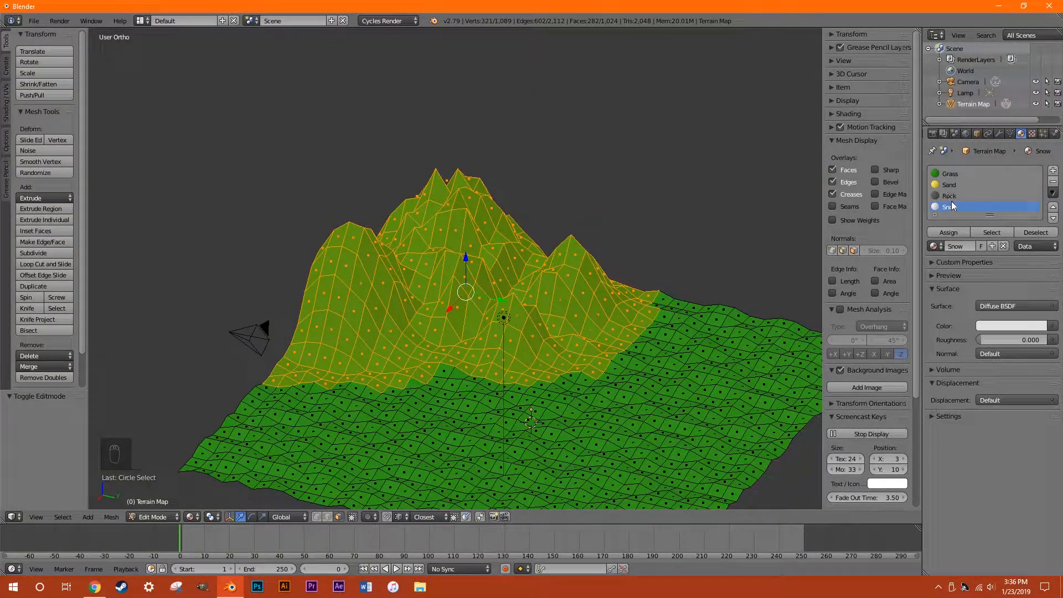
{"action": "left_click", "coordinate": [948, 196]}
{"action": "left_click", "coordinate": [949, 233]}
{"action": "key", "text": "Tab"}
{"action": "middle_click_drag", "start_coordinate": [641, 366], "coordinate": [443, 331]}
{"action": "middle_click_drag", "start_coordinate": [485, 217], "coordinate": [488, 229]}
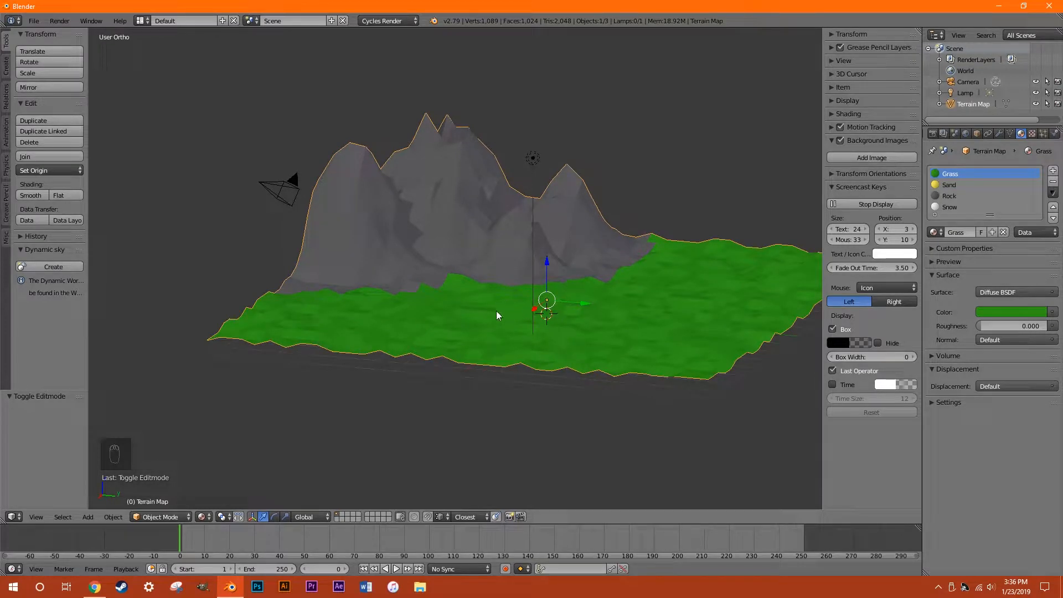
- Back in Edit Mode, start a new face selection at the mountain tops with circle select
{"action": "key", "text": "Tab"}
{"action": "middle_click_drag", "start_coordinate": [554, 281], "coordinate": [522, 285]}
{"action": "middle_click_drag", "start_coordinate": [535, 243], "coordinate": [534, 284], "text": "shift"}
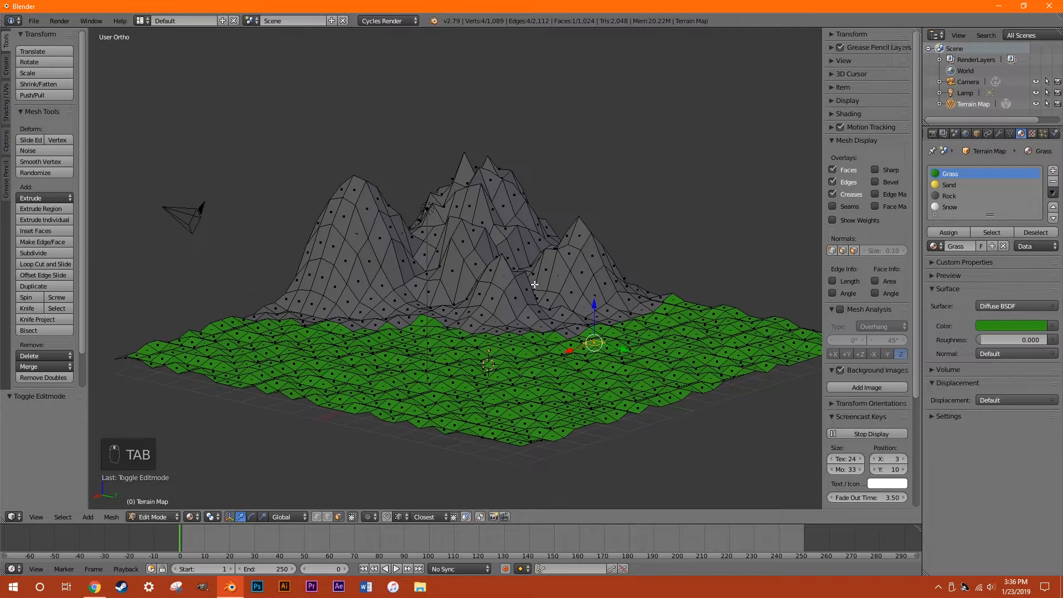
{"action": "right_click", "coordinate": [353, 190]}
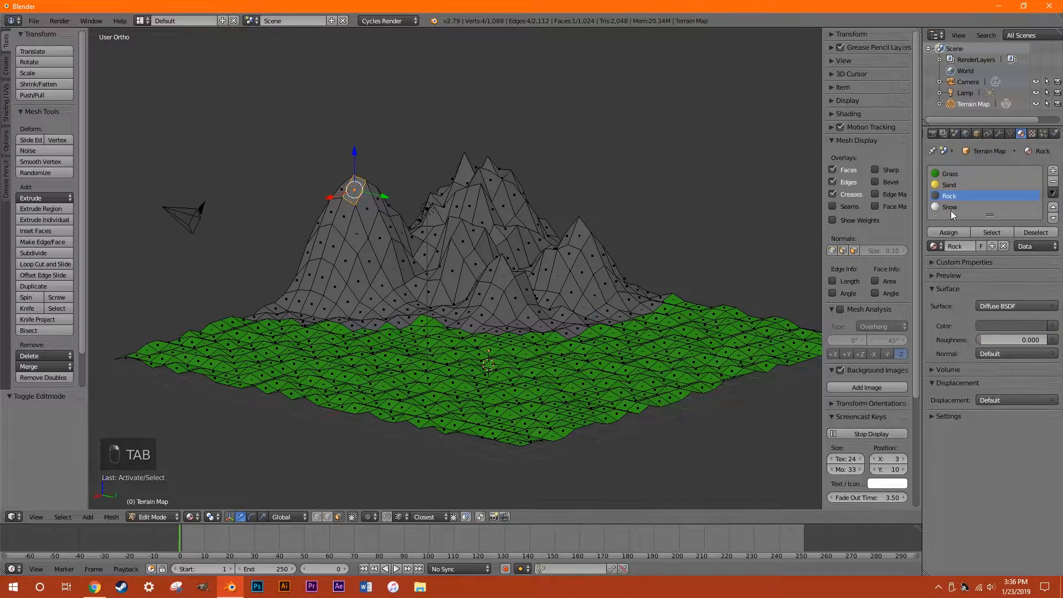
{"action": "middle_click_drag", "start_coordinate": [356, 175], "coordinate": [390, 221]}
{"action": "middle_click_drag", "start_coordinate": [387, 295], "coordinate": [389, 321]}
{"action": "middle_click_drag", "start_coordinate": [633, 310], "coordinate": [551, 273]}
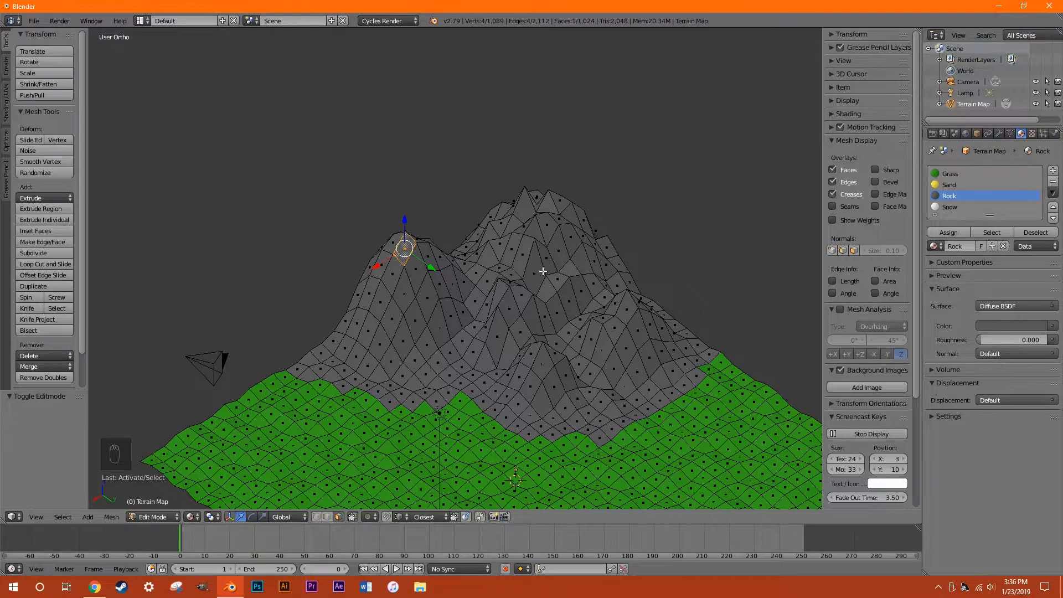
{"action": "scroll", "coordinate": [544, 272], "scroll_direction": "up", "scroll_amount": 4}
{"action": "middle_click_drag", "start_coordinate": [513, 307], "coordinate": [610, 326]}
{"action": "key", "text": "c"}
{"action": "mouse_move", "coordinate": [513, 330]}
{"action": "left_mouse_down"}
{"action": "mouse_move", "coordinate": [504, 287]}
{"action": "mouse_move", "coordinate": [469, 320]}
{"action": "left_mouse_up"}
{"action": "right_click", "coordinate": [481, 326]}
- Extend the circle selection over the upper faces of the tall peaks and the tips of the smaller hills
{"action": "middle_click_drag", "start_coordinate": [406, 318], "coordinate": [516, 340]}
{"action": "key", "text": "c"}
{"action": "mouse_move", "coordinate": [368, 280]}
{"action": "left_mouse_down"}
{"action": "mouse_move", "coordinate": [273, 273]}
{"action": "mouse_move", "coordinate": [326, 310]}
{"action": "left_mouse_up"}
{"action": "left_click_drag", "start_coordinate": [474, 248], "coordinate": [415, 268]}
{"action": "right_click", "coordinate": [415, 269]}
{"action": "mouse_move", "coordinate": [297, 277]}
{"action": "middle_mouse_down"}
{"action": "mouse_move", "coordinate": [427, 238]}
{"action": "mouse_move", "coordinate": [437, 340]}
{"action": "mouse_move", "coordinate": [366, 352]}
{"action": "middle_mouse_up"}
{"action": "left_click", "coordinate": [359, 362]}
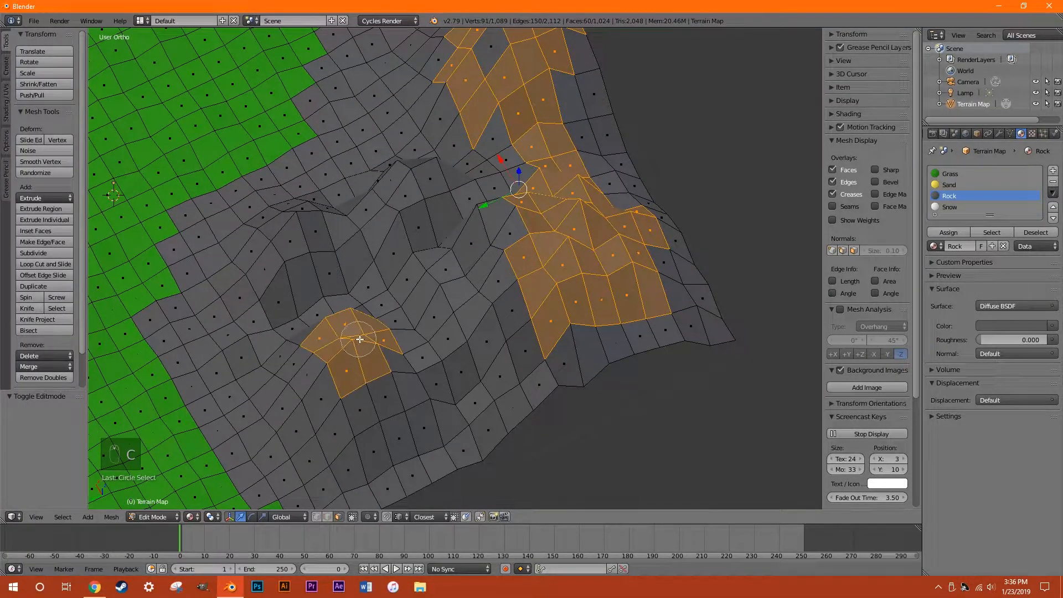
{"action": "left_click", "coordinate": [302, 227]}
{"action": "left_click", "coordinate": [421, 180]}
{"action": "middle_click_drag", "start_coordinate": [408, 185], "coordinate": [528, 133]}
{"action": "mouse_move", "coordinate": [528, 133]}
{"action": "left_mouse_down"}
{"action": "mouse_move", "coordinate": [541, 124]}
{"action": "mouse_move", "coordinate": [475, 124]}
{"action": "mouse_move", "coordinate": [576, 173]}
{"action": "left_mouse_up"}
{"action": "right_click", "coordinate": [576, 172]}
- Add the missed upper faces on the outer slopes of the peaks to the selection
{"action": "middle_click_drag", "start_coordinate": [744, 208], "coordinate": [615, 191]}
{"action": "key", "text": "c"}
{"action": "left_click_drag", "start_coordinate": [572, 216], "coordinate": [601, 206]}
{"action": "middle_click_drag", "start_coordinate": [642, 216], "coordinate": [622, 218]}
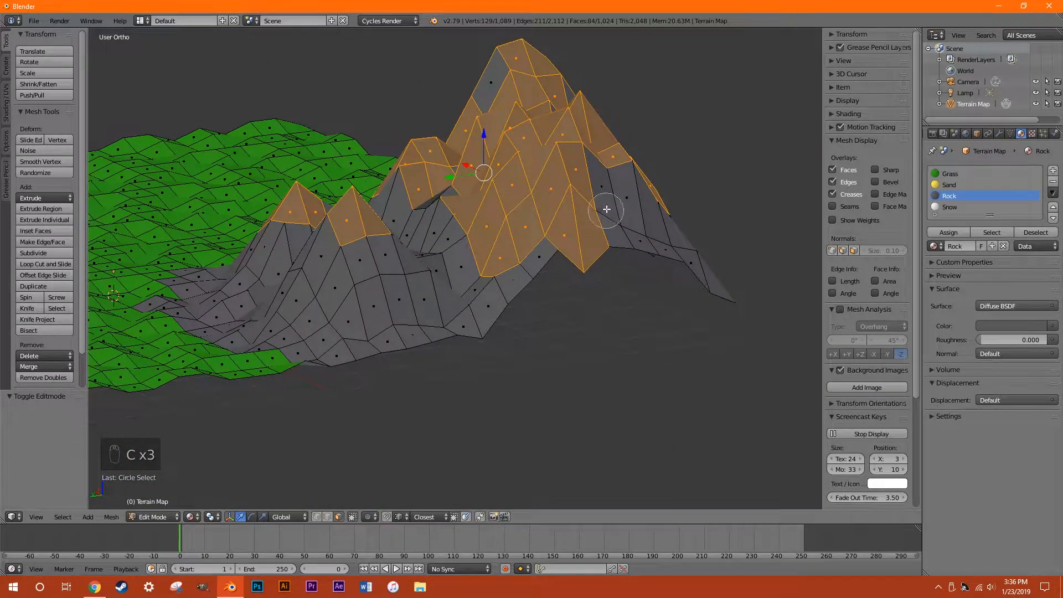
{"action": "left_click_drag", "start_coordinate": [607, 209], "coordinate": [611, 207]}
{"action": "mouse_move", "coordinate": [308, 305]}
{"action": "middle_mouse_down"}
{"action": "mouse_move", "coordinate": [237, 348]}
{"action": "mouse_move", "coordinate": [439, 289]}
{"action": "middle_mouse_up"}
{"action": "key", "text": "c"}
{"action": "left_click_drag", "start_coordinate": [439, 290], "coordinate": [375, 282]}
- Add the missed faces on the saddle between the two tallest peaks and assign the Snow material to the selection
{"action": "middle_click_drag", "start_coordinate": [344, 294], "coordinate": [408, 311]}
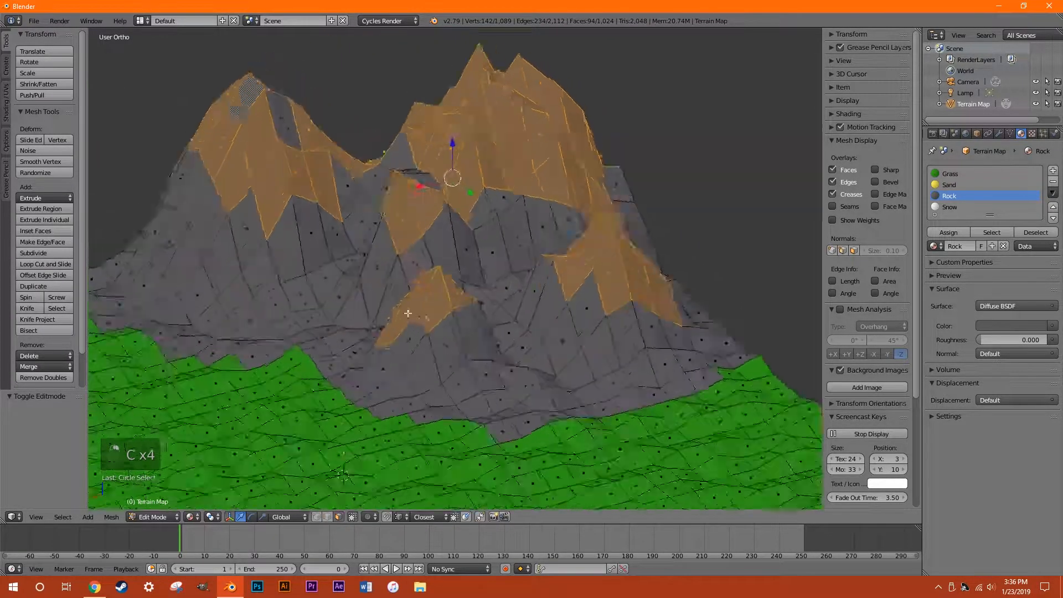
{"action": "scroll", "coordinate": [409, 311], "scroll_direction": "down", "scroll_amount": 3}
{"action": "middle_click_drag", "start_coordinate": [341, 192], "coordinate": [363, 208]}
{"action": "key", "text": "c"}
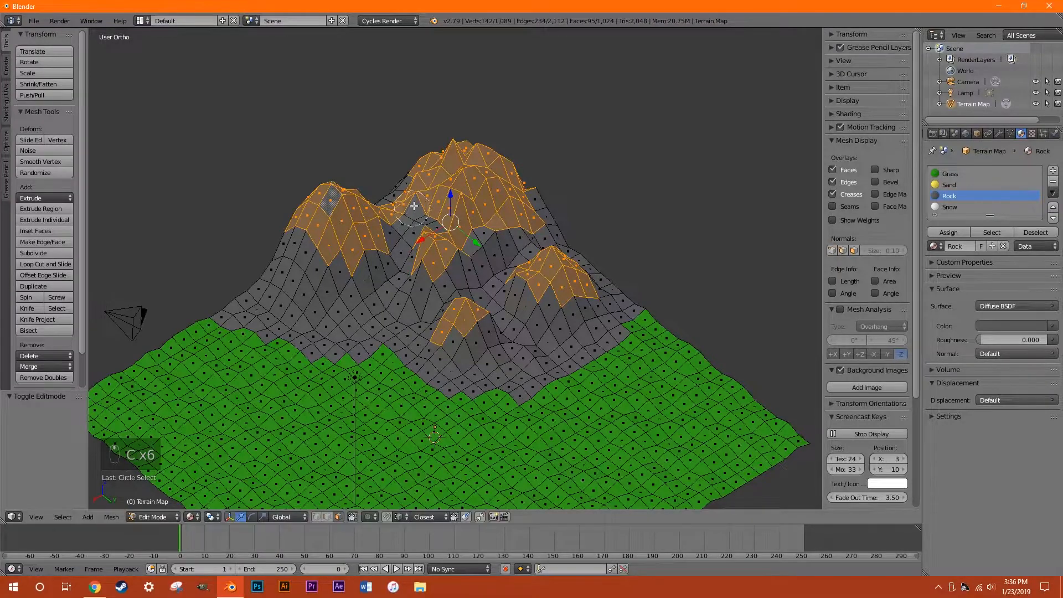
{"action": "right_click", "coordinate": [417, 200]}
{"action": "left_click", "coordinate": [955, 205]}
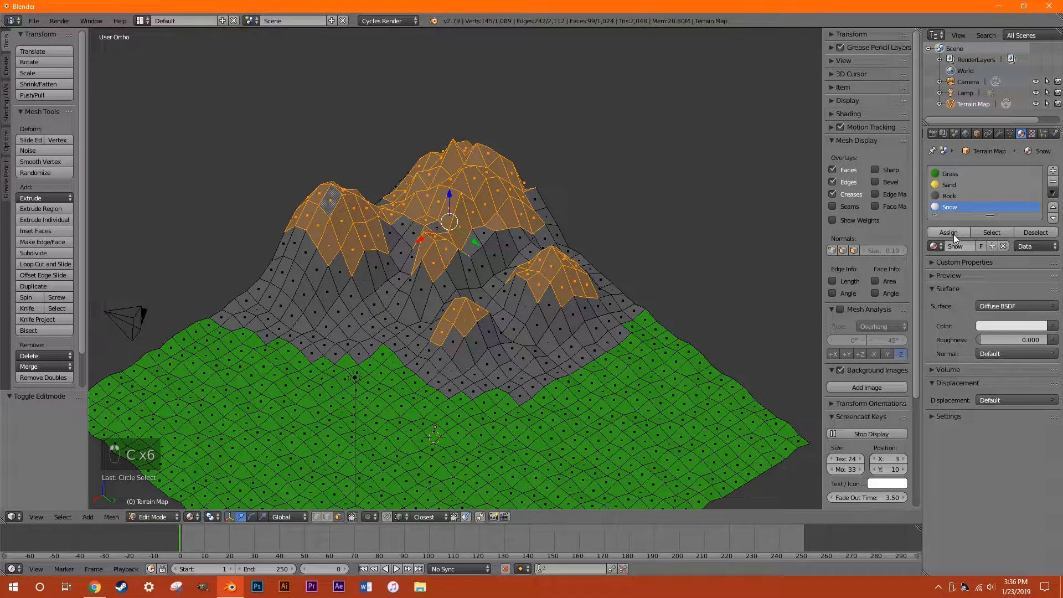
{"action": "left_click", "coordinate": [951, 233]}
- Inspect the snow caps and the remaining grass area with the terrain in Object Mode
{"action": "key", "text": "Tab"}
{"action": "middle_click_drag", "start_coordinate": [633, 375], "coordinate": [526, 366]}
{"action": "scroll", "coordinate": [513, 361], "scroll_direction": "up", "scroll_amount": 3}
{"action": "key", "text": "Tab"}
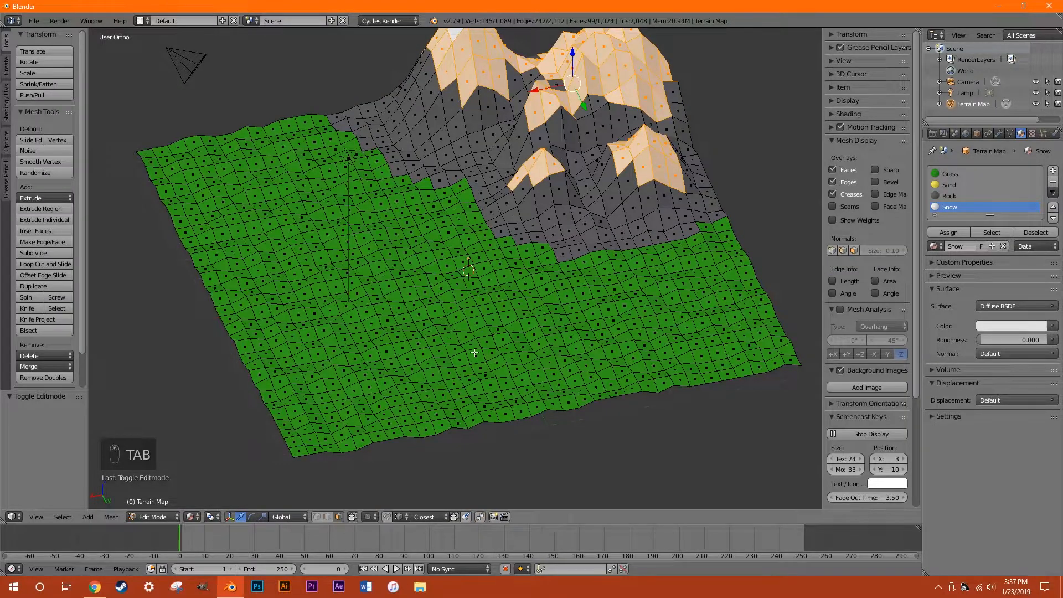
{"action": "key", "text": "Tab"}
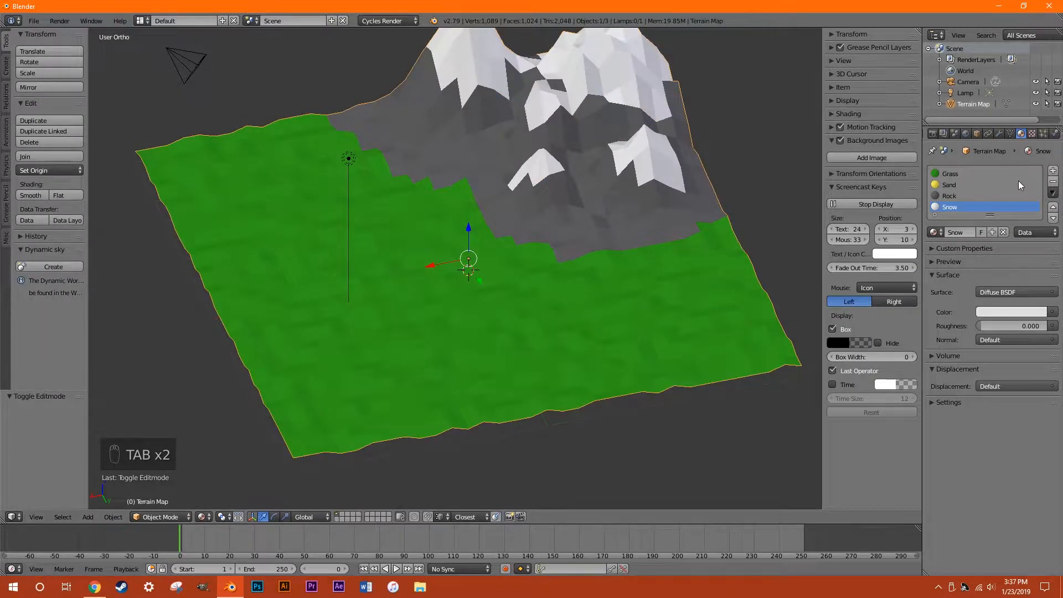
- Add a new material slot to the terrain with a material named Water and give it a blue diffuse colour
{"action": "left_click", "coordinate": [1052, 171]}
{"action": "left_click", "coordinate": [978, 241]}
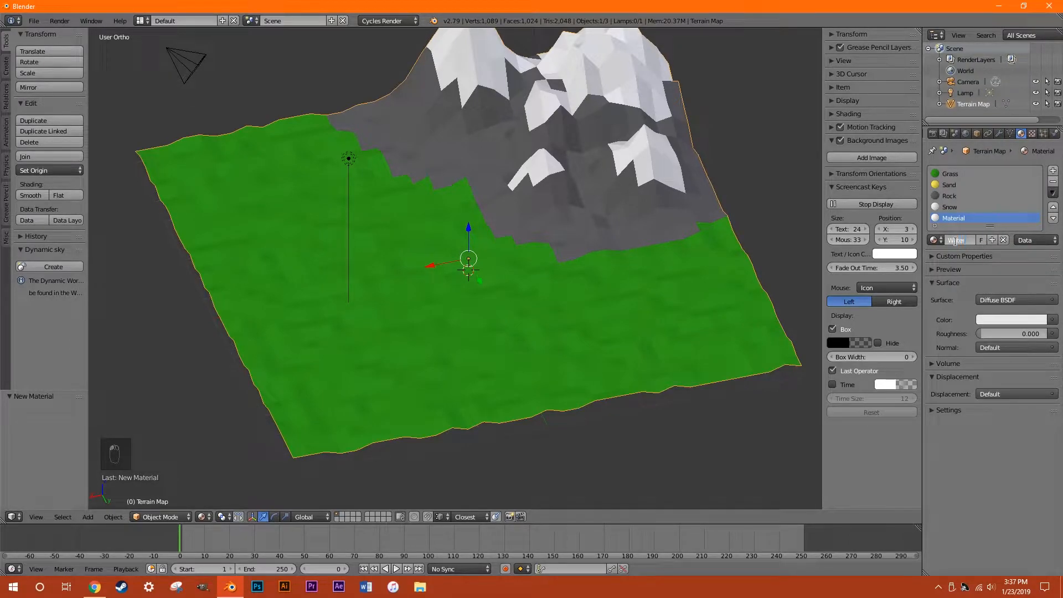
{"action": "key", "text": "Return"}
{"action": "left_click", "coordinate": [1028, 319]}
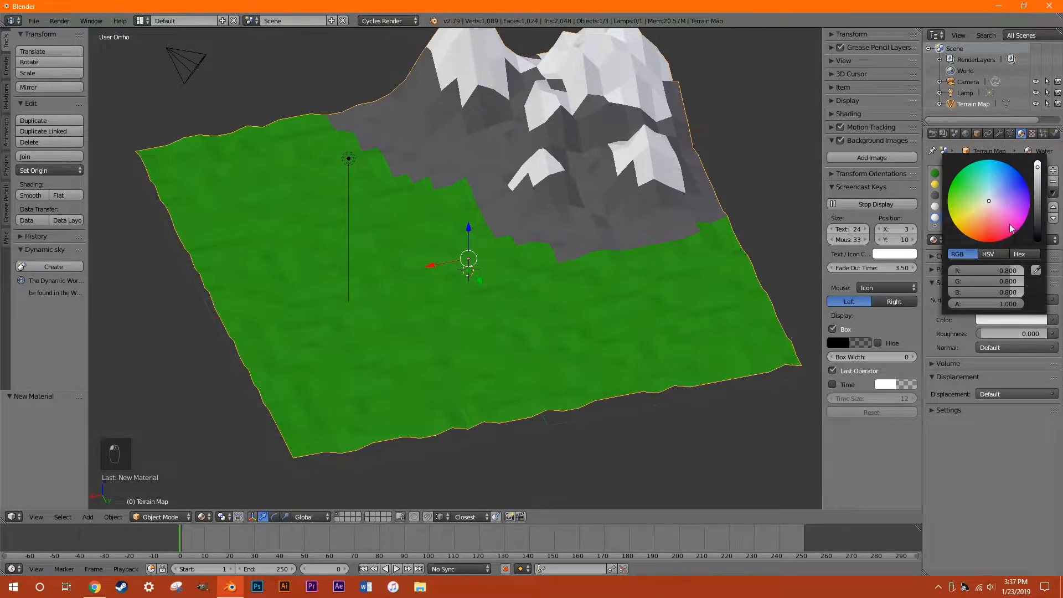
{"action": "left_click_drag", "start_coordinate": [1024, 187], "coordinate": [1014, 180]}
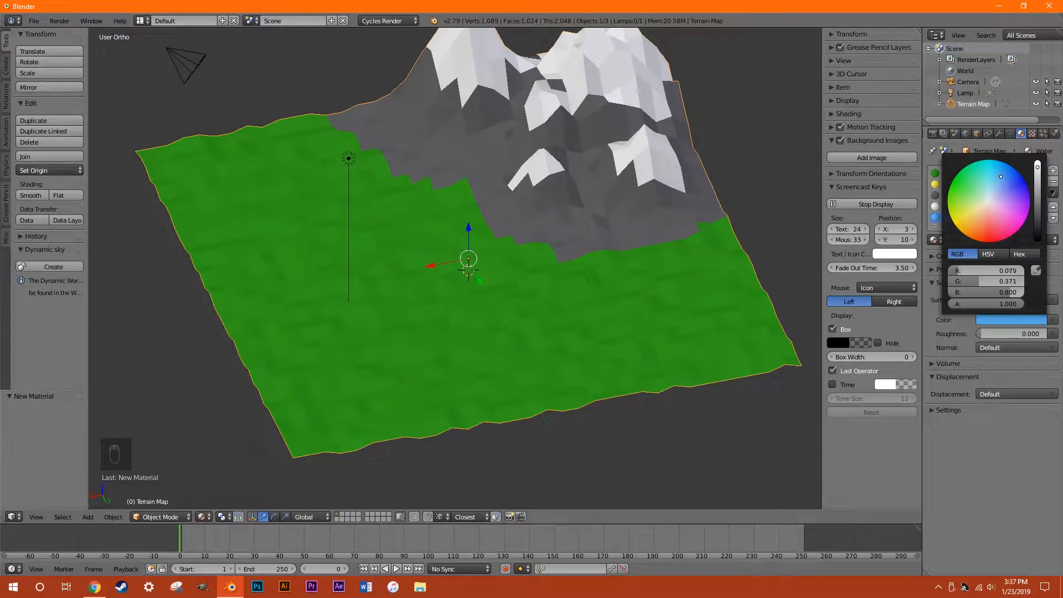
- Put the terrain in Edit Mode and show the whole mesh in top orthographic view
{"action": "middle_click_drag", "start_coordinate": [427, 443], "coordinate": [470, 434]}
{"action": "key", "text": "Tab"}
{"action": "key", "text": "KP_7"}
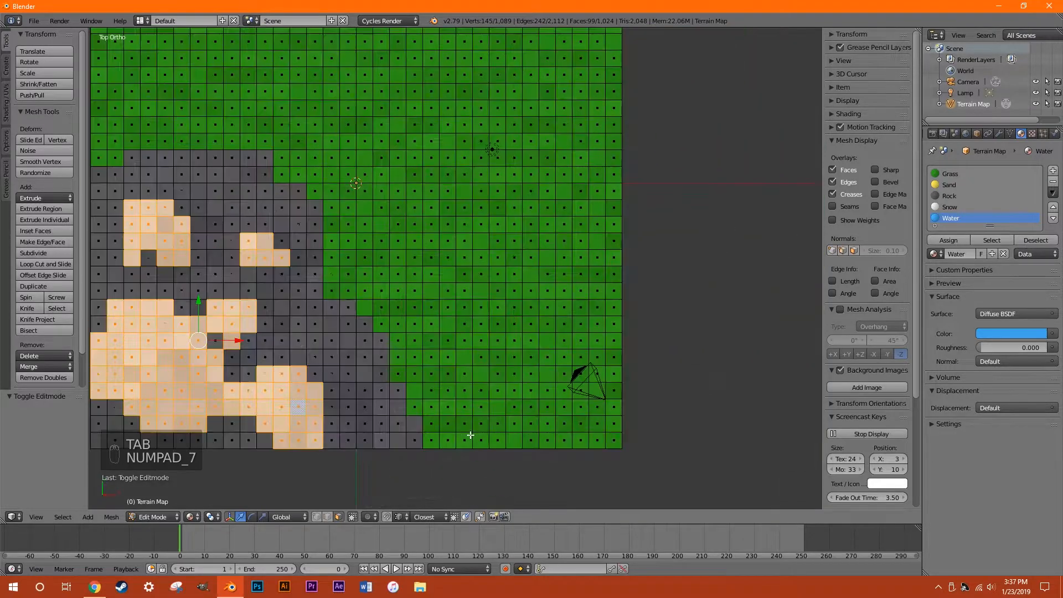
{"action": "scroll", "coordinate": [304, 339], "scroll_direction": "down", "scroll_amount": 6}
{"action": "scroll", "coordinate": [380, 339], "scroll_direction": "left", "scroll_amount": 2, "text": "ctrl"}
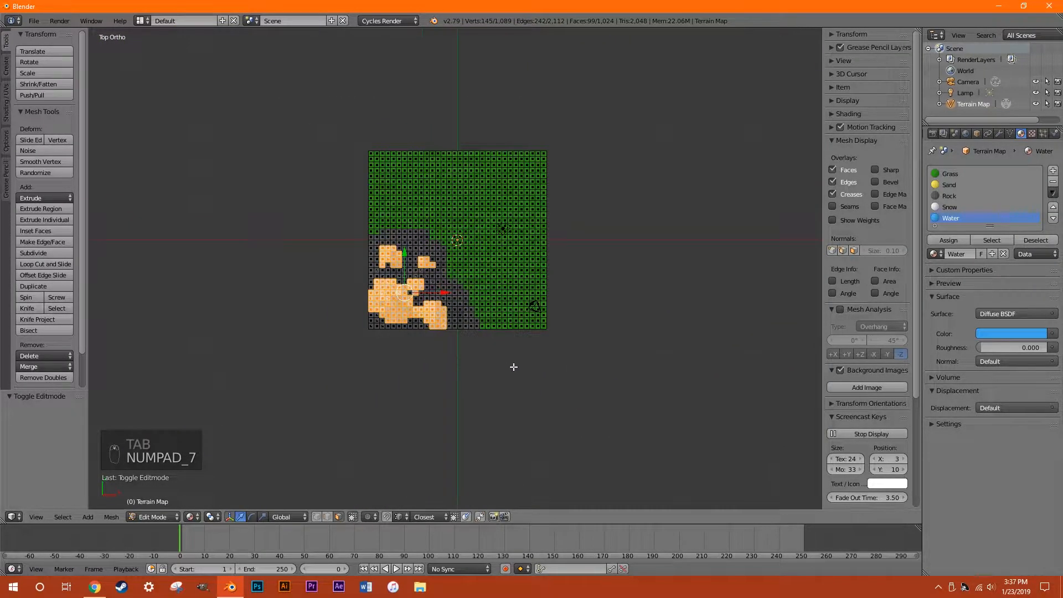
{"action": "key", "text": "Tab"}
{"action": "scroll", "coordinate": [505, 360], "scroll_direction": "up", "scroll_amount": 1}
{"action": "key", "text": "Tab"}
{"action": "scroll", "coordinate": [494, 282], "scroll_direction": "up", "scroll_amount": 3}
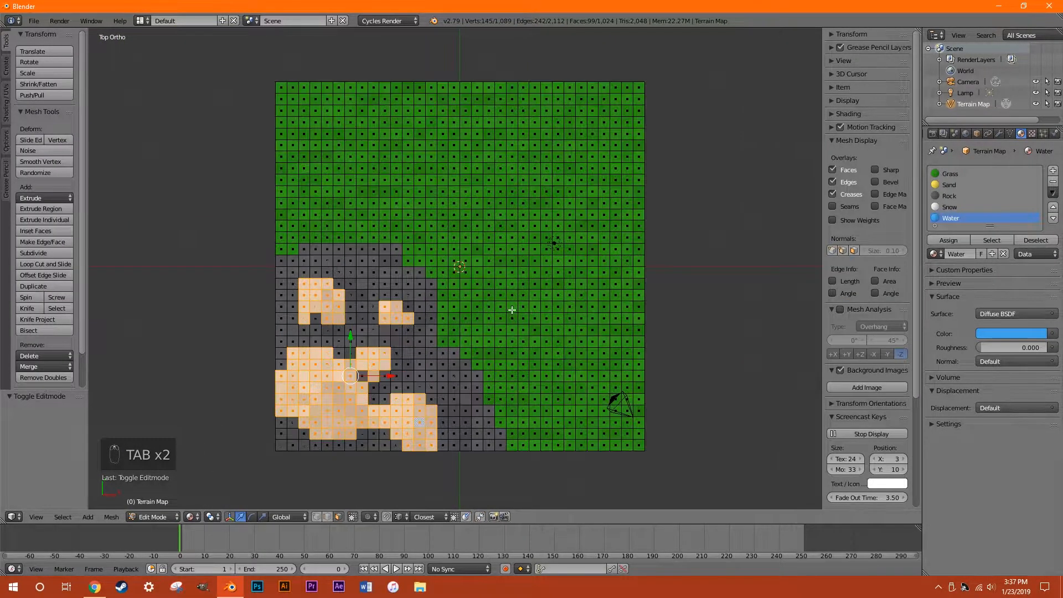
{"action": "middle_click_drag", "start_coordinate": [470, 342], "coordinate": [452, 373], "text": "shift"}
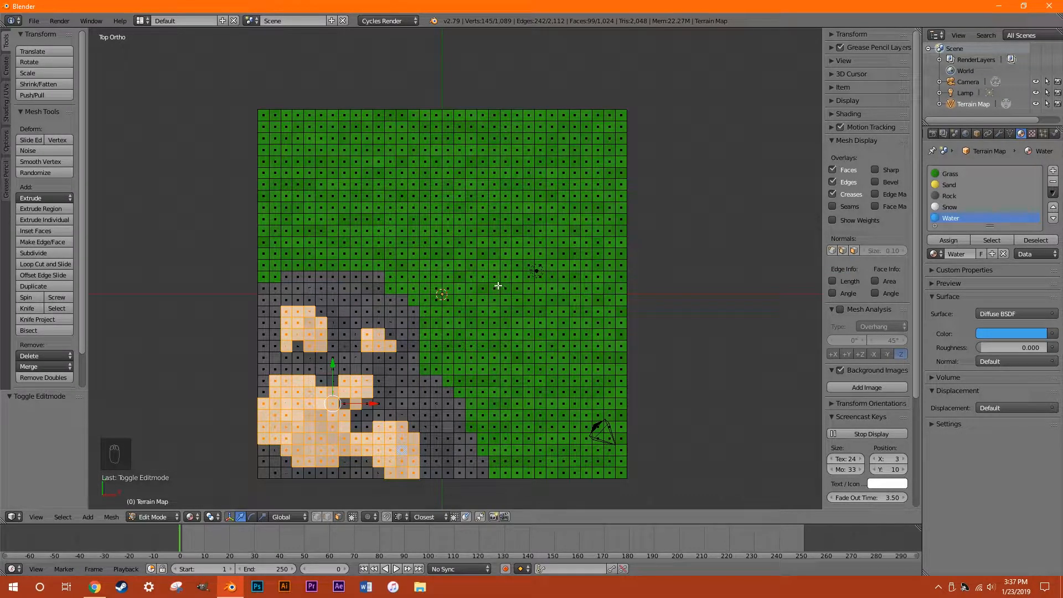
- Try to circle-select a winding river band across the grass, with the snow faces still selected, and assign the Water material
{"action": "scroll", "coordinate": [487, 280], "scroll_direction": "down", "scroll_amount": 3}
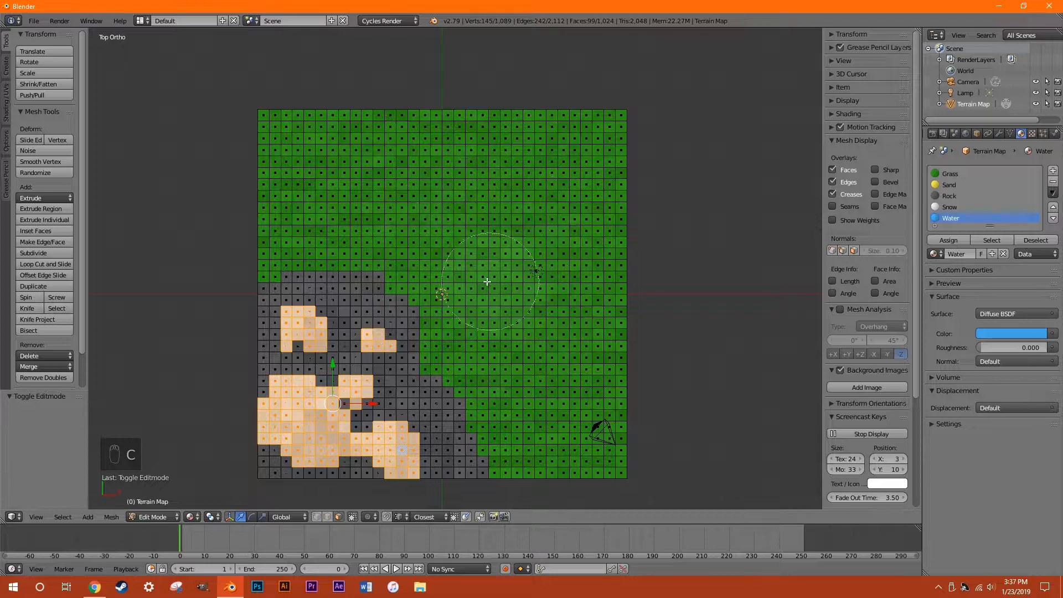
{"action": "scroll", "coordinate": [485, 285], "scroll_direction": "down", "scroll_amount": 5}
{"action": "scroll", "coordinate": [487, 287], "scroll_direction": "up", "scroll_amount": 5}
{"action": "scroll", "coordinate": [471, 289], "scroll_direction": "down", "scroll_amount": 12}
{"action": "scroll", "coordinate": [468, 288], "scroll_direction": "up", "scroll_amount": 12}
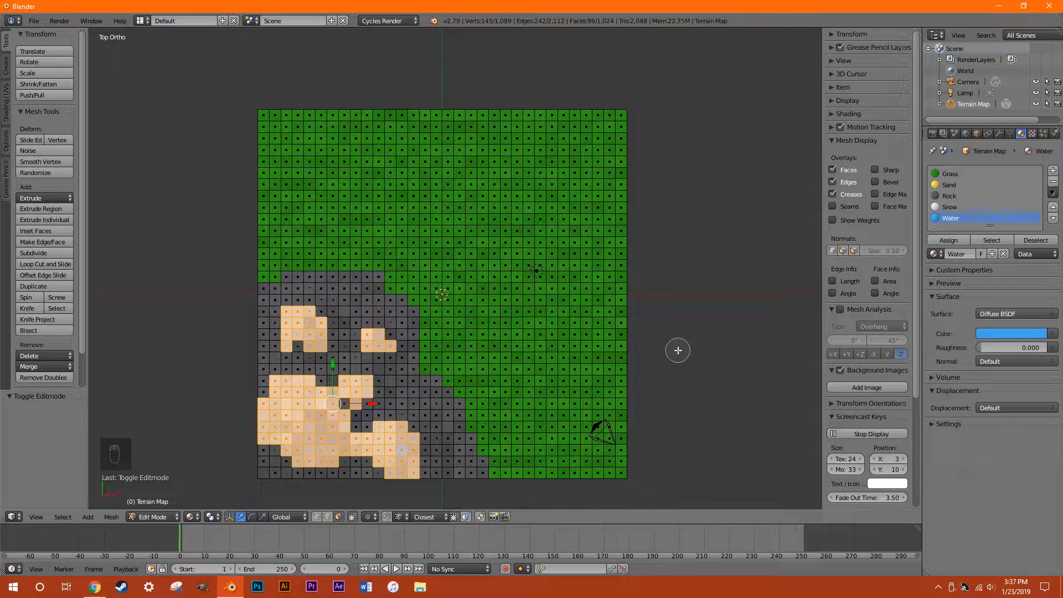
{"action": "mouse_move", "coordinate": [645, 349]}
{"action": "left_mouse_down"}
{"action": "mouse_move", "coordinate": [591, 333]}
{"action": "mouse_move", "coordinate": [566, 299]}
{"action": "mouse_move", "coordinate": [523, 185]}
{"action": "mouse_move", "coordinate": [429, 144]}
{"action": "left_mouse_up"}
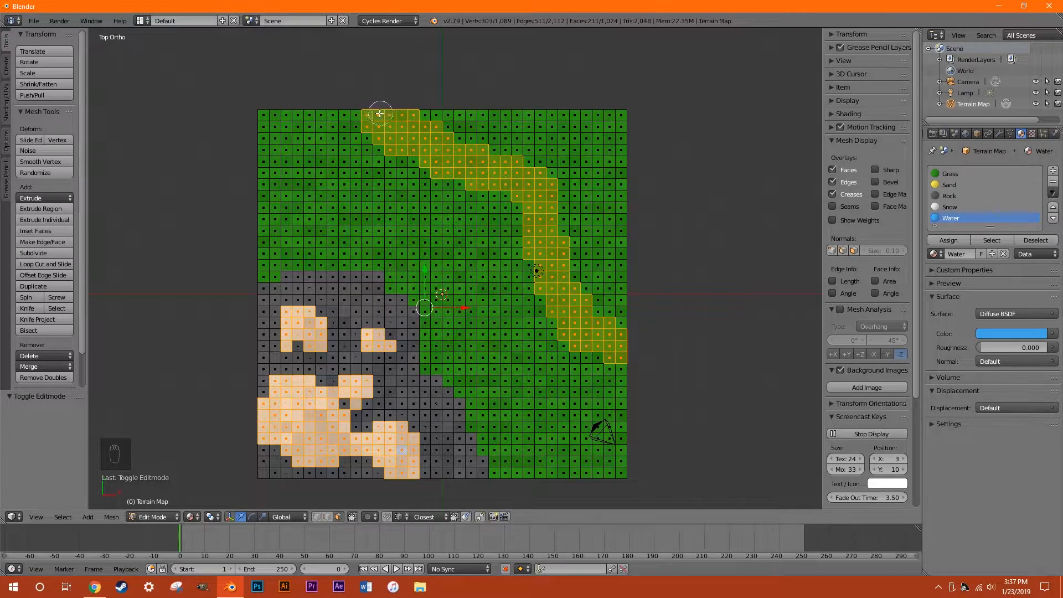
{"action": "middle_click_drag", "start_coordinate": [698, 348], "coordinate": [443, 284]}
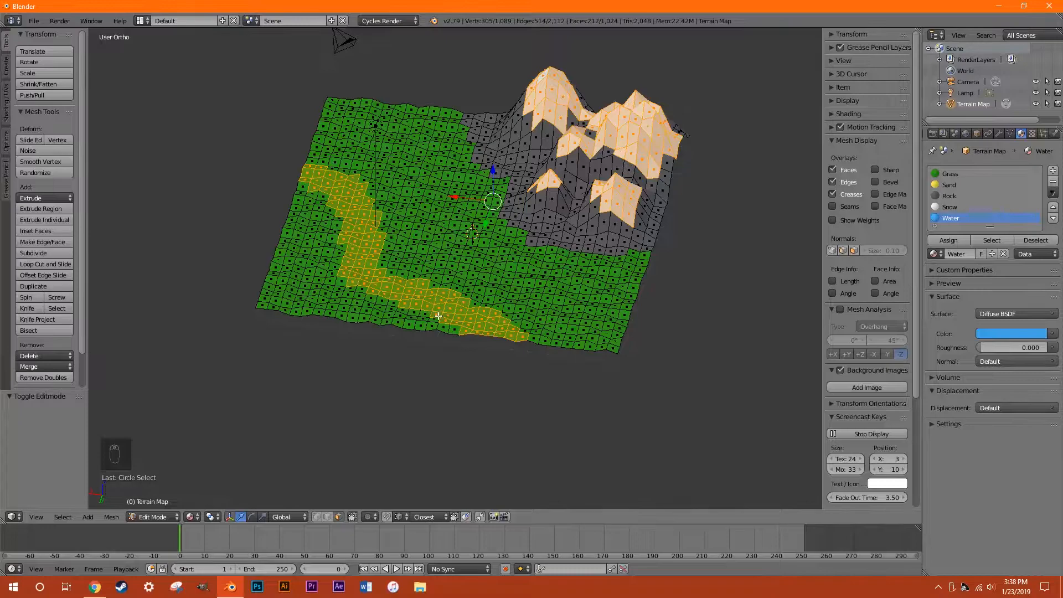
{"action": "scroll", "coordinate": [454, 376], "scroll_direction": "up", "scroll_amount": 4}
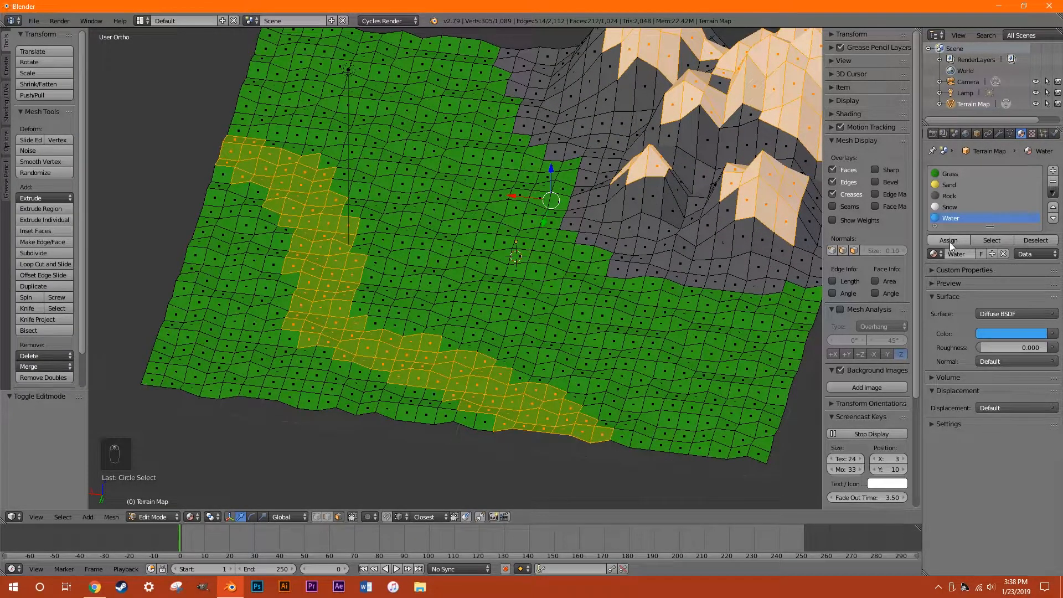
{"action": "left_click", "coordinate": [949, 241]}
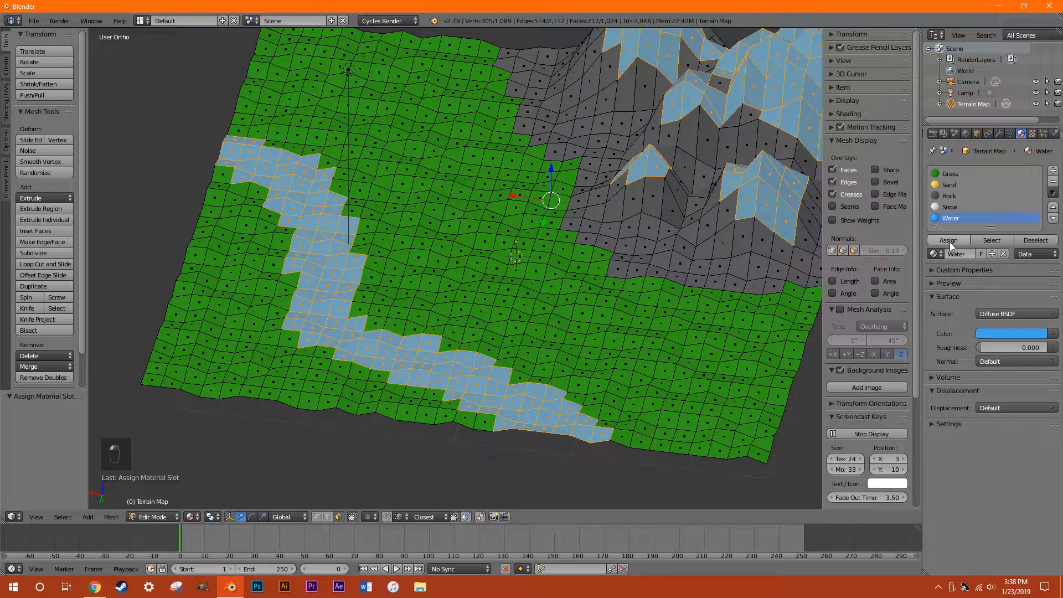
- Undo the Water assignment and the river selection made together with the snow faces
{"action": "scroll", "coordinate": [630, 256], "scroll_direction": "down", "scroll_amount": 3}
{"action": "key", "text": "ctrl+z"}
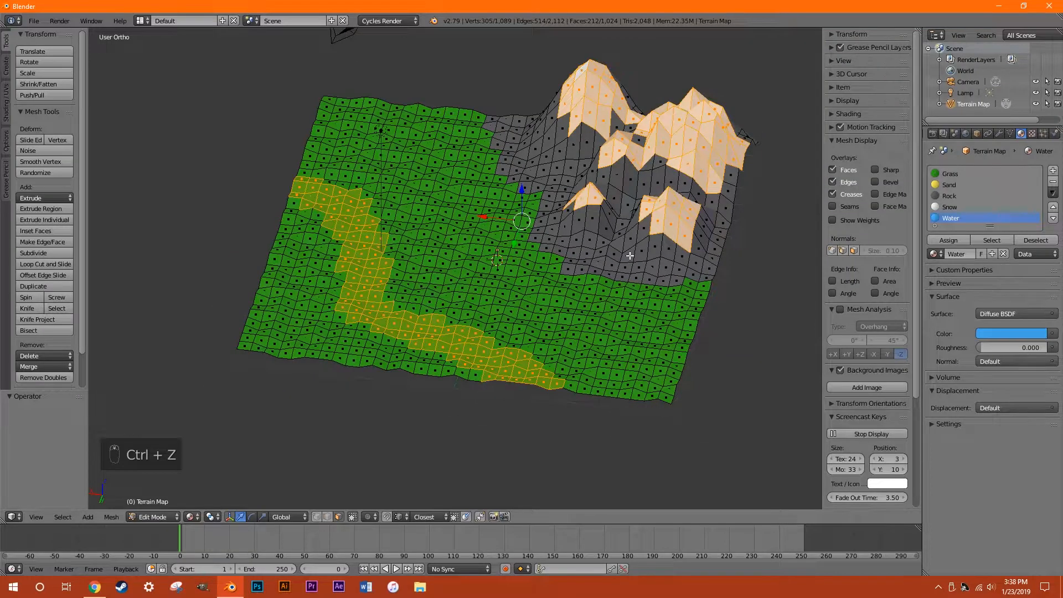
{"action": "key", "text": "ctrl+z"}
{"action": "key", "text": "ctrl+z"}
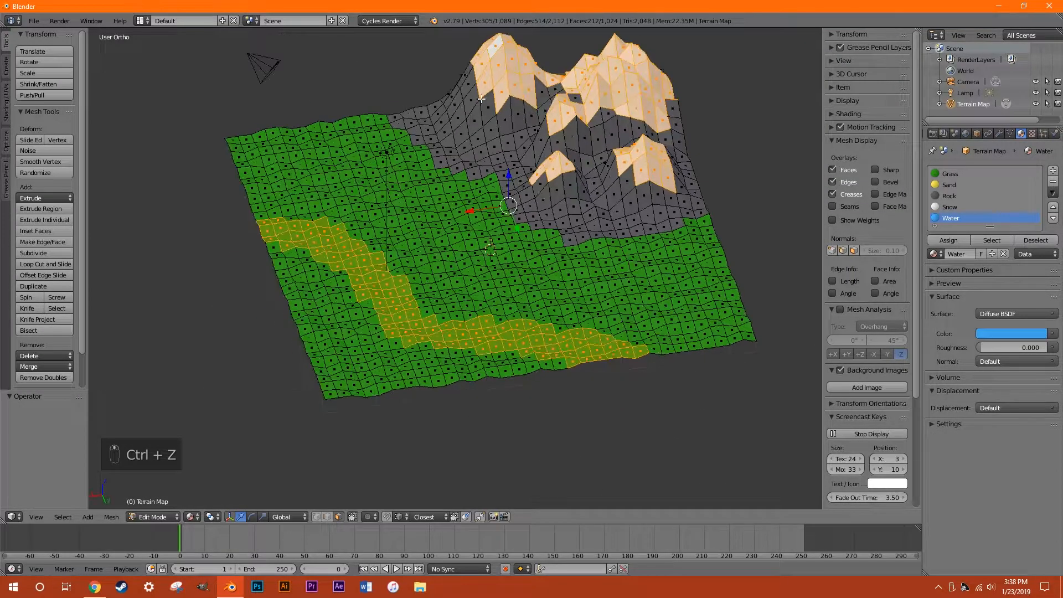
- In top view, circle-select only a winding river band of grass faces from edge to edge and assign the Water material
{"action": "key", "text": "KP_7"}
{"action": "scroll", "coordinate": [734, 183], "scroll_direction": "down", "scroll_amount": 1}
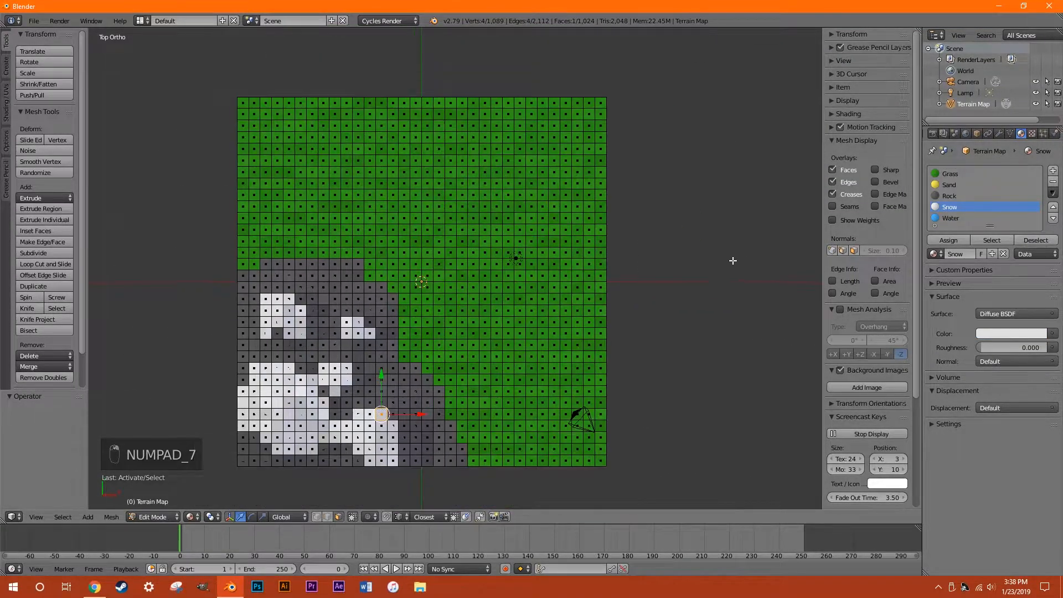
{"action": "key", "text": "c"}
{"action": "key", "text": "c"}
{"action": "mouse_move", "coordinate": [619, 311]}
{"action": "left_mouse_down"}
{"action": "mouse_move", "coordinate": [548, 277]}
{"action": "mouse_move", "coordinate": [499, 213]}
{"action": "mouse_move", "coordinate": [363, 126]}
{"action": "mouse_move", "coordinate": [334, 90]}
{"action": "left_mouse_up"}
{"action": "middle_click_drag", "start_coordinate": [614, 270], "coordinate": [531, 216]}
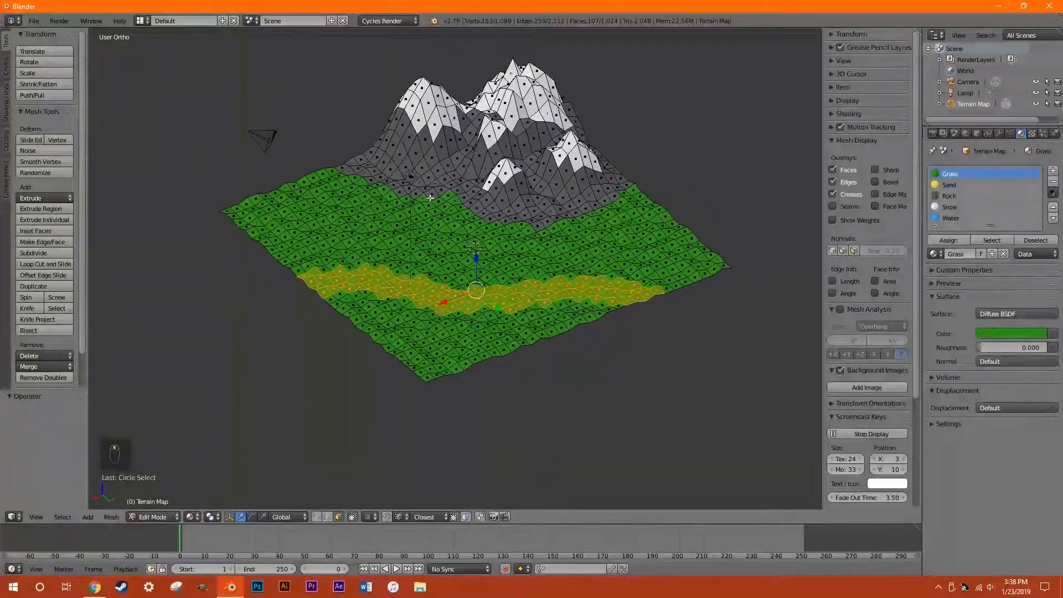
{"action": "left_click", "coordinate": [948, 241]}
- Move the selected river faces slightly down along Z and check the riverbed in Object Mode
{"action": "middle_click_drag", "start_coordinate": [648, 387], "coordinate": [468, 315]}
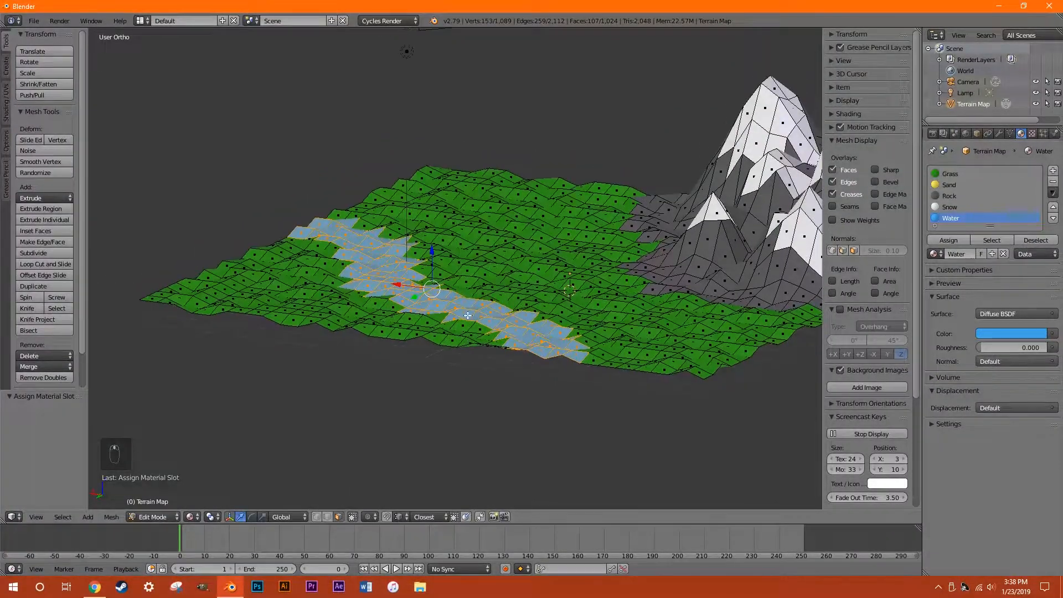
{"action": "scroll", "coordinate": [384, 397], "scroll_direction": "up", "scroll_amount": 3}
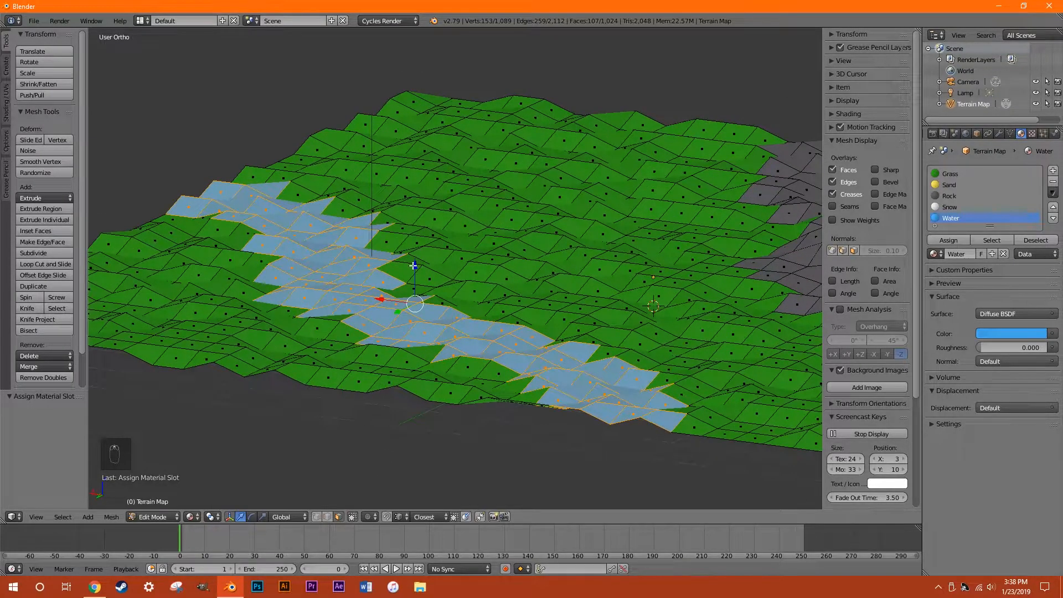
{"action": "left_click_drag", "start_coordinate": [414, 266], "coordinate": [418, 282]}
{"action": "key", "text": "Tab"}
{"action": "scroll", "coordinate": [298, 393], "scroll_direction": "down", "scroll_amount": 5}
{"action": "middle_click_drag", "start_coordinate": [298, 394], "coordinate": [558, 296]}
{"action": "scroll", "coordinate": [400, 404], "scroll_direction": "up", "scroll_amount": 3}
{"action": "scroll", "coordinate": [581, 406], "scroll_direction": "up", "scroll_amount": 4}
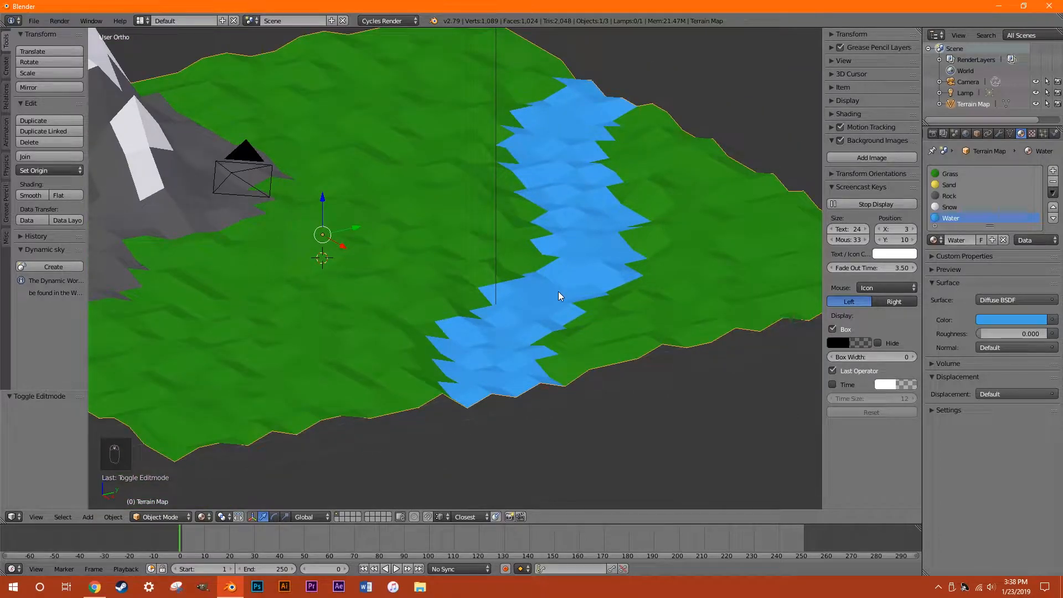
- Flatten the river faces by scaling them down along Z in the right orthographic view, and check the water surface in Object Mode
{"action": "key", "text": "Tab"}
{"action": "key", "text": "KP_1"}
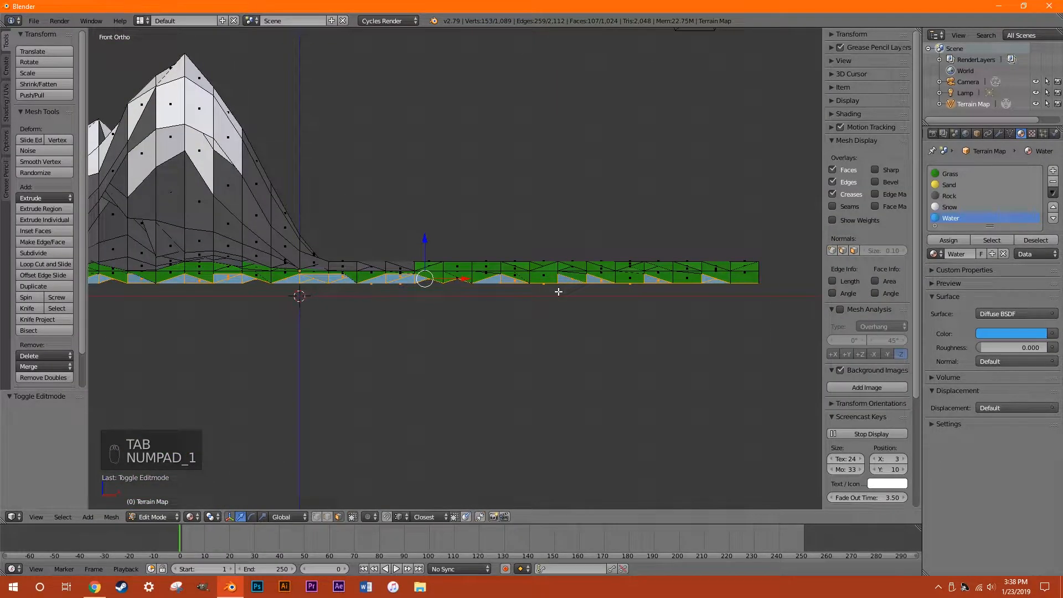
{"action": "key", "text": "KP_3"}
{"action": "middle_click_drag", "start_coordinate": [550, 352], "coordinate": [413, 354]}
{"action": "key", "text": "KP_3"}
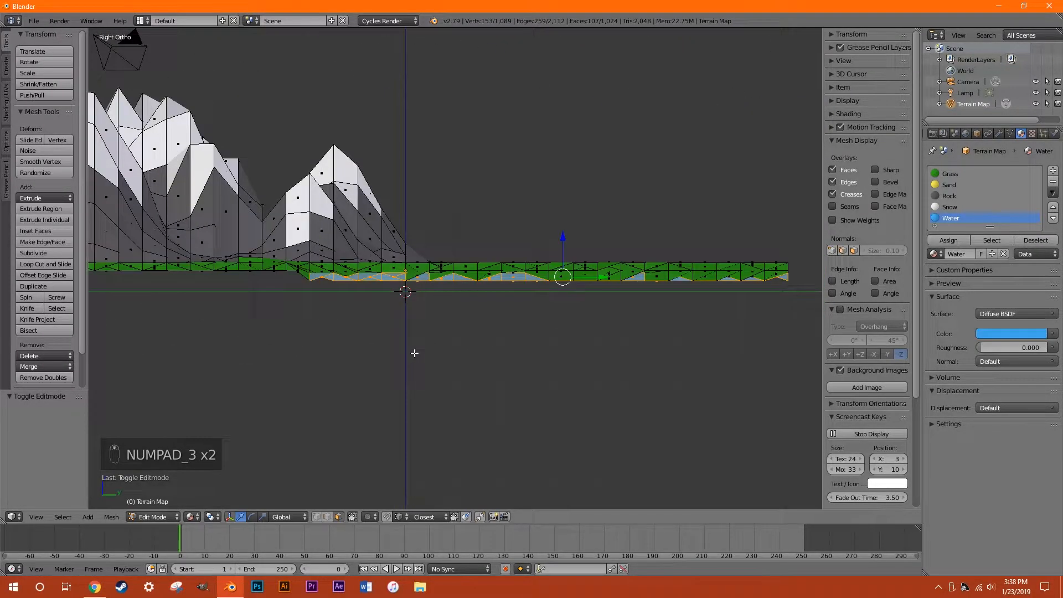
{"action": "left_click", "coordinate": [262, 516]}
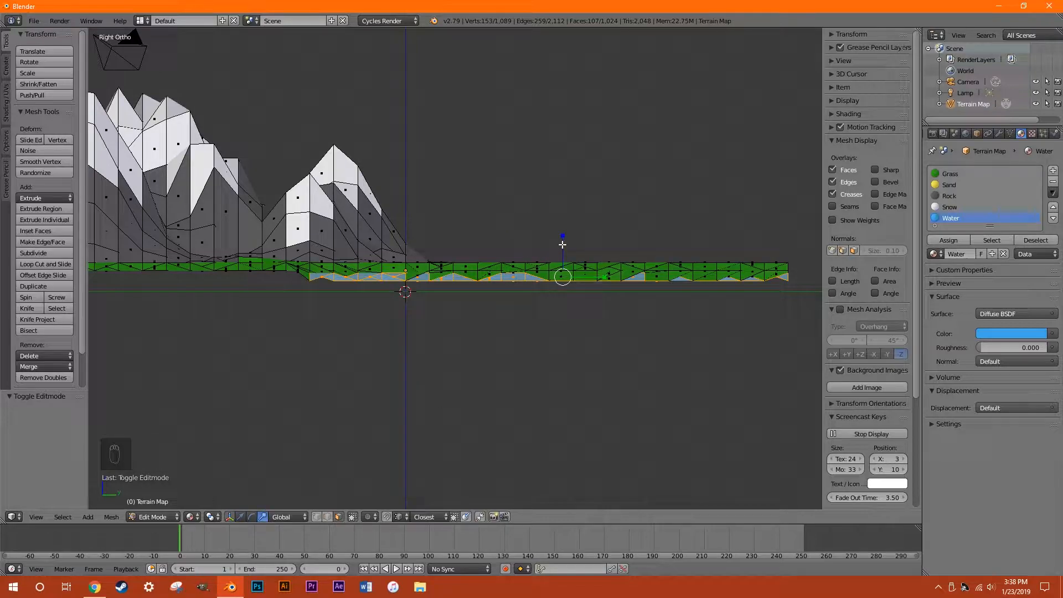
{"action": "left_click_drag", "start_coordinate": [562, 234], "coordinate": [559, 271]}
{"action": "middle_click_drag", "start_coordinate": [576, 301], "coordinate": [622, 353]}
{"action": "key", "text": "Tab"}
{"action": "key", "text": "Tab"}
{"action": "left_click_drag", "start_coordinate": [600, 239], "coordinate": [608, 226]}
{"action": "key", "text": "Tab"}
{"action": "middle_click_drag", "start_coordinate": [608, 225], "coordinate": [609, 277]}
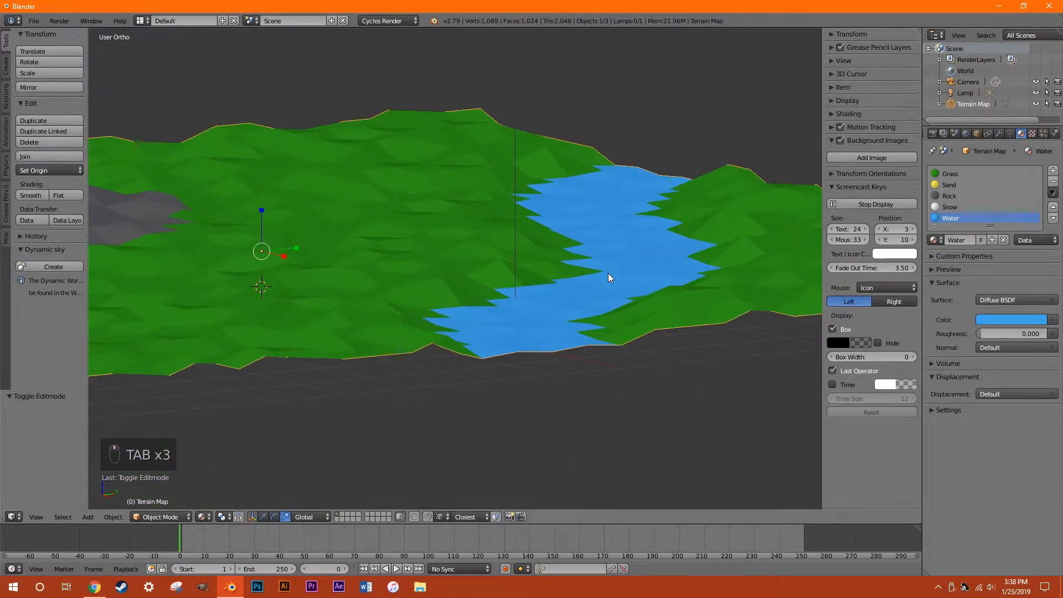
- Adjust the flattened river's height along Z, finishing with a downward move of 0.105, and check the banks in Object Mode
{"action": "key", "text": "Tab"}
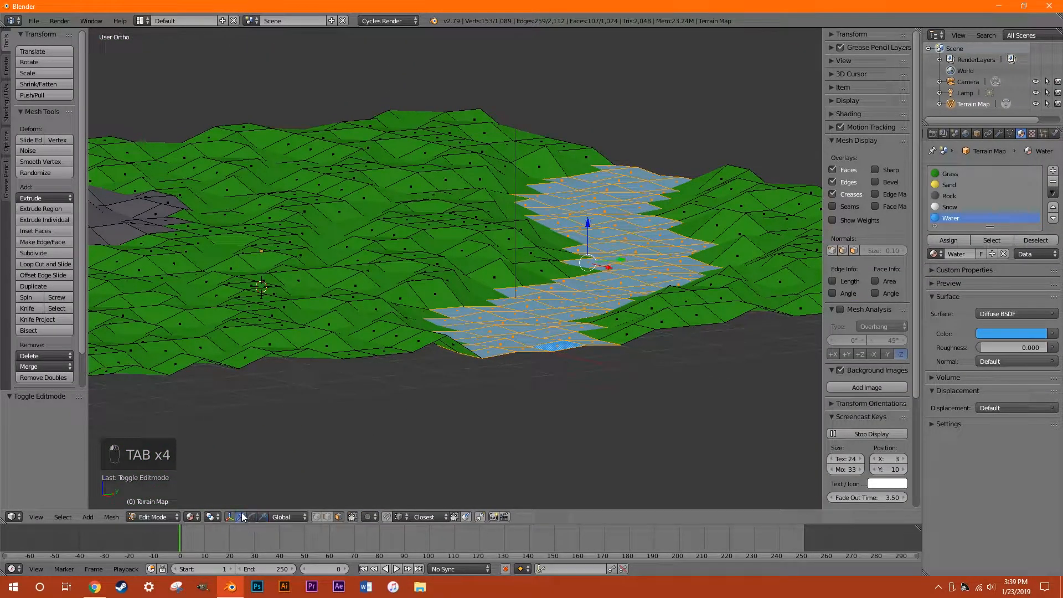
{"action": "mouse_move", "coordinate": [586, 227]}
{"action": "left_mouse_down"}
{"action": "mouse_move", "coordinate": [591, 209]}
{"action": "mouse_move", "coordinate": [595, 220]}
{"action": "left_mouse_up"}
{"action": "key", "text": "Tab"}
{"action": "middle_click_drag", "start_coordinate": [577, 302], "coordinate": [546, 257]}
{"action": "scroll", "coordinate": [700, 340], "scroll_direction": "up", "scroll_amount": 3}
{"action": "scroll", "coordinate": [707, 375], "scroll_direction": "down", "scroll_amount": 5}
{"action": "key", "text": "Tab"}
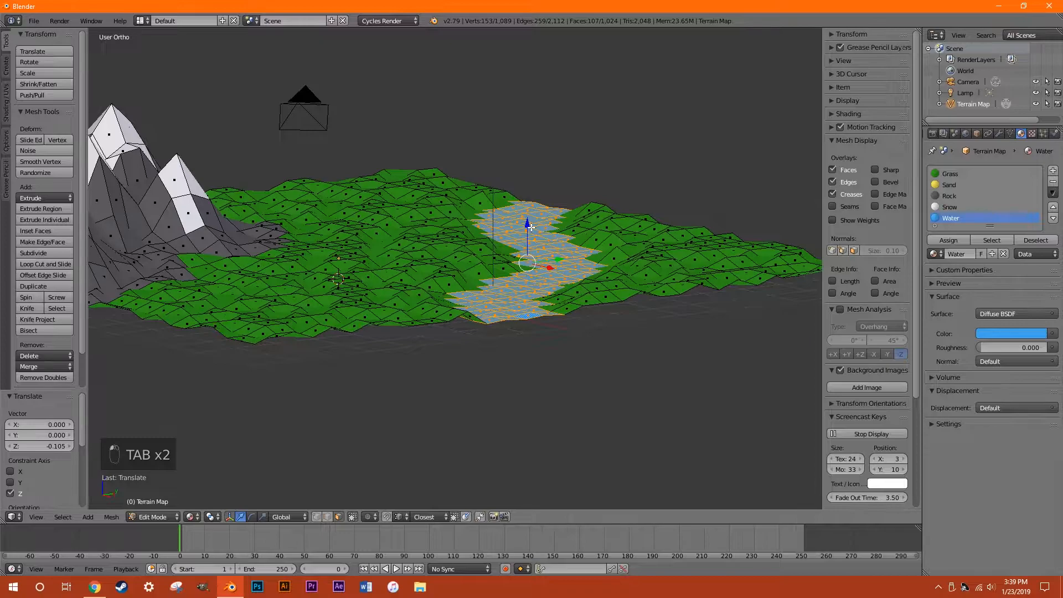
{"action": "key", "text": "Tab"}
{"action": "middle_click_drag", "start_coordinate": [629, 339], "coordinate": [452, 354]}
- Circle-select a strip of grass faces about two wide along the first stretch of the river's mountain-side bank
{"action": "key", "text": "Tab"}
{"action": "scroll", "coordinate": [512, 346], "scroll_direction": "up", "scroll_amount": 3}
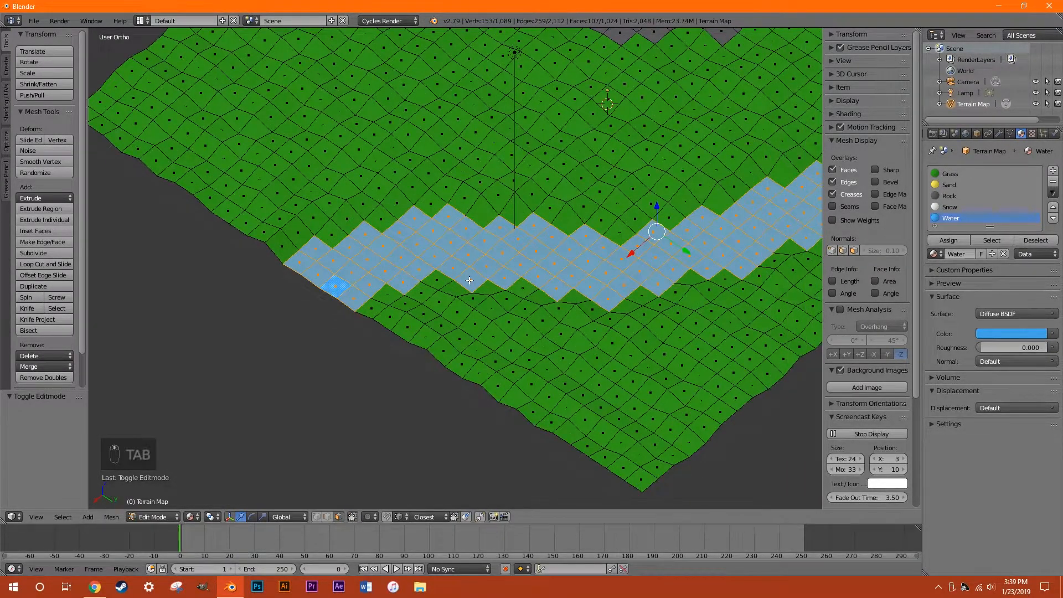
{"action": "scroll", "coordinate": [464, 286], "scroll_direction": "down", "scroll_amount": 5}
{"action": "scroll", "coordinate": [280, 298], "scroll_direction": "up", "scroll_amount": 5}
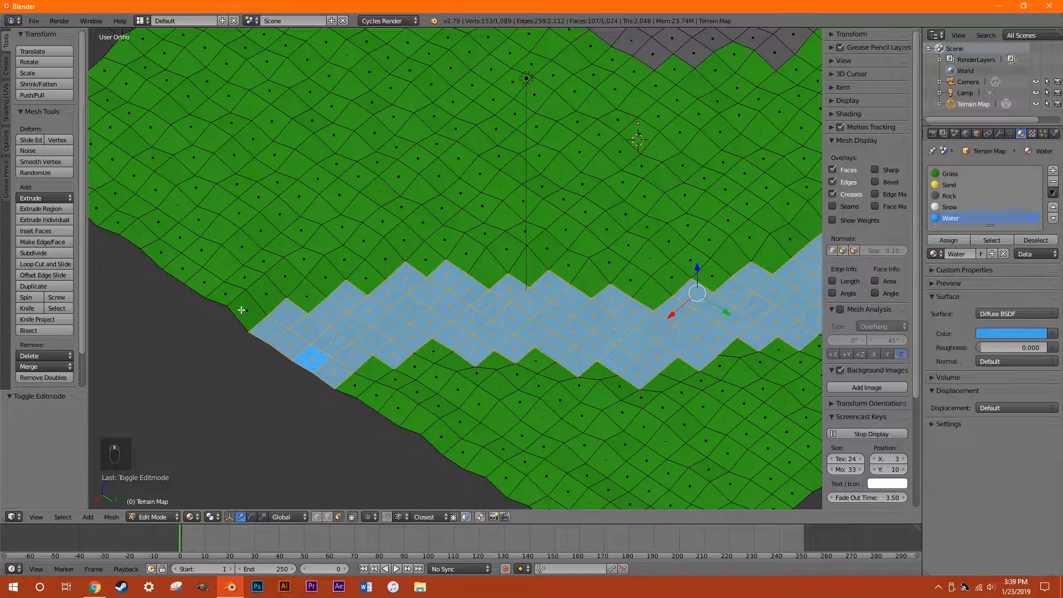
{"action": "right_click", "coordinate": [258, 305]}
{"action": "right_click", "coordinate": [290, 275], "text": "shift"}
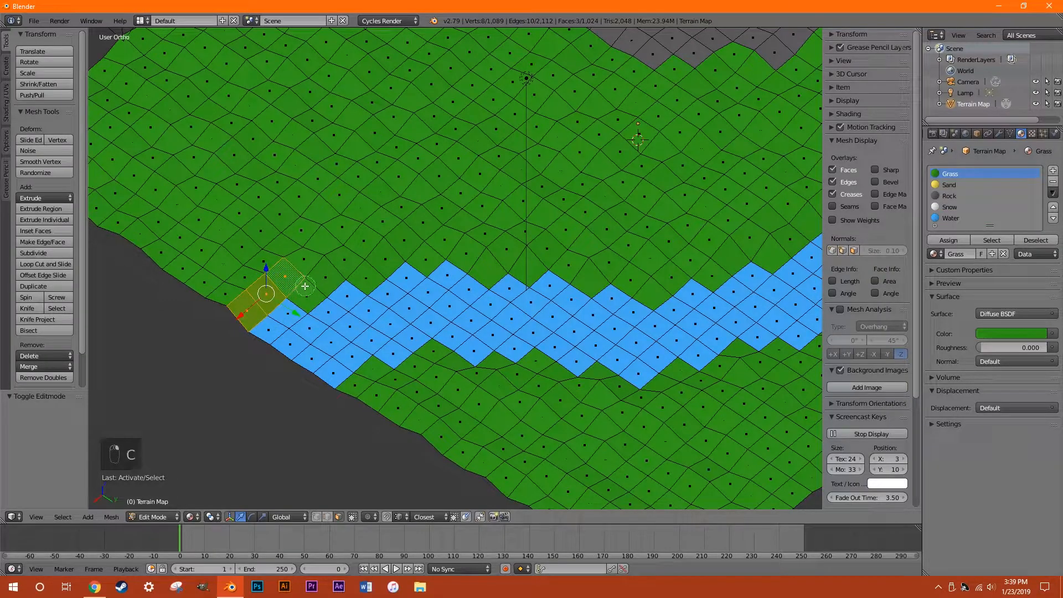
{"action": "mouse_move", "coordinate": [312, 294]}
{"action": "left_mouse_down"}
{"action": "mouse_move", "coordinate": [356, 251]}
{"action": "mouse_move", "coordinate": [445, 238]}
{"action": "mouse_move", "coordinate": [481, 254]}
{"action": "mouse_move", "coordinate": [536, 251]}
{"action": "mouse_move", "coordinate": [636, 277]}
{"action": "mouse_move", "coordinate": [767, 240]}
{"action": "left_mouse_up"}
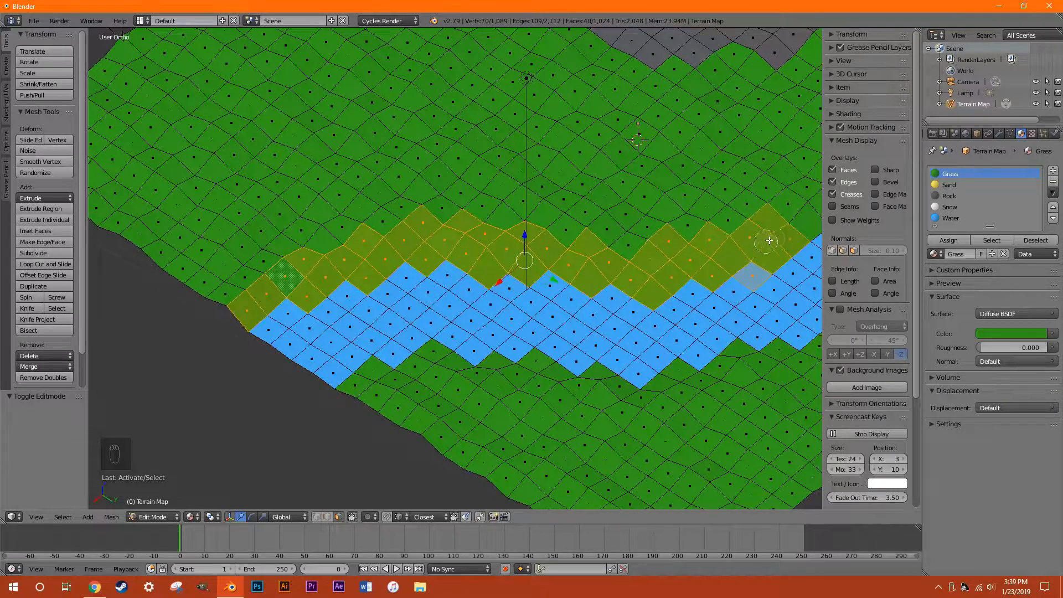
{"action": "right_click", "coordinate": [761, 286]}
- Extend the mountain-side bank selection along the rest of the river to the map edge, including the missed faces
{"action": "scroll", "coordinate": [598, 298], "scroll_direction": "down", "scroll_amount": 5, "text": "ctrl"}
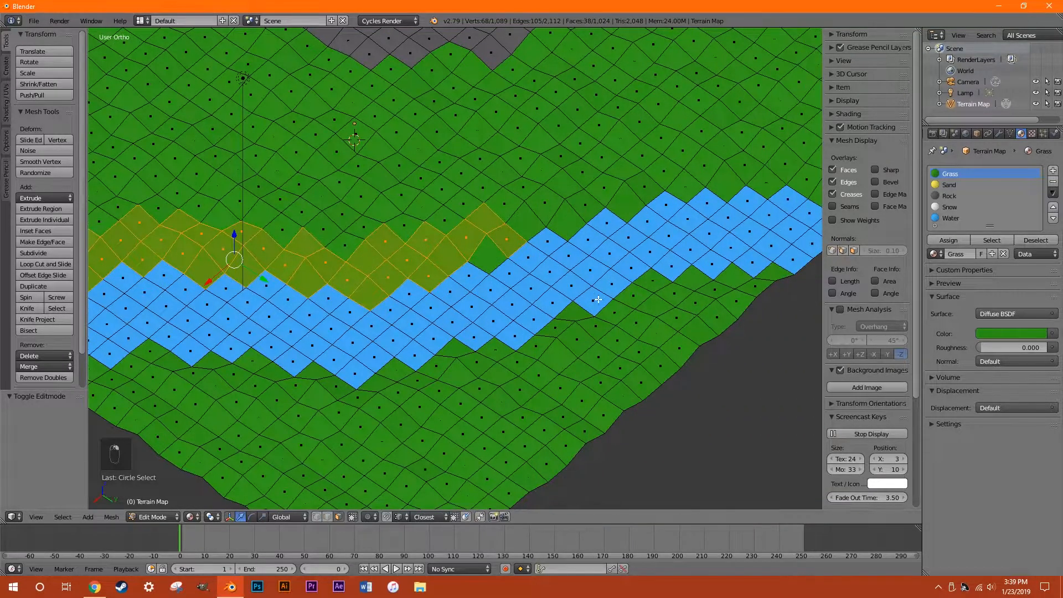
{"action": "mouse_move", "coordinate": [496, 247]}
{"action": "left_mouse_down"}
{"action": "mouse_move", "coordinate": [548, 204]}
{"action": "mouse_move", "coordinate": [749, 161]}
{"action": "left_mouse_up"}
{"action": "right_click", "coordinate": [767, 165]}
{"action": "scroll", "coordinate": [729, 190], "scroll_direction": "down", "scroll_amount": 3, "text": "ctrl"}
{"action": "key", "text": "c"}
{"action": "left_click_drag", "start_coordinate": [649, 171], "coordinate": [707, 178]}
{"action": "right_click", "coordinate": [707, 178]}
- Add the grass faces along the river's opposite bank, assign the Sand material to both banks, and check them in Object Mode
{"action": "middle_click_drag", "start_coordinate": [707, 178], "coordinate": [413, 191]}
{"action": "key", "text": "c"}
{"action": "mouse_move", "coordinate": [352, 207]}
{"action": "left_mouse_down"}
{"action": "mouse_move", "coordinate": [706, 262]}
{"action": "mouse_move", "coordinate": [794, 343]}
{"action": "left_mouse_up"}
{"action": "right_click", "coordinate": [795, 344]}
{"action": "mouse_move", "coordinate": [794, 343]}
{"action": "middle_mouse_down"}
{"action": "mouse_move", "coordinate": [691, 292]}
{"action": "mouse_move", "coordinate": [685, 320]}
{"action": "mouse_move", "coordinate": [572, 310]}
{"action": "mouse_move", "coordinate": [560, 261]}
{"action": "mouse_move", "coordinate": [574, 291]}
{"action": "mouse_move", "coordinate": [614, 272]}
{"action": "middle_mouse_up"}
{"action": "key", "text": "c"}
{"action": "right_click", "coordinate": [708, 297]}
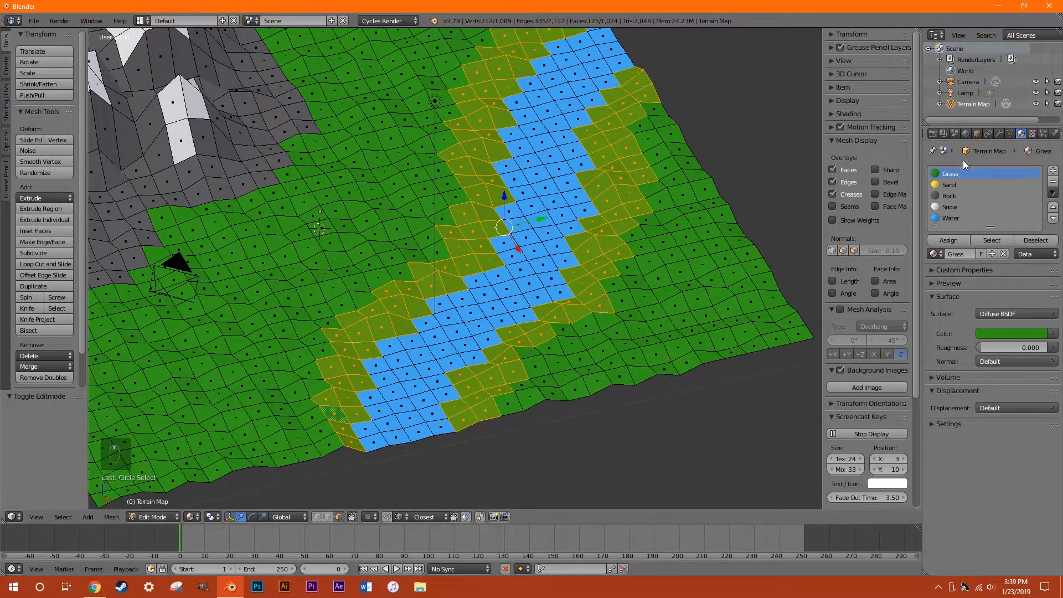
{"action": "left_click", "coordinate": [953, 242]}
{"action": "key", "text": "Tab"}
{"action": "middle_click_drag", "start_coordinate": [652, 389], "coordinate": [553, 396]}
{"action": "scroll", "coordinate": [486, 205], "scroll_direction": "up", "scroll_amount": 4}
{"action": "middle_click_drag", "start_coordinate": [521, 245], "coordinate": [533, 311]}
- Select all the grass faces in the corner beyond the river, away from the mountains, and assign them the Sand material
{"action": "key", "text": "Tab"}
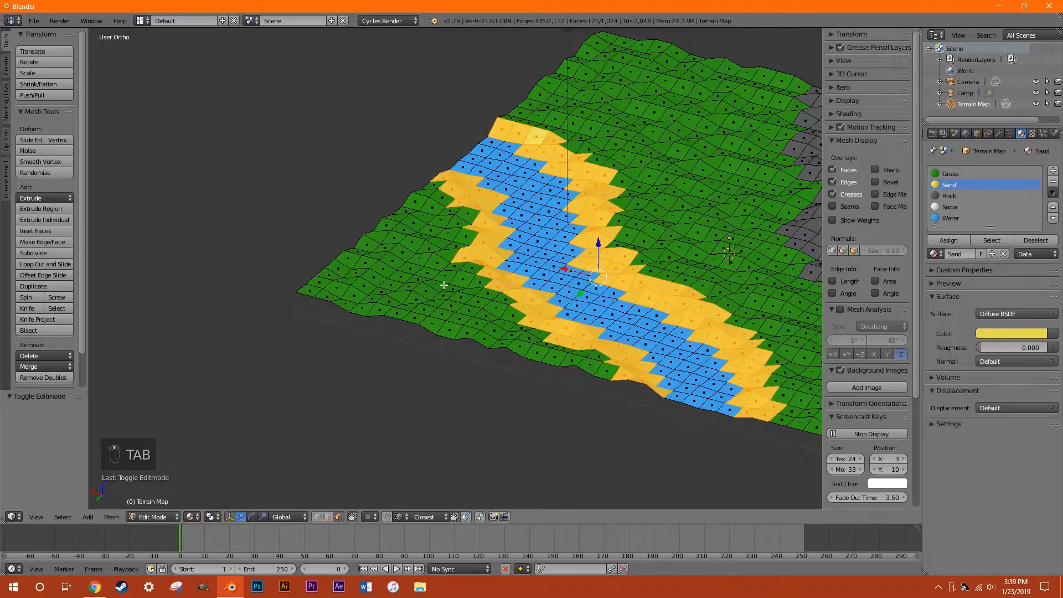
{"action": "middle_click_drag", "start_coordinate": [444, 286], "coordinate": [444, 316]}
{"action": "right_click", "coordinate": [444, 316]}
{"action": "scroll", "coordinate": [388, 296], "scroll_direction": "down", "scroll_amount": 5}
{"action": "mouse_move", "coordinate": [356, 304]}
{"action": "left_mouse_down"}
{"action": "mouse_move", "coordinate": [367, 261]}
{"action": "mouse_move", "coordinate": [408, 233]}
{"action": "mouse_move", "coordinate": [374, 241]}
{"action": "mouse_move", "coordinate": [394, 468]}
{"action": "mouse_move", "coordinate": [552, 439]}
{"action": "left_mouse_up"}
{"action": "scroll", "coordinate": [498, 449], "scroll_direction": "up", "scroll_amount": 3}
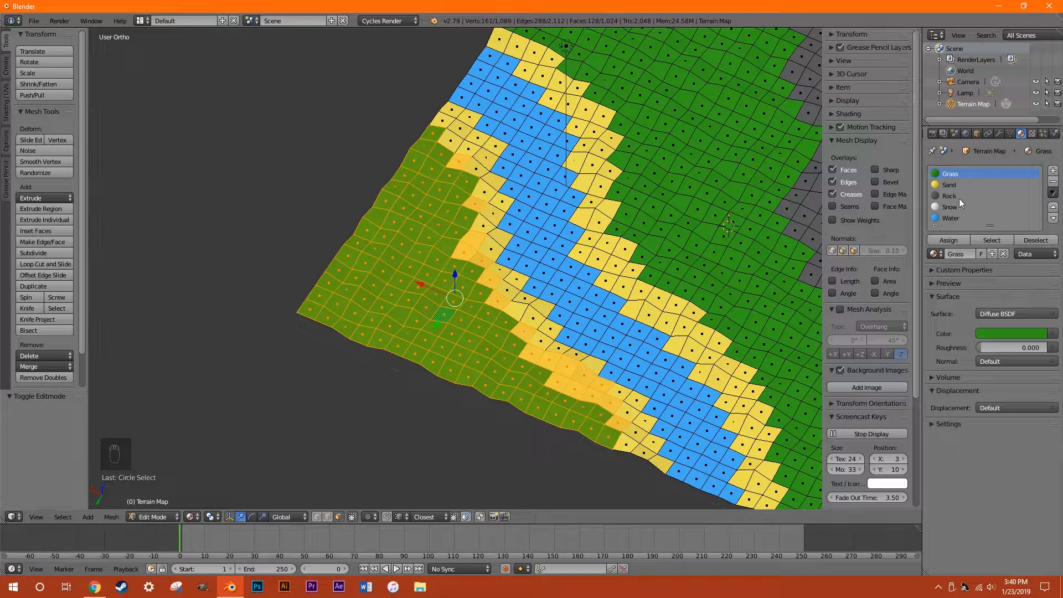
{"action": "left_click", "coordinate": [949, 185]}
{"action": "left_click", "coordinate": [945, 239]}
- Look over the whole coloured terrain in Object Mode, ending in top view
{"action": "key", "text": "Tab"}
{"action": "middle_click_drag", "start_coordinate": [497, 339], "coordinate": [543, 334]}
{"action": "scroll", "coordinate": [543, 333], "scroll_direction": "down", "scroll_amount": 4}
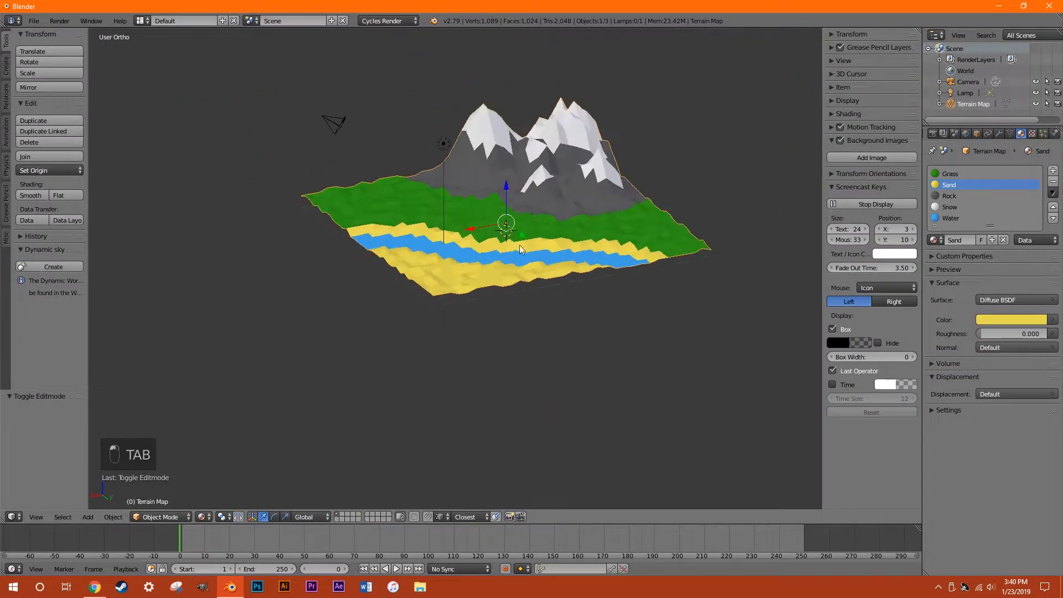
{"action": "middle_click_drag", "start_coordinate": [441, 278], "coordinate": [442, 319], "text": "shift"}
{"action": "middle_click_drag", "start_coordinate": [441, 320], "coordinate": [452, 323]}
{"action": "key", "text": "KP_7"}
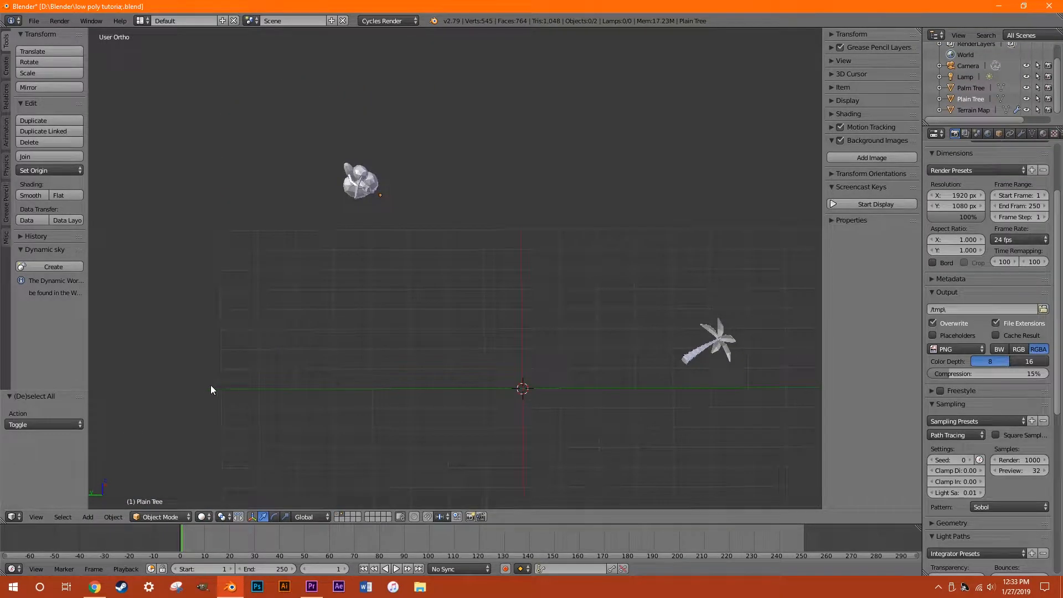
- Examine the Plain Tree model from several angles, and select the Palm Tree and frame it for a closer look
{"action": "middle_click_drag", "start_coordinate": [211, 384], "coordinate": [490, 369]}
{"action": "scroll", "coordinate": [541, 325], "scroll_direction": "up", "scroll_amount": 8}
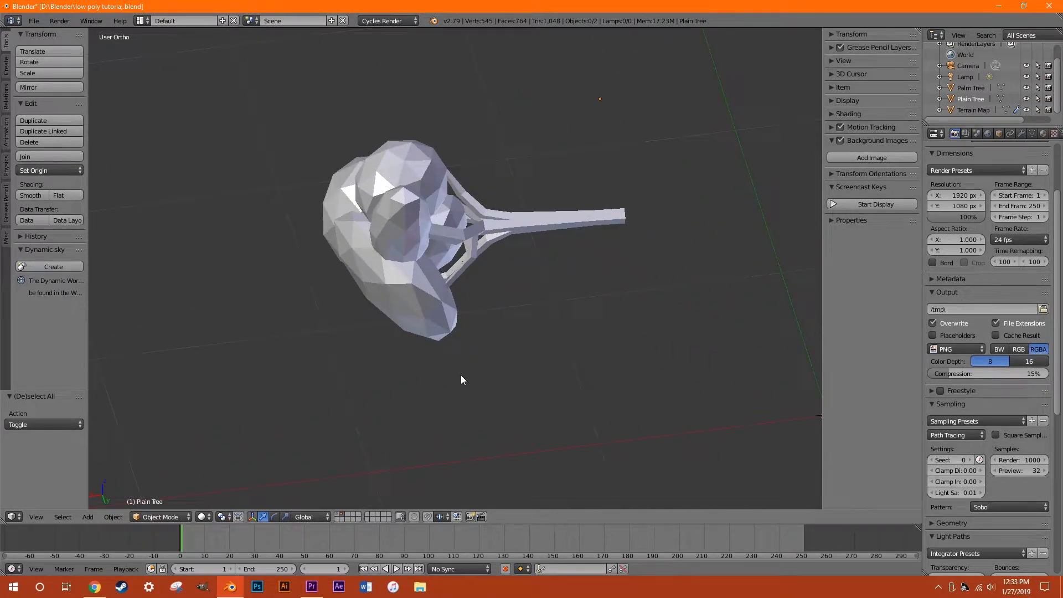
{"action": "scroll", "coordinate": [457, 373], "scroll_direction": "down", "scroll_amount": 3}
{"action": "left_click_drag", "start_coordinate": [368, 362], "coordinate": [423, 363], "text": "alt"}
{"action": "scroll", "coordinate": [416, 350], "scroll_direction": "down", "scroll_amount": 5}
{"action": "middle_click_drag", "start_coordinate": [416, 350], "coordinate": [274, 353]}
{"action": "right_click", "coordinate": [219, 360]}
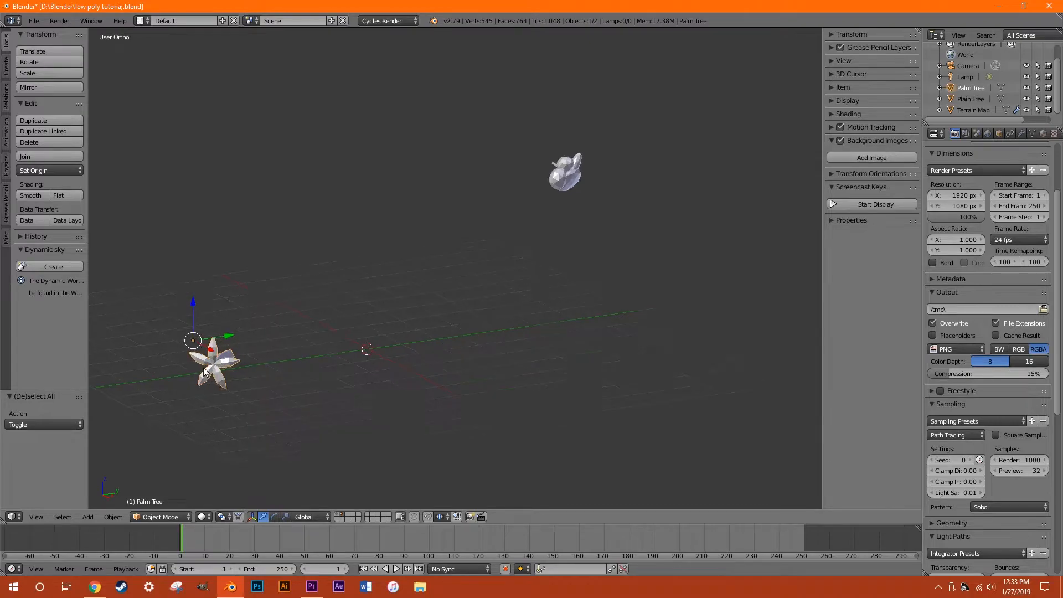
{"action": "key", "text": "KP_Decimal"}
{"action": "middle_click_drag", "start_coordinate": [254, 420], "coordinate": [383, 363]}
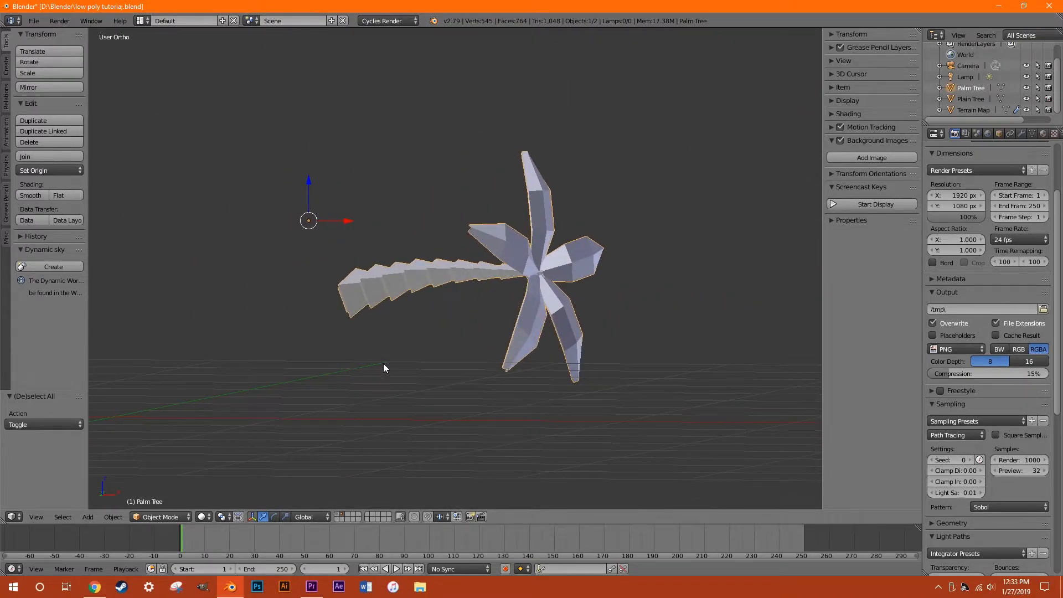